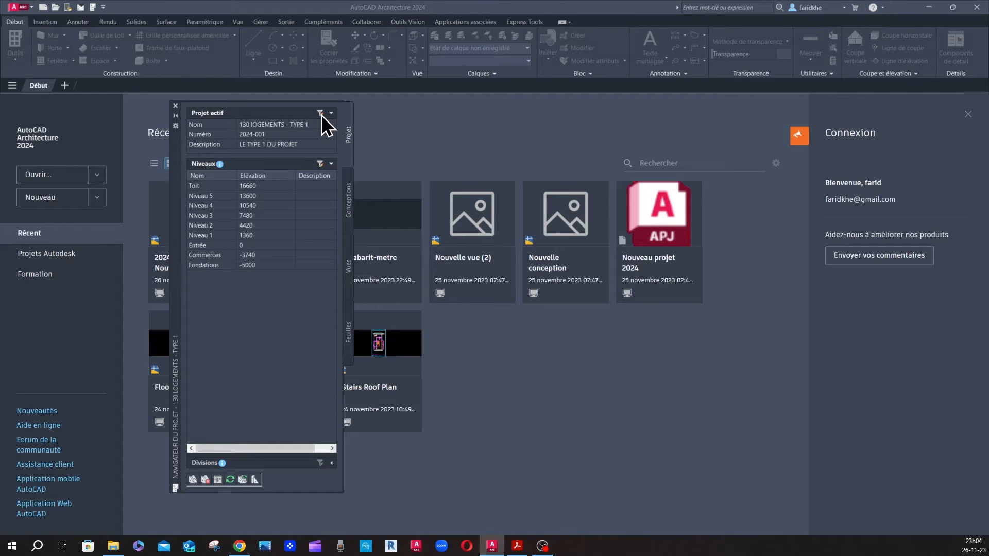
# Review the active project's properties, including its drawing parameters and templates, and leave them without saving.
pyautogui.moveTo(0, 138); pyautogui.dragTo(612, 144)
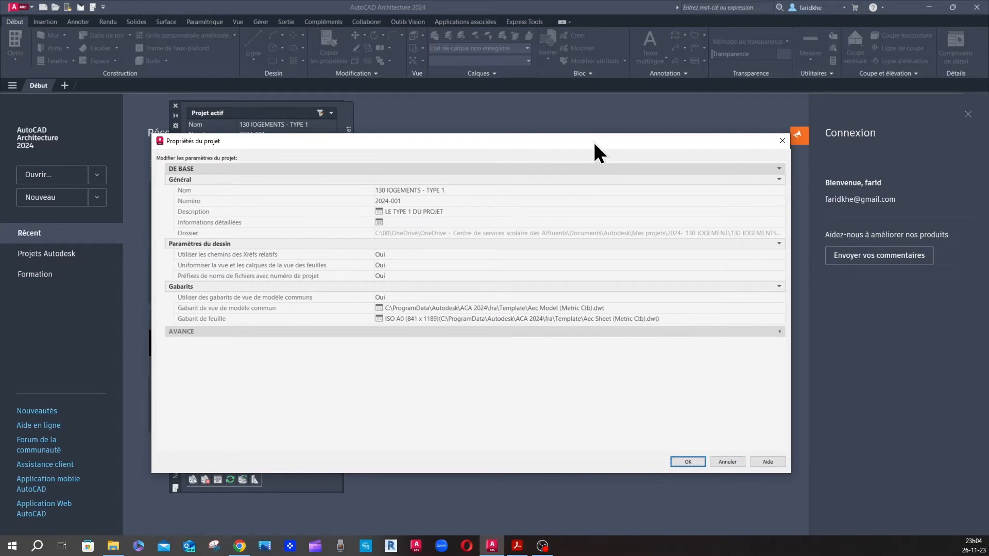
pyautogui.moveTo(593, 140); pyautogui.dragTo(610, 133)
pyautogui.click(745, 453)
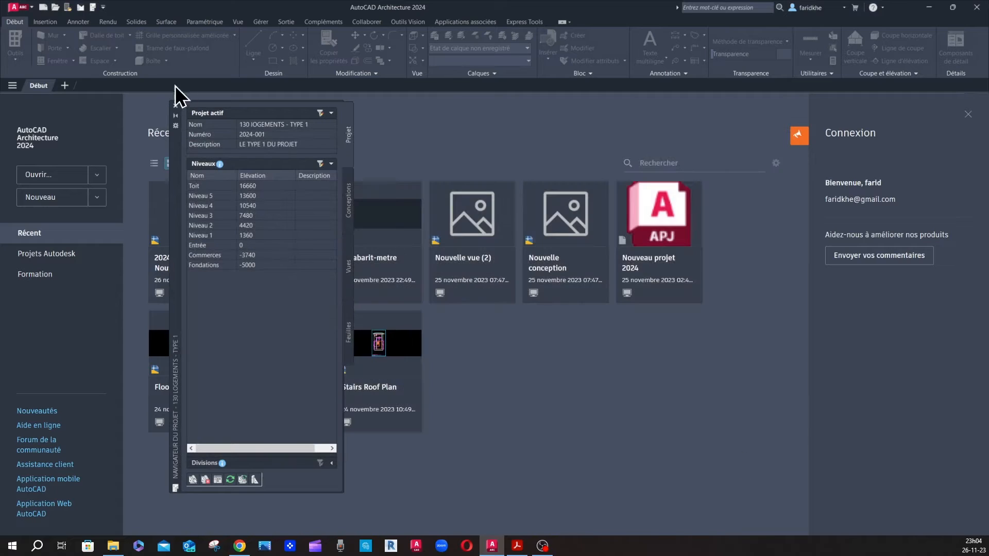
# Create a new drawing from the template Aec model (metric ctb).dwt and shift the project navigator slightly aside.
pyautogui.click(14, 8)
pyautogui.moveTo(17, 70)
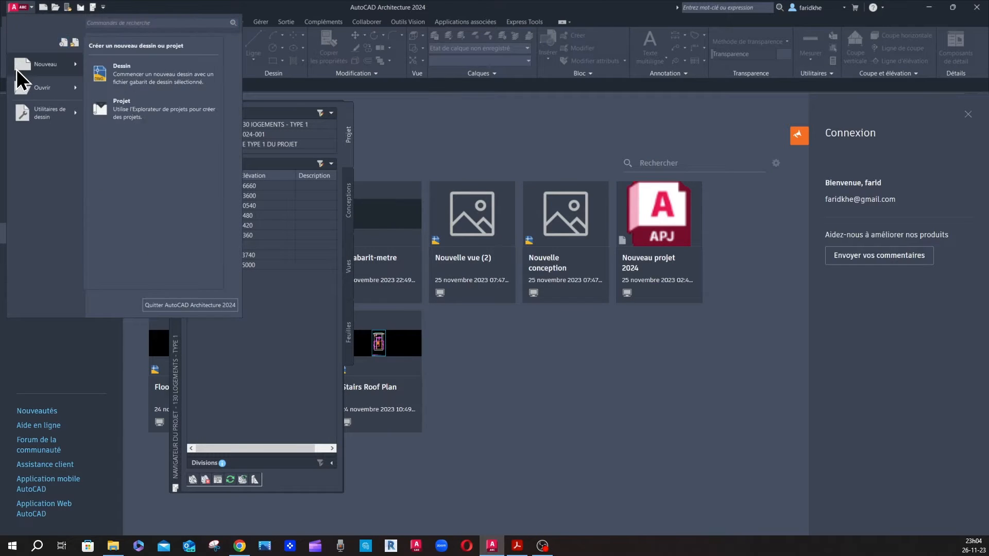
pyautogui.click(166, 82)
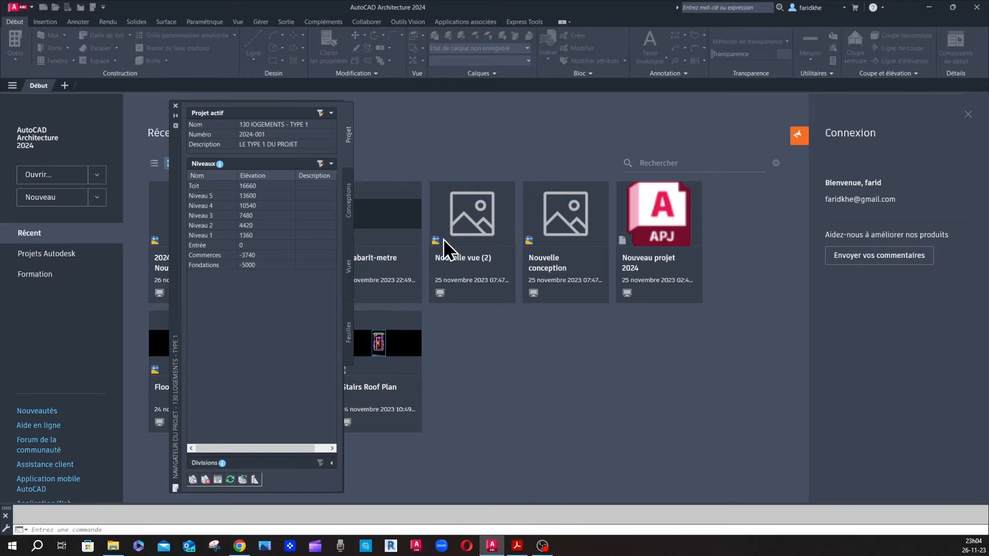
pyautogui.moveTo(459, 201); pyautogui.dragTo(443, 168)
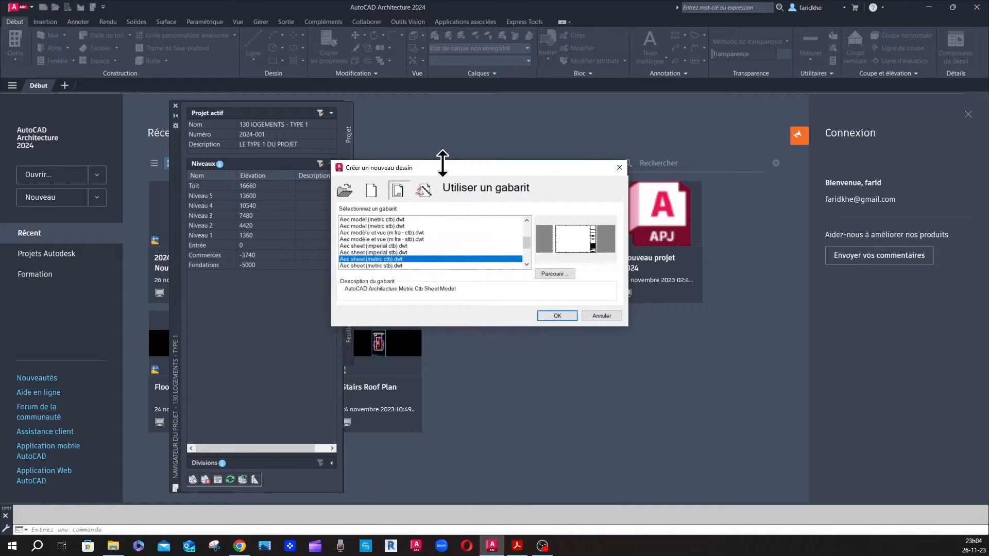
pyautogui.click(370, 192)
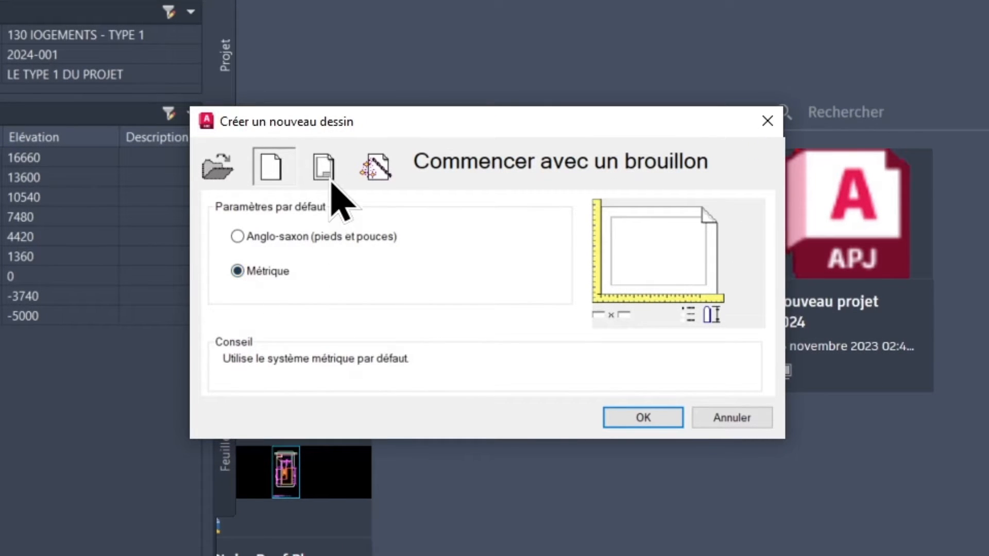
pyautogui.click(324, 167)
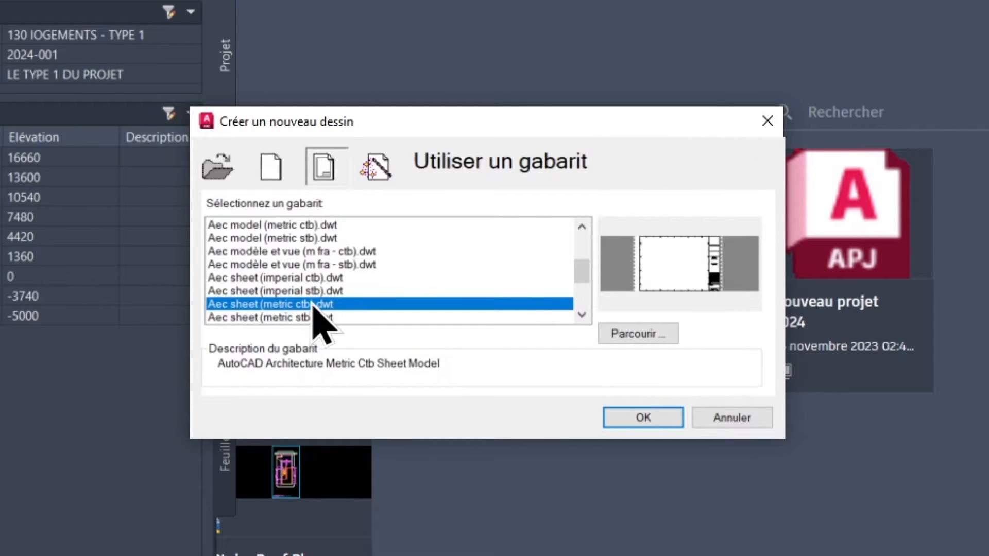
pyautogui.scroll(1, 371, 293)
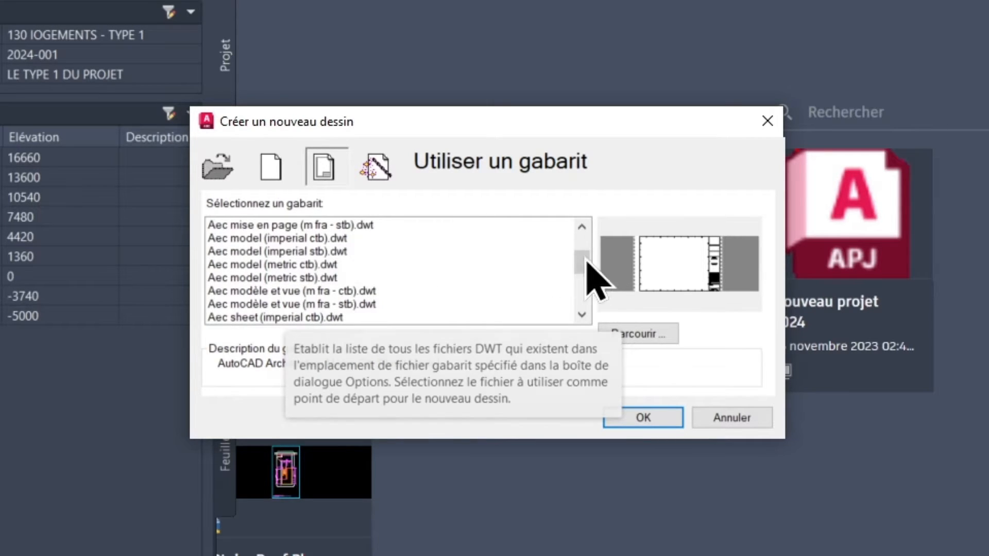
pyautogui.scroll(-1, 314, 297)
pyautogui.scroll(2, 315, 299)
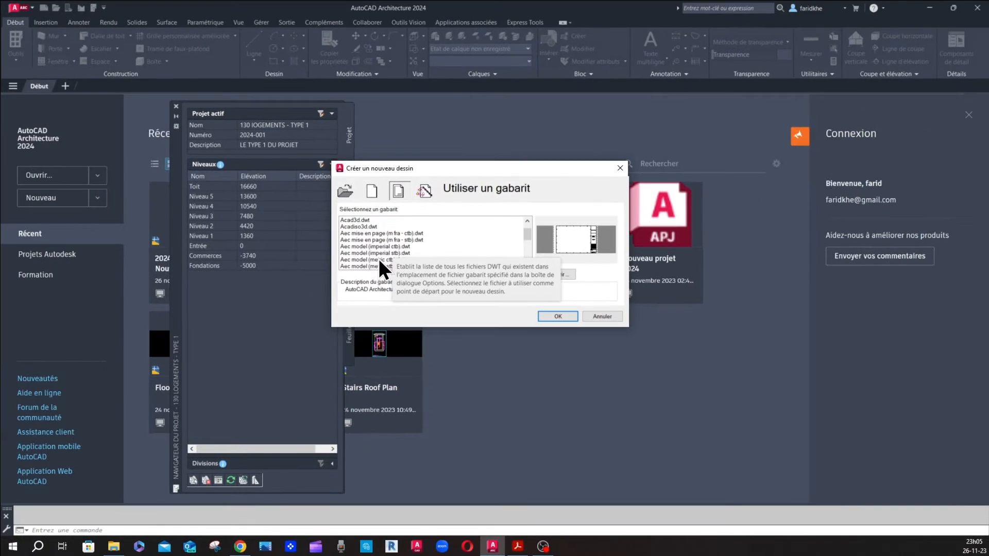
pyautogui.click(379, 259)
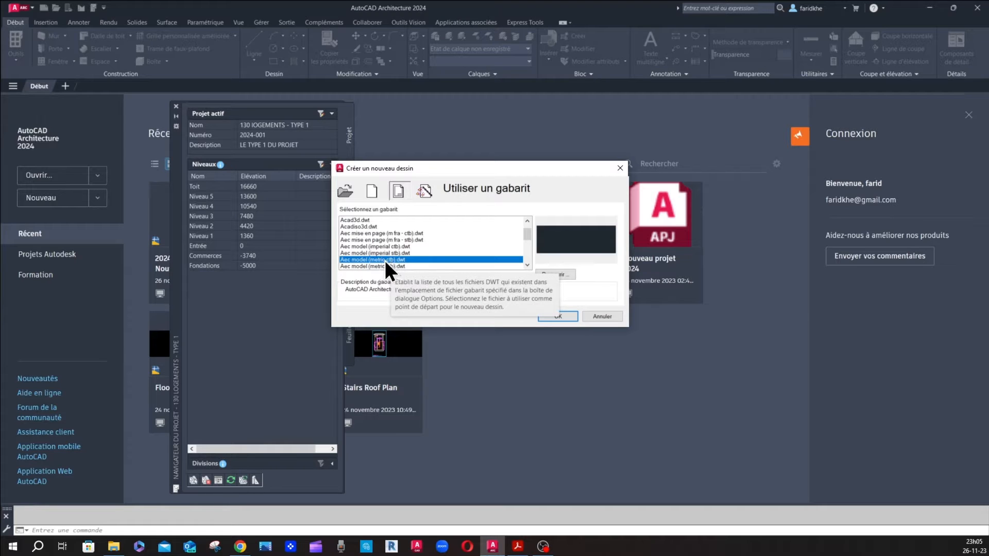
pyautogui.click(563, 318)
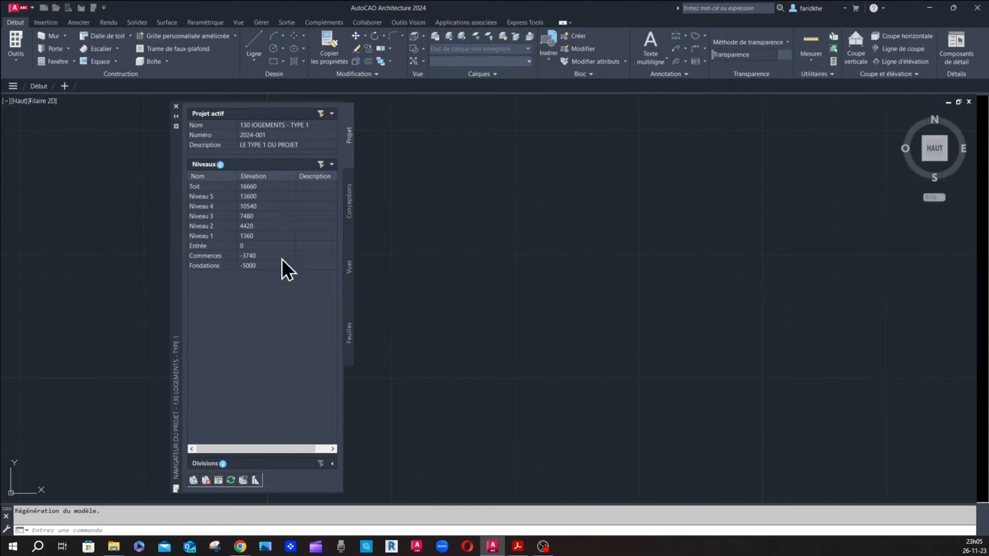
pyautogui.moveTo(174, 203); pyautogui.dragTo(129, 196)
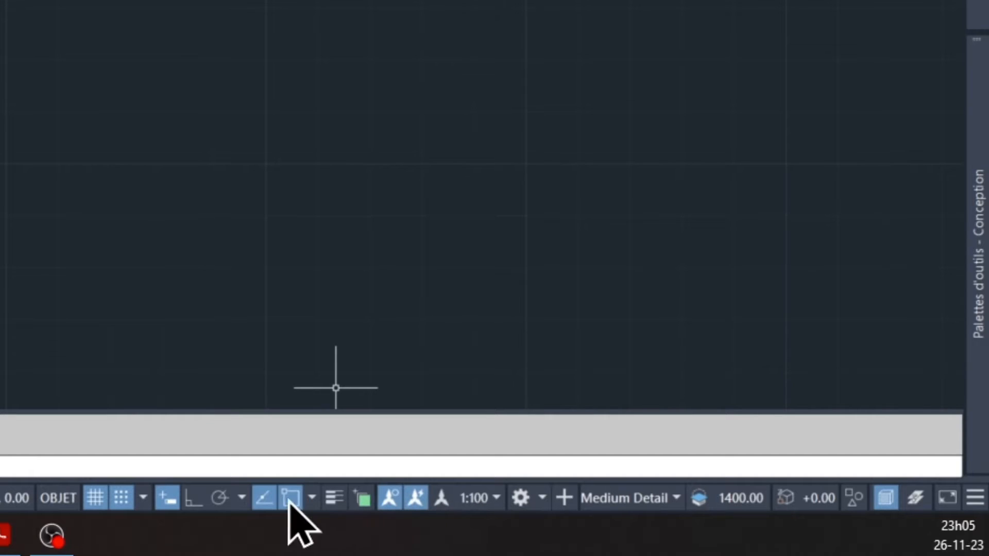
# Check the active object snap modes and the text style settings without changing anything.
pyautogui.click(310, 498)
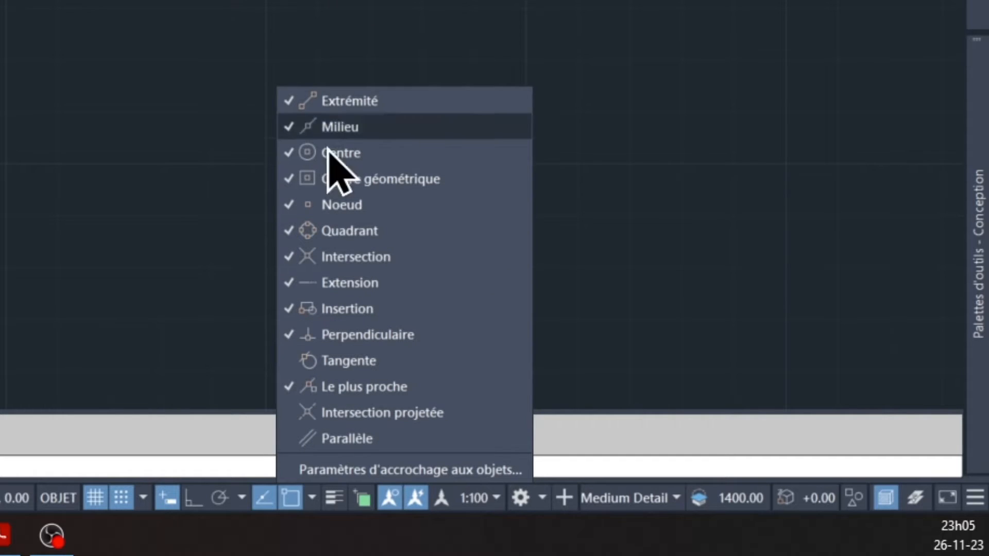
pyautogui.press('Escape')
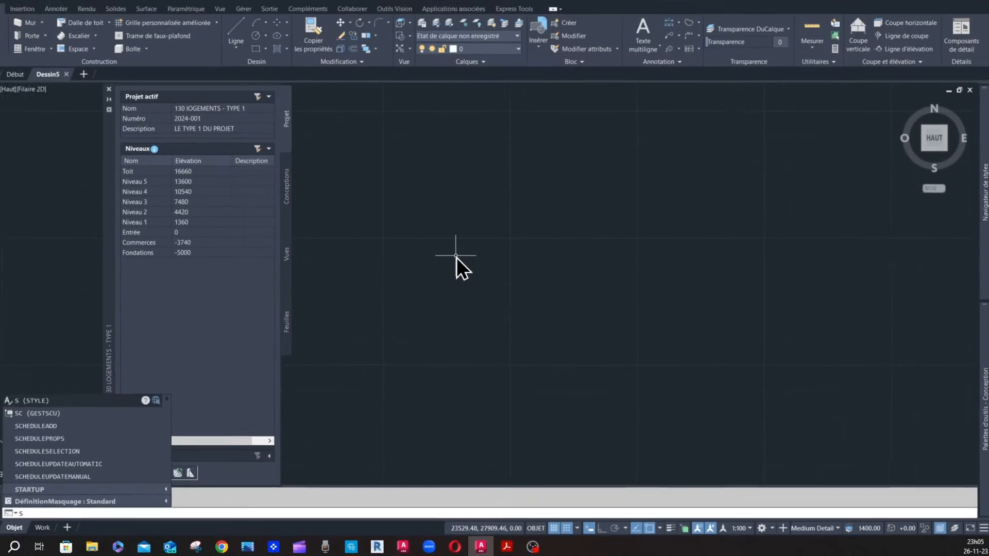
pyautogui.write('s')
pyautogui.press('Return')
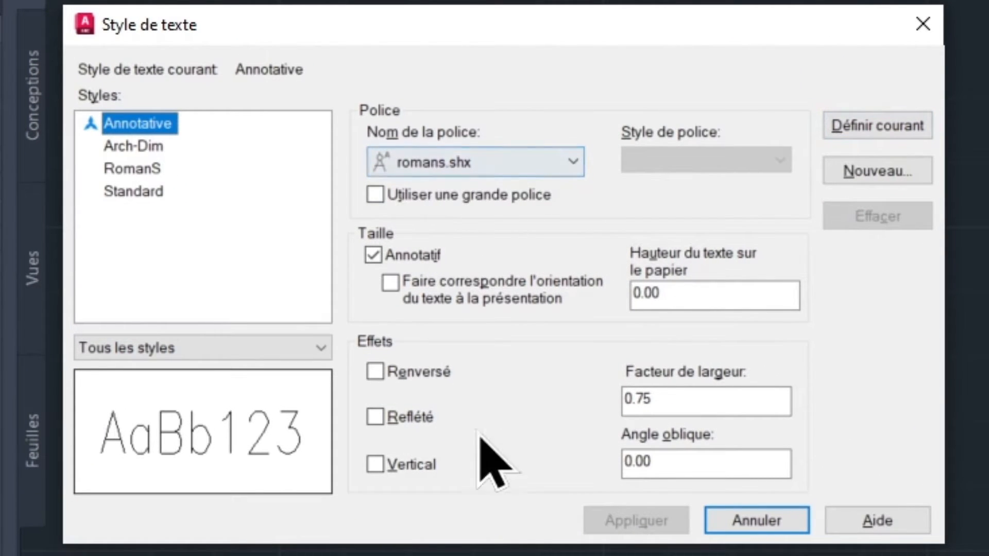
pyautogui.click(758, 520)
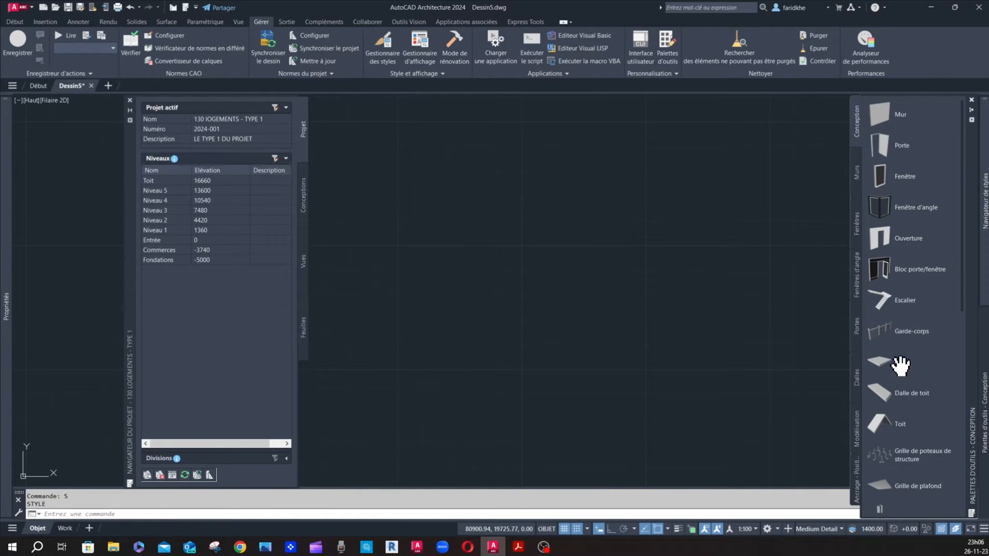
# Place a structural column grid in the open drawing area at 0° rotation with Ortho enabled.
pyautogui.click(904, 456)
pyautogui.scroll(-2, 374, 251)
pyautogui.scroll(4, 380, 287)
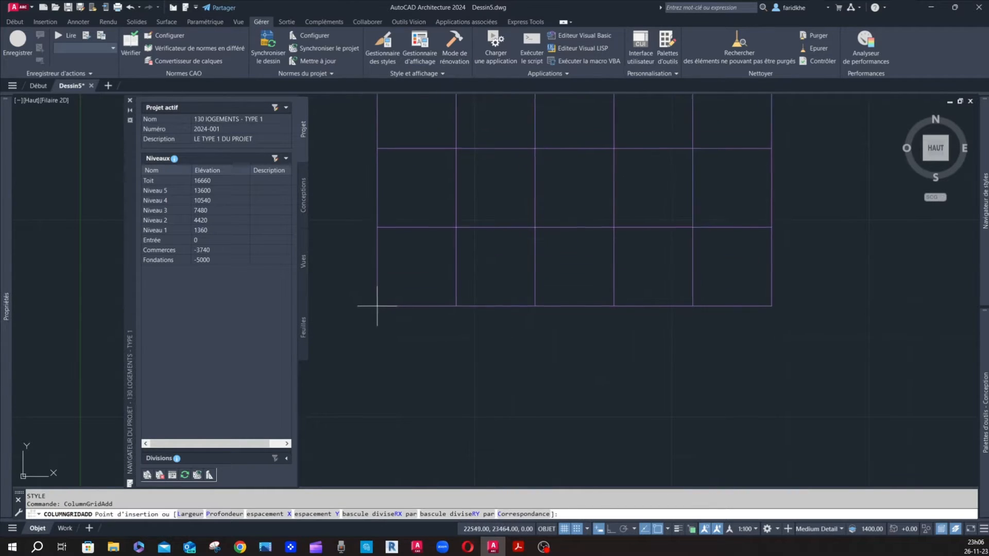
pyautogui.click(386, 352)
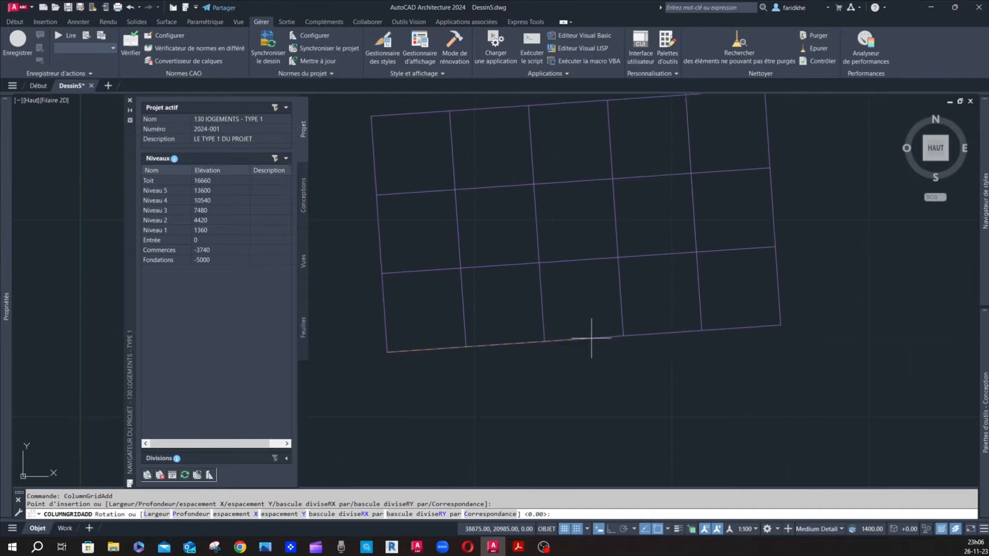
pyautogui.press('F8')
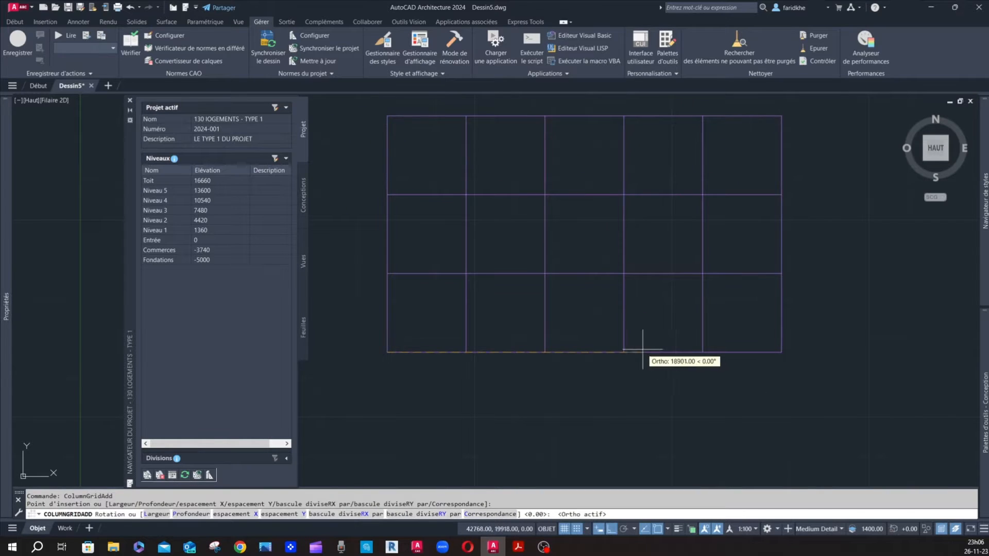
pyautogui.click(637, 340)
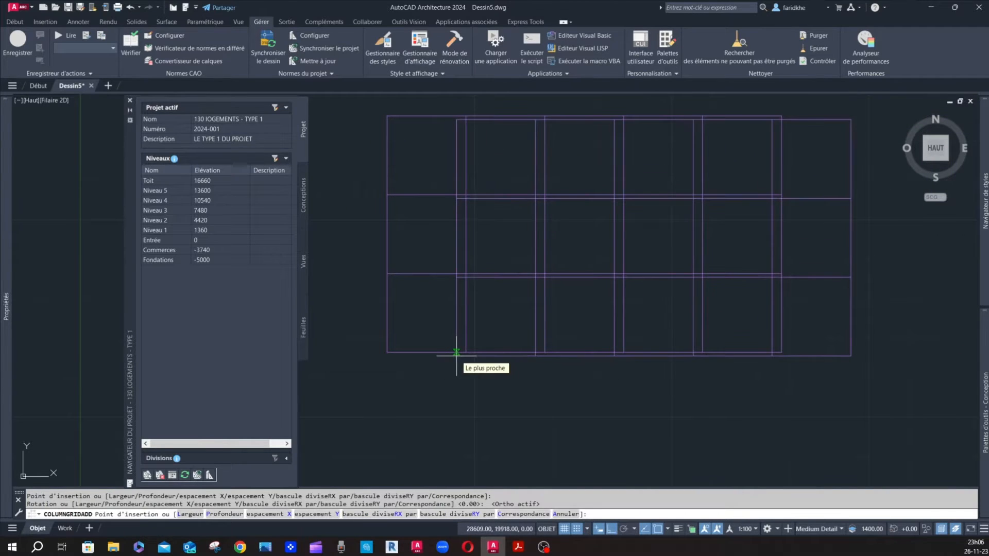
pyautogui.press('Escape')
# Examine which layer the column grid is on and that layer's properties in the layer manager.
pyautogui.scroll(-3, 453, 299)
pyautogui.scroll(3, 489, 227)
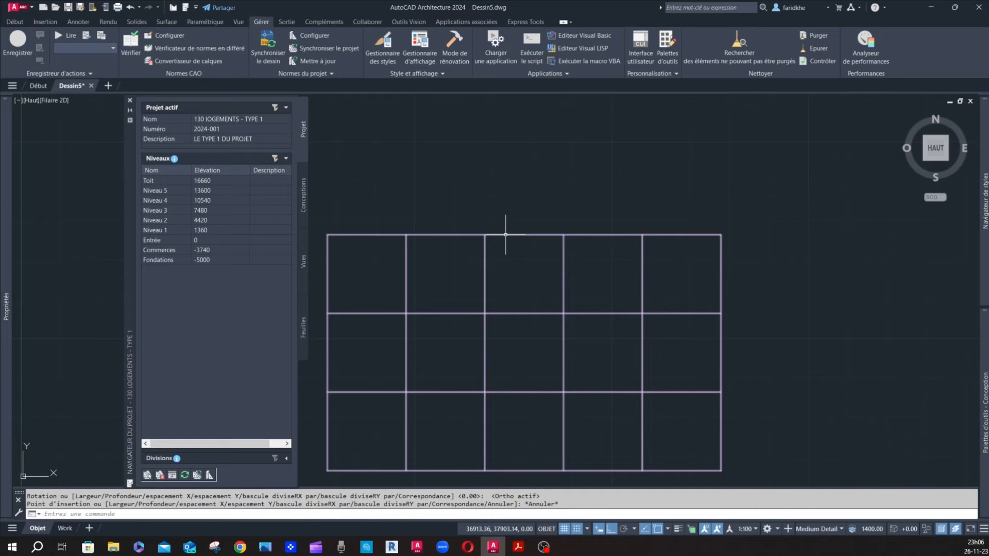
pyautogui.click(503, 236)
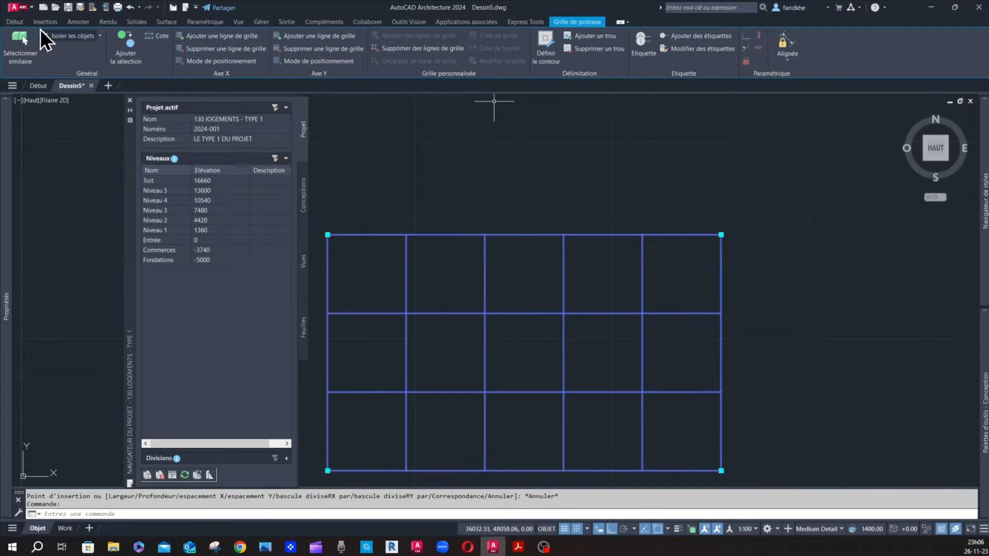
pyautogui.click(15, 22)
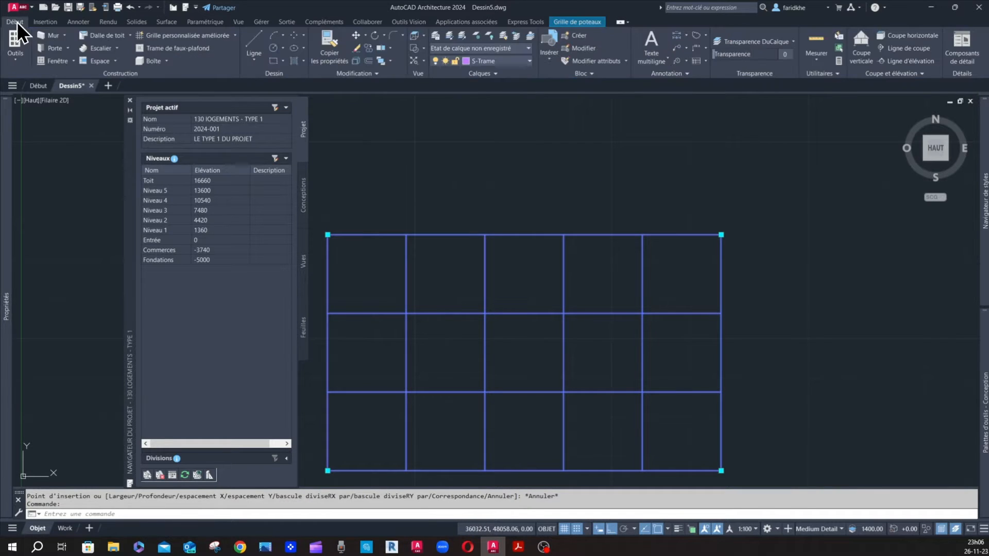
pyautogui.click(492, 63)
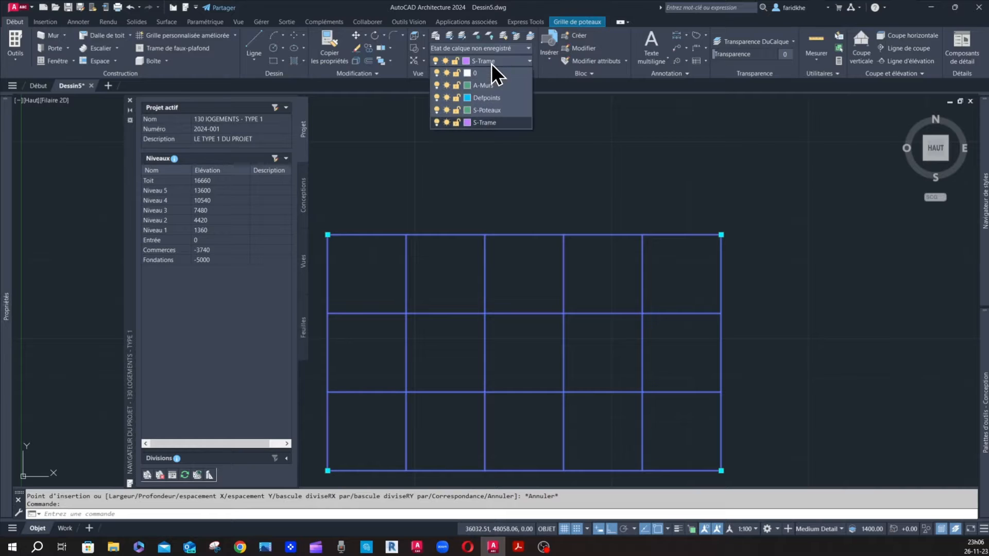
pyautogui.click(437, 35)
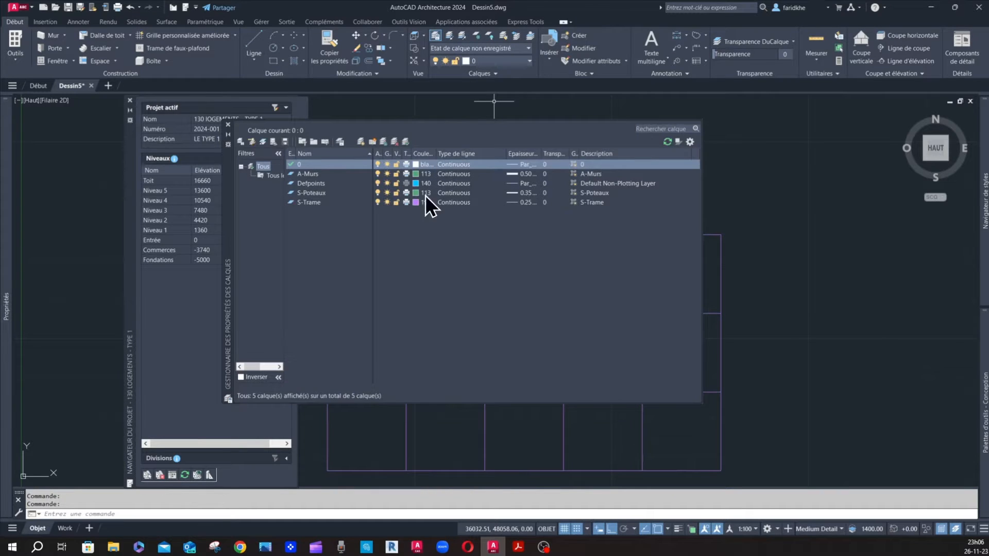
pyautogui.click(313, 203)
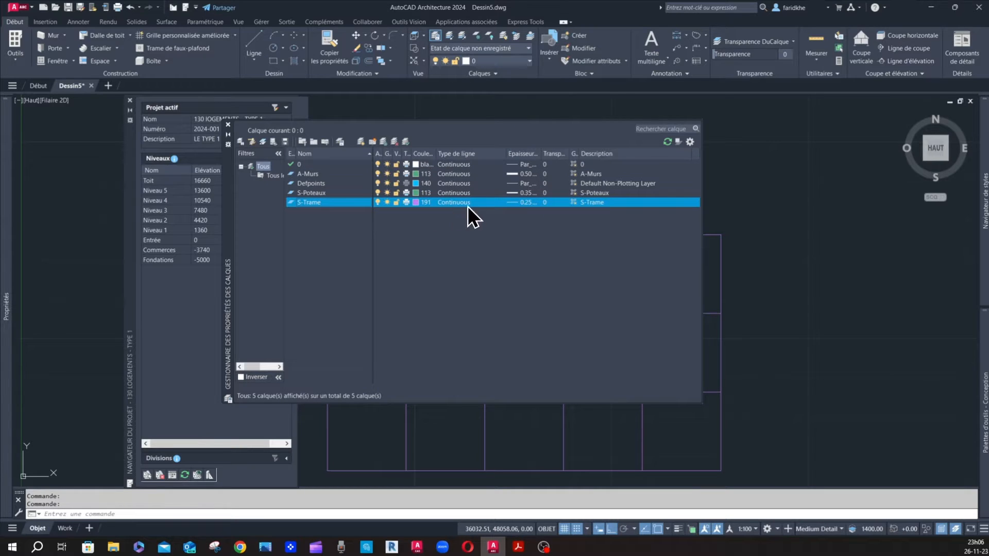
pyautogui.click(228, 125)
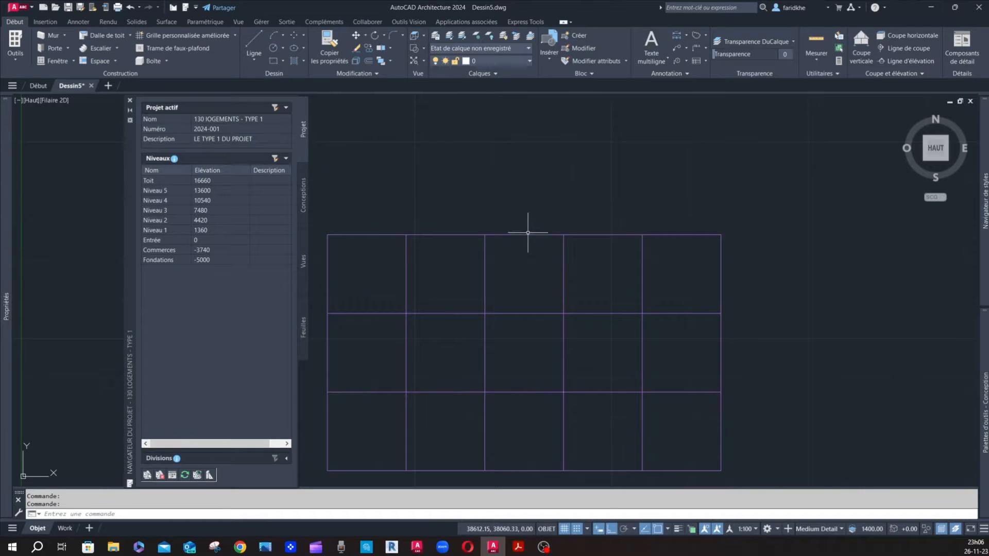
# Label the column grid with automatic numbers starting at 1 in X and letters starting at A in Y.
pyautogui.click(528, 235)
pyautogui.click(643, 45)
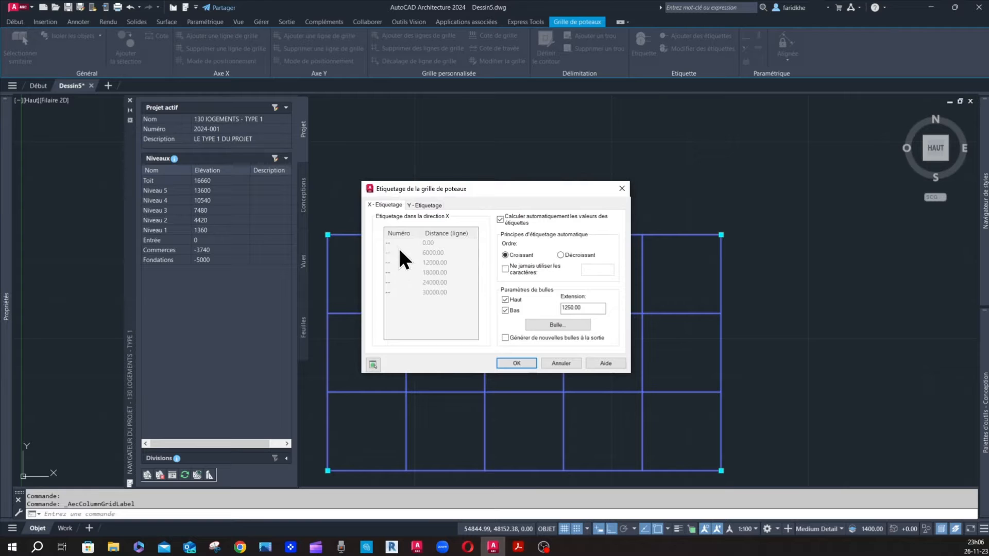
pyautogui.click(390, 242)
pyautogui.click(424, 205)
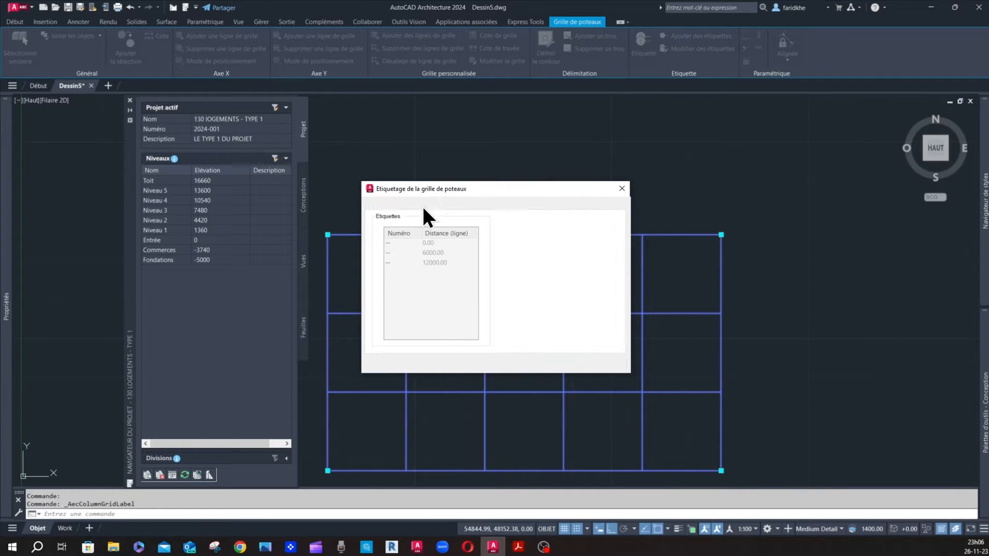
pyautogui.click(390, 243)
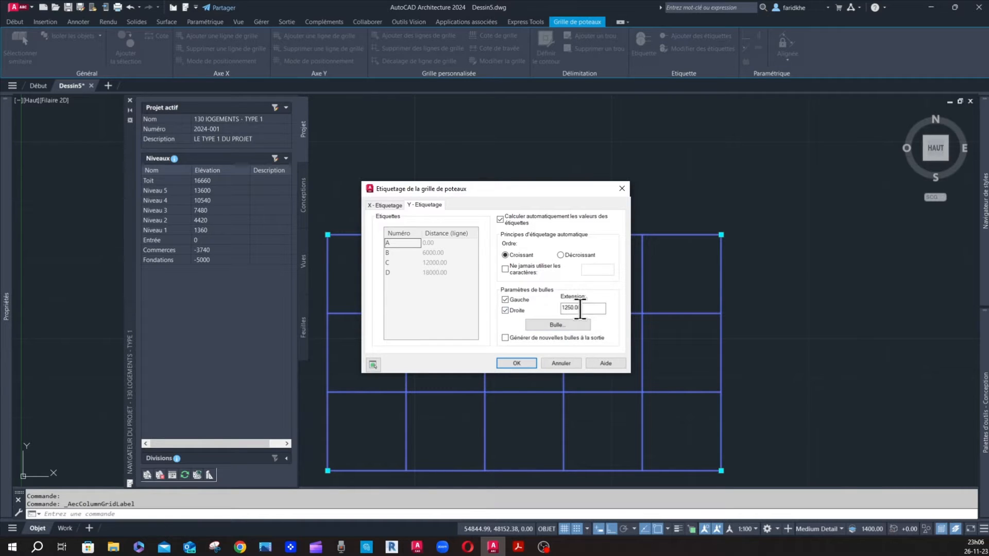
pyautogui.click(516, 363)
pyautogui.scroll(-2, 471, 225)
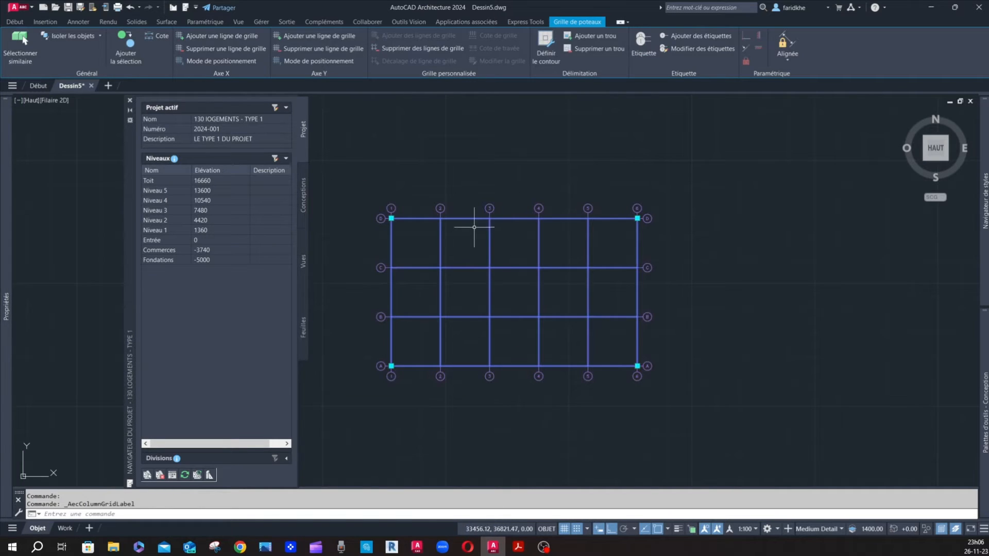
pyautogui.scroll(3, 477, 227)
pyautogui.scroll(-3, 464, 204)
pyautogui.scroll(2, 422, 247)
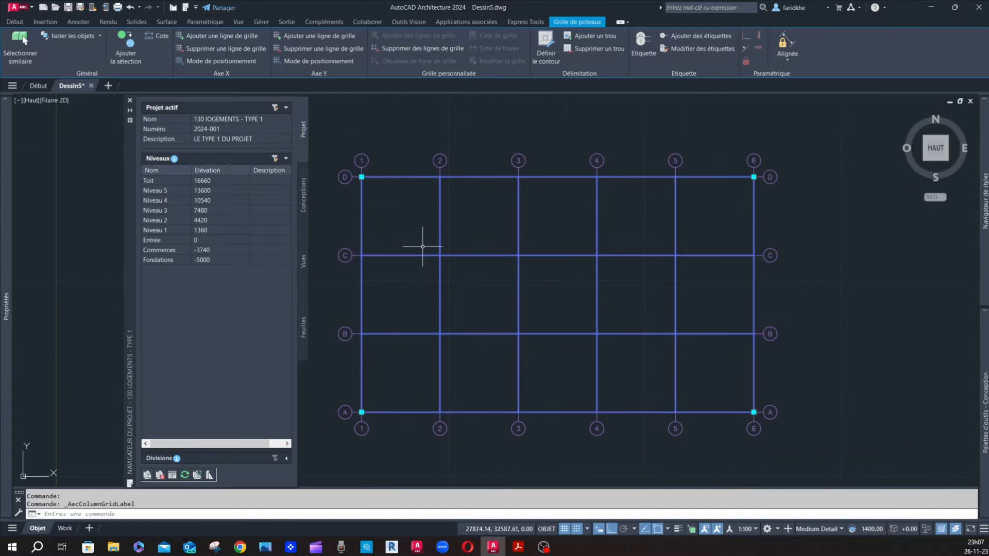
pyautogui.press('Escape')
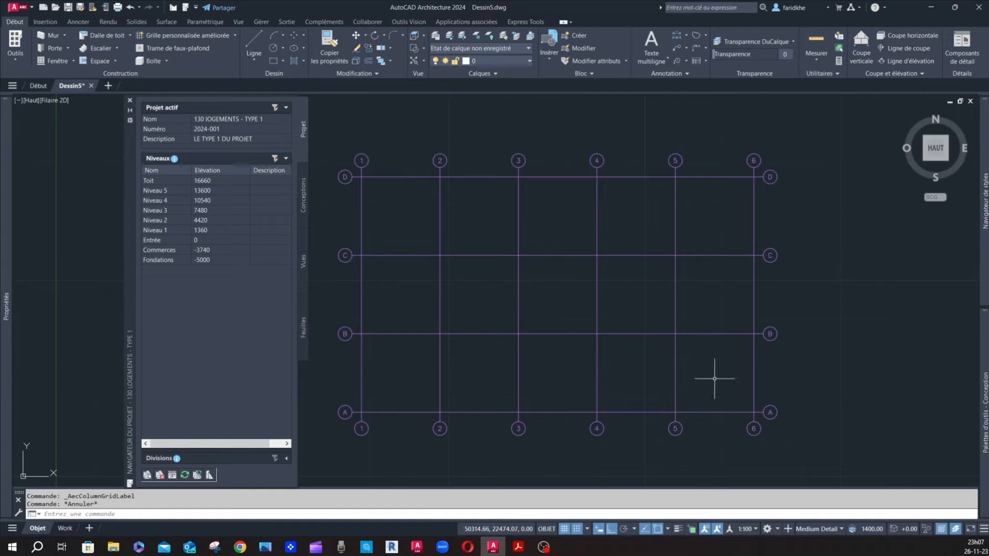
# Examine the layer assigned to the column grid and the colour of S-Trame without changing anything.
pyautogui.moveTo(984, 194)
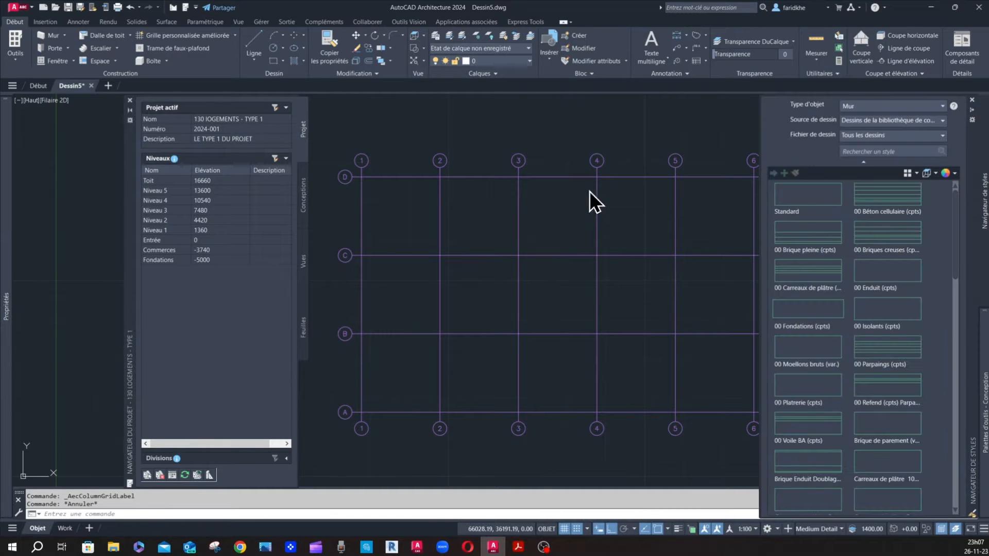
pyautogui.click(547, 175)
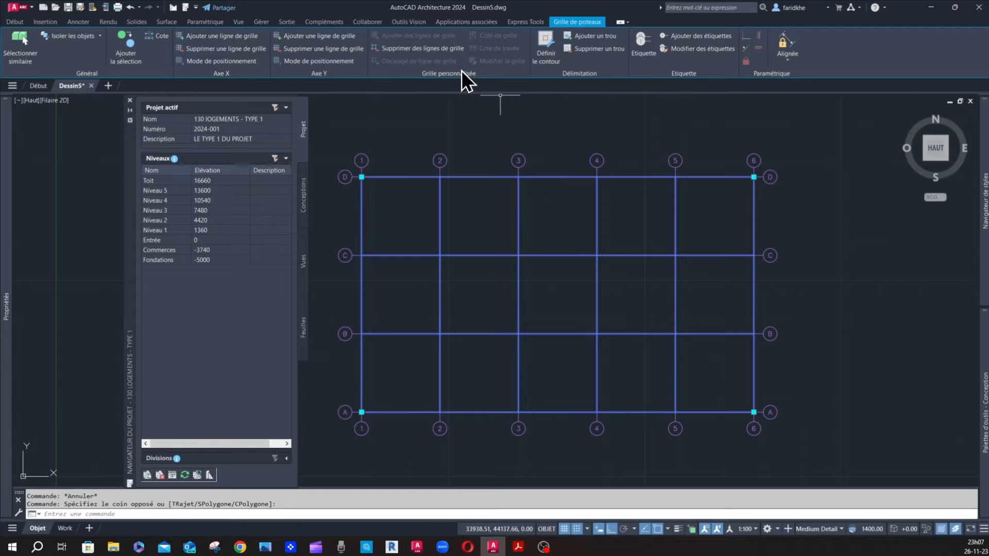
pyautogui.click(14, 21)
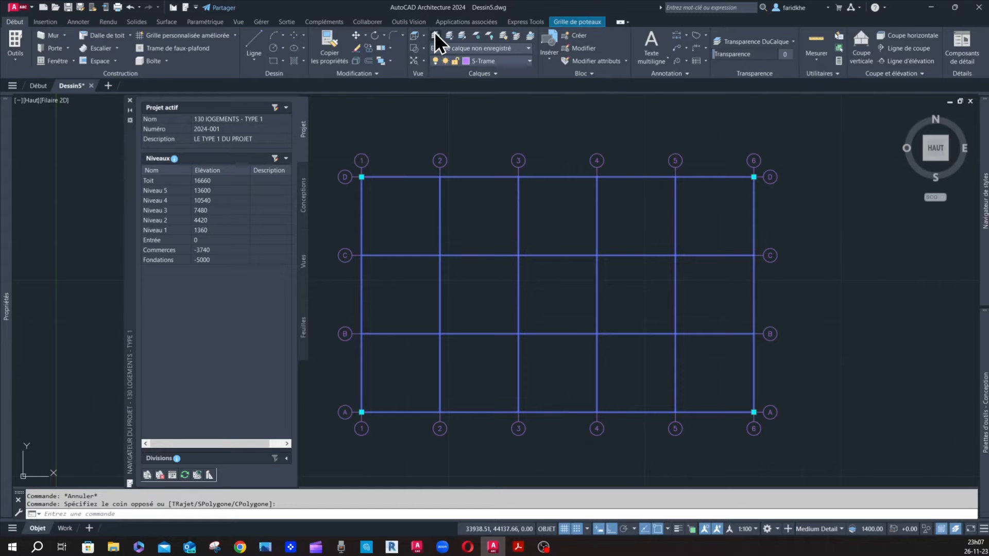
pyautogui.click(435, 34)
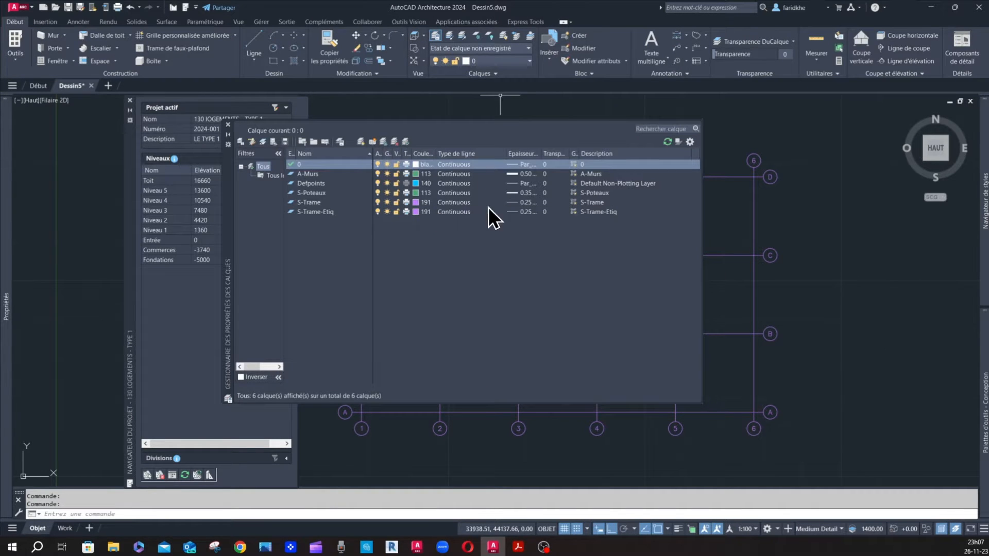
pyautogui.click(418, 203)
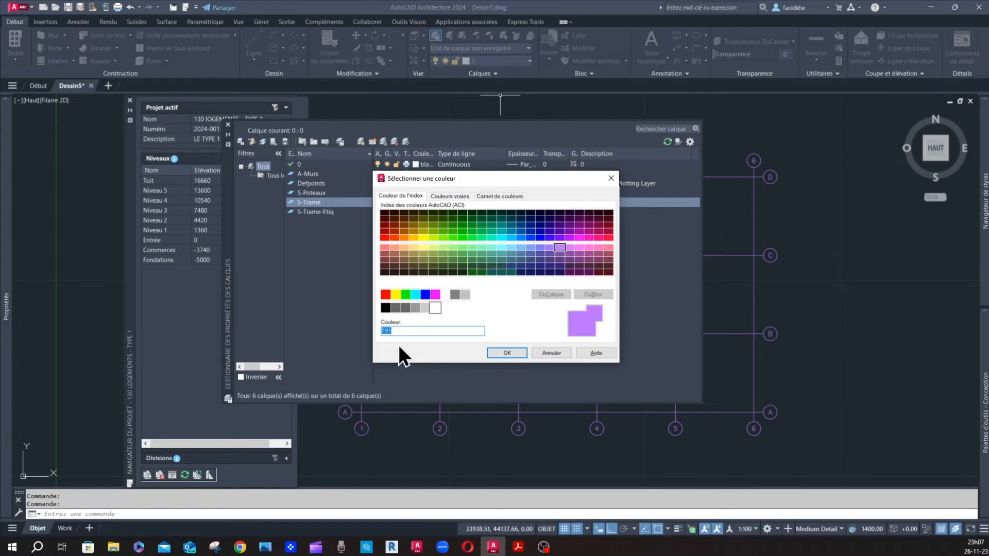
pyautogui.click(540, 352)
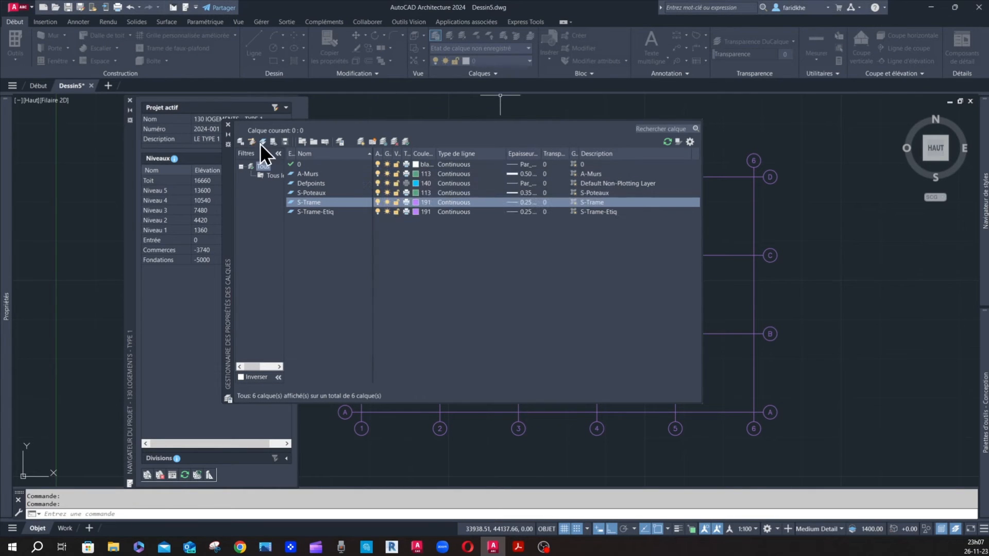
pyautogui.click(229, 126)
# Set up a new wall in the 00 Briques creuses (cpts) style with left (Gauche) justification.
pyautogui.moveTo(985, 201)
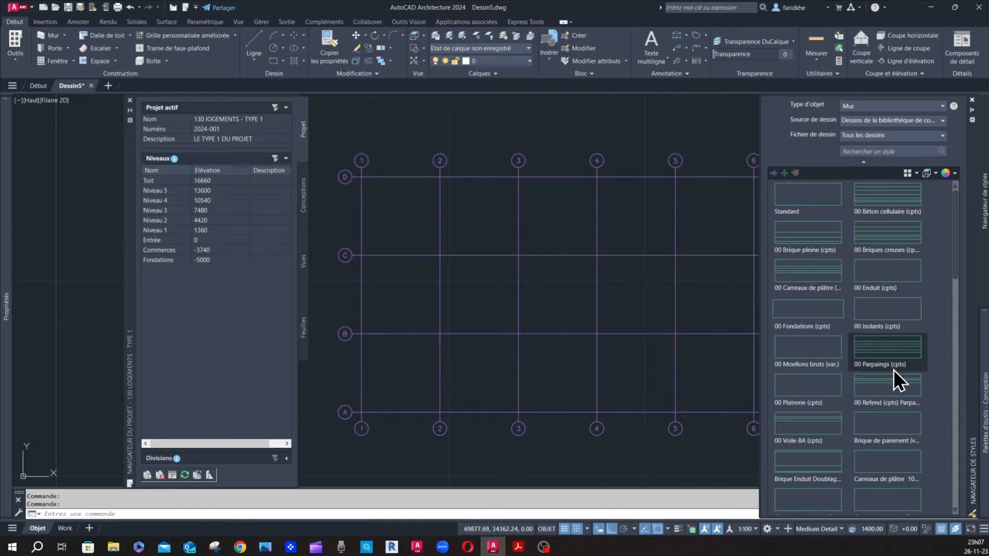
pyautogui.click(886, 240)
pyautogui.scroll(3, 381, 181)
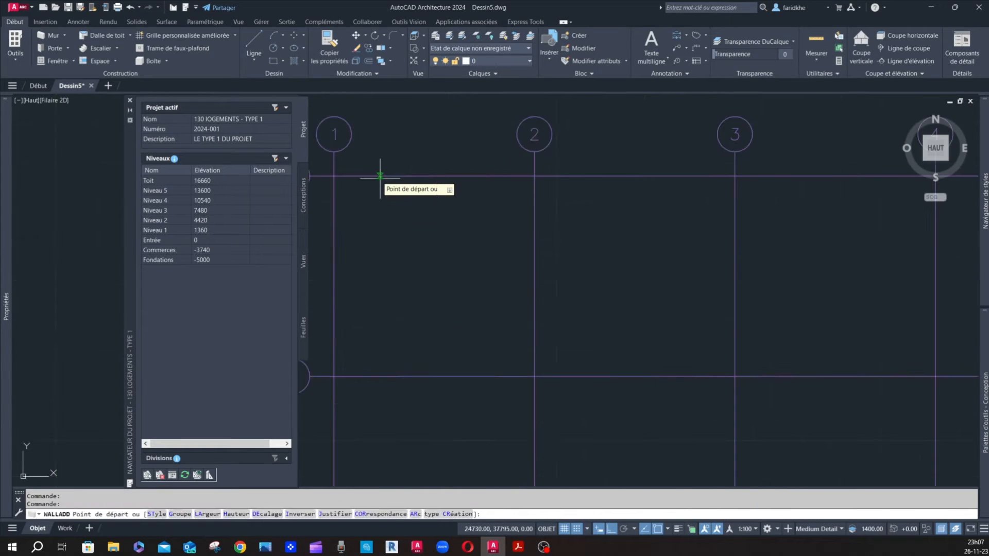
pyautogui.scroll(-2, 490, 216)
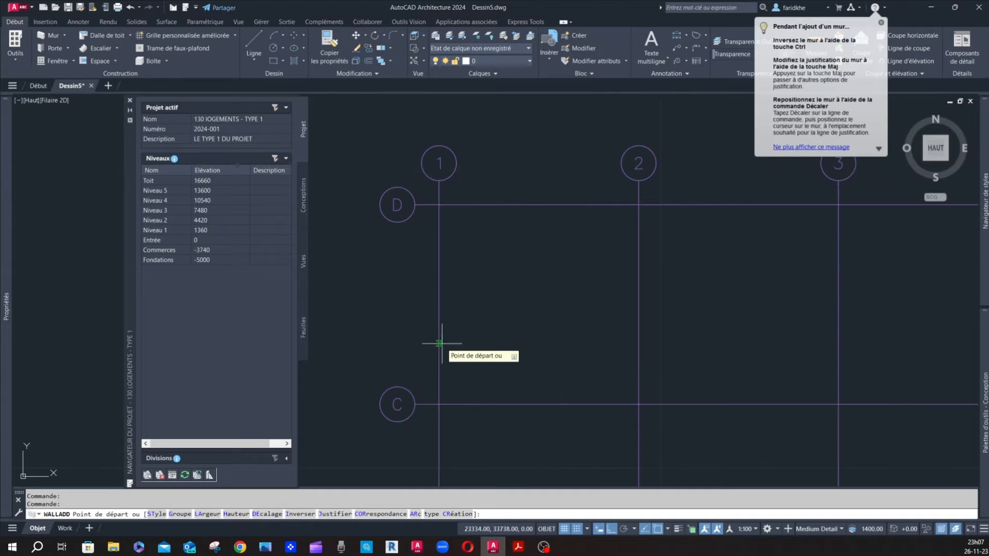
pyautogui.click(327, 515)
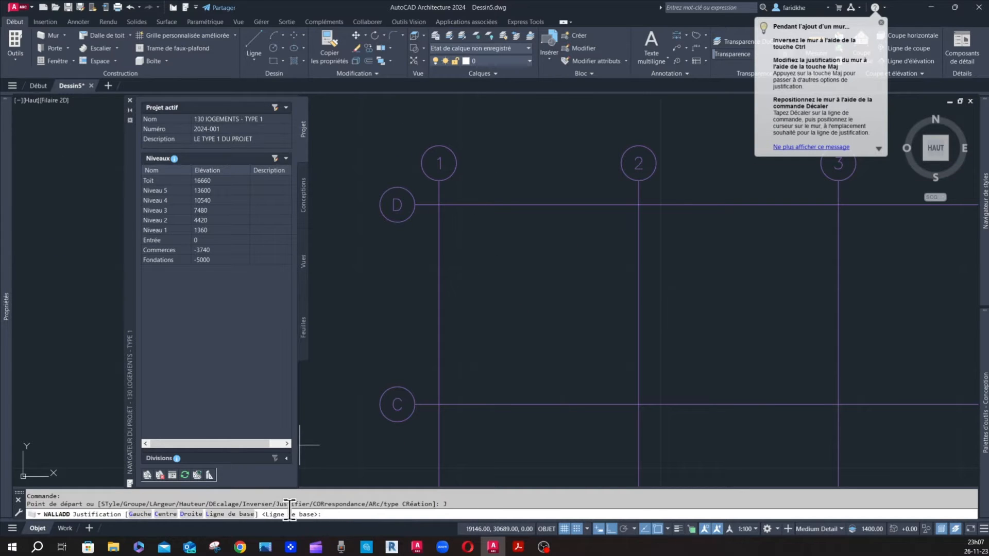
pyautogui.click(140, 515)
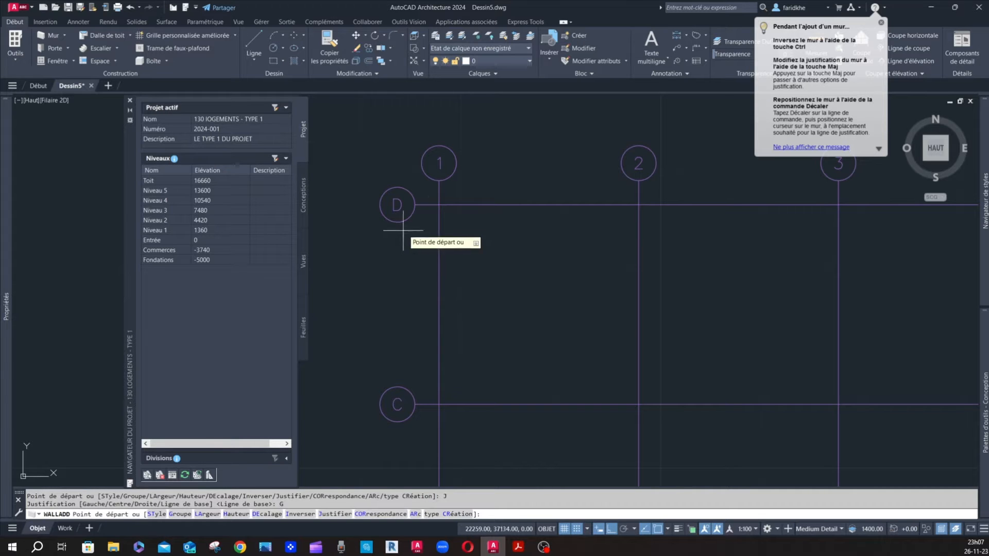
# Draw the perimeter walls along the grid from D1 through D6, A6 and A1, and close the loop automatically.
pyautogui.click(439, 205)
pyautogui.scroll(-4, 515, 217)
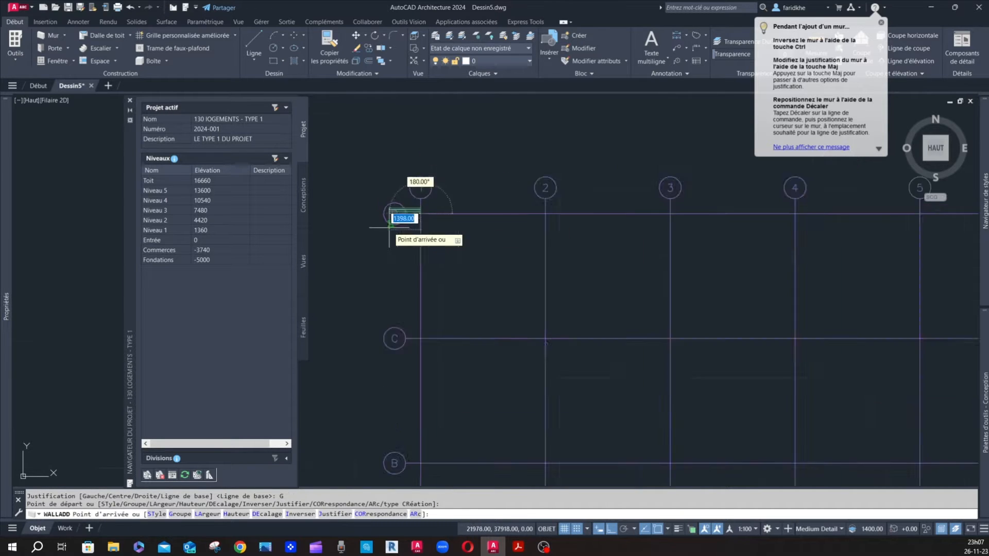
pyautogui.scroll(6, 550, 225)
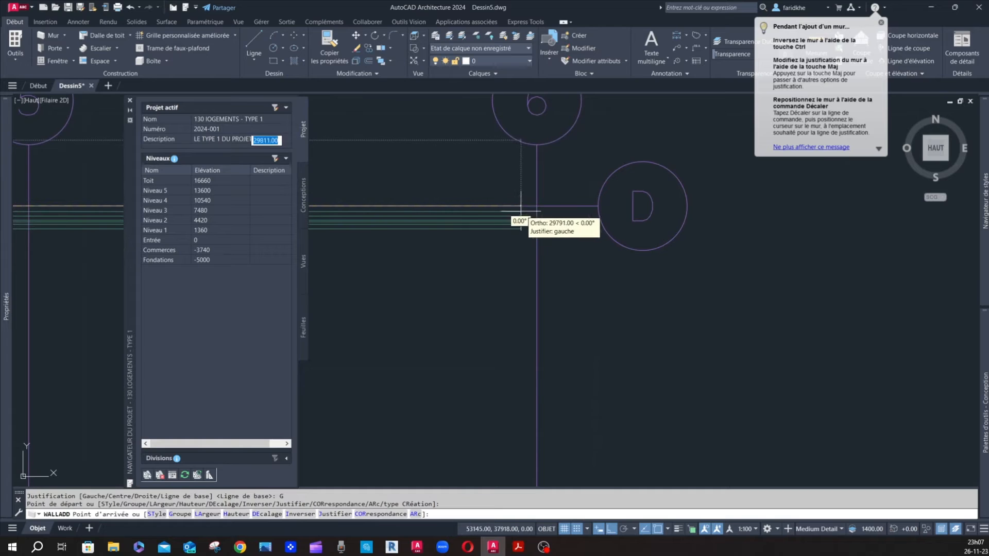
pyautogui.click(536, 206)
pyautogui.scroll(-5, 592, 200)
pyautogui.scroll(6, 596, 216)
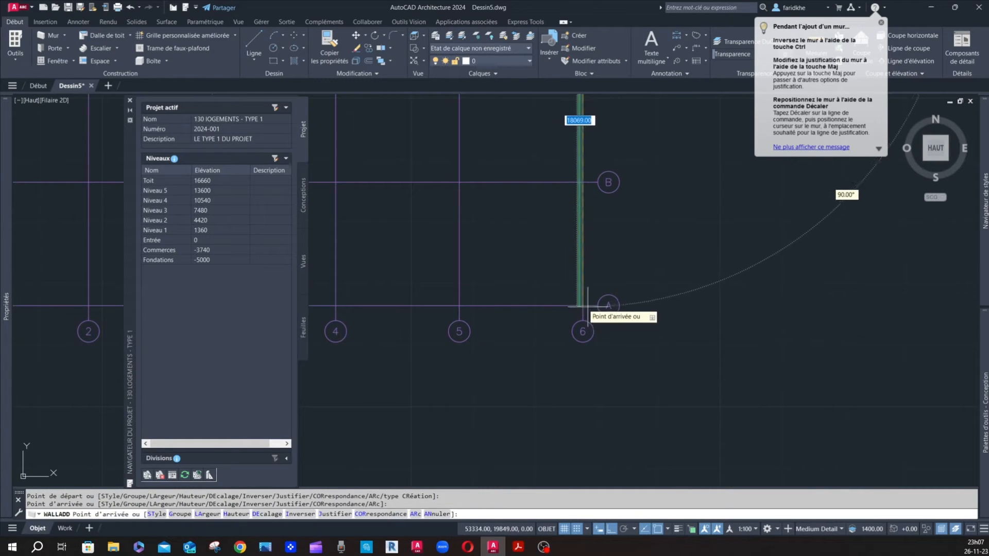
pyautogui.click(582, 305)
pyautogui.scroll(-5, 588, 314)
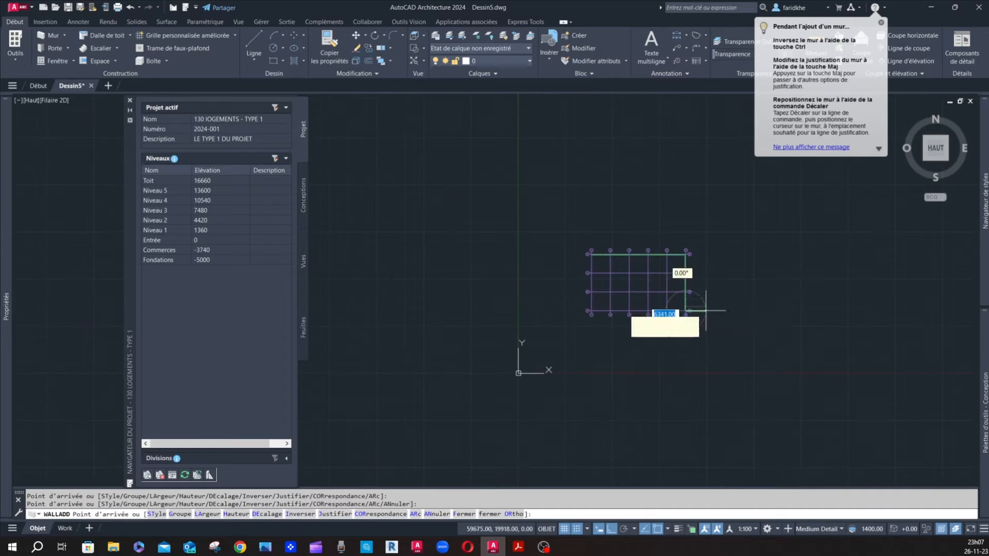
pyautogui.scroll(6, 613, 319)
pyautogui.click(441, 357)
pyautogui.scroll(-5, 441, 357)
pyautogui.scroll(8, 423, 245)
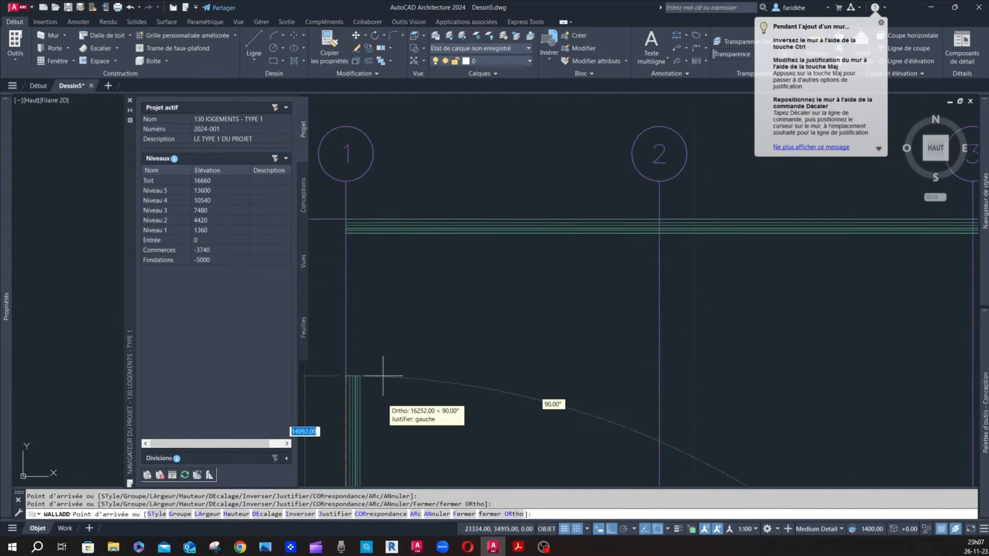
pyautogui.click(469, 515)
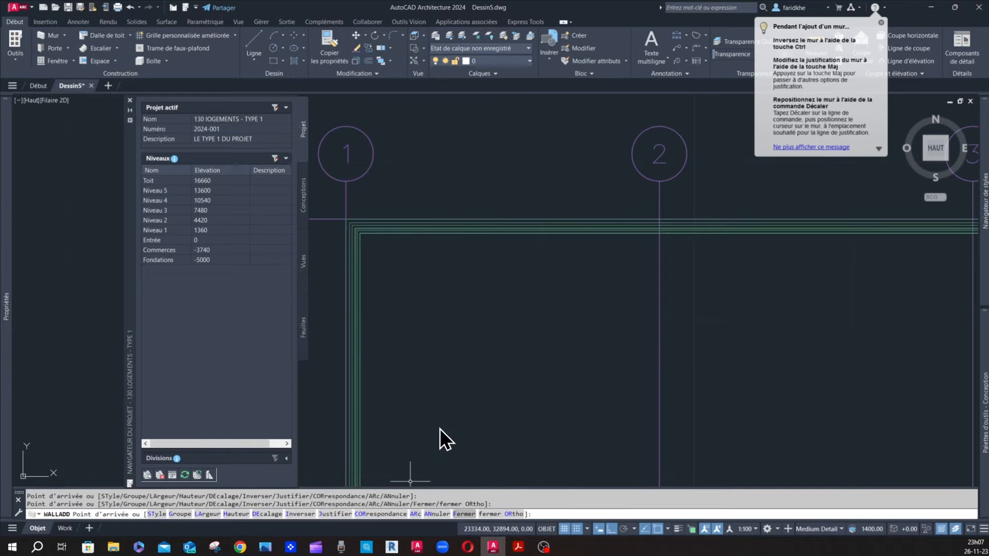
pyautogui.scroll(-6, 387, 194)
# Check which layer the perimeter wall along axis D is on and examine the drawing's layers in the layer manager.
pyautogui.moveTo(985, 216)
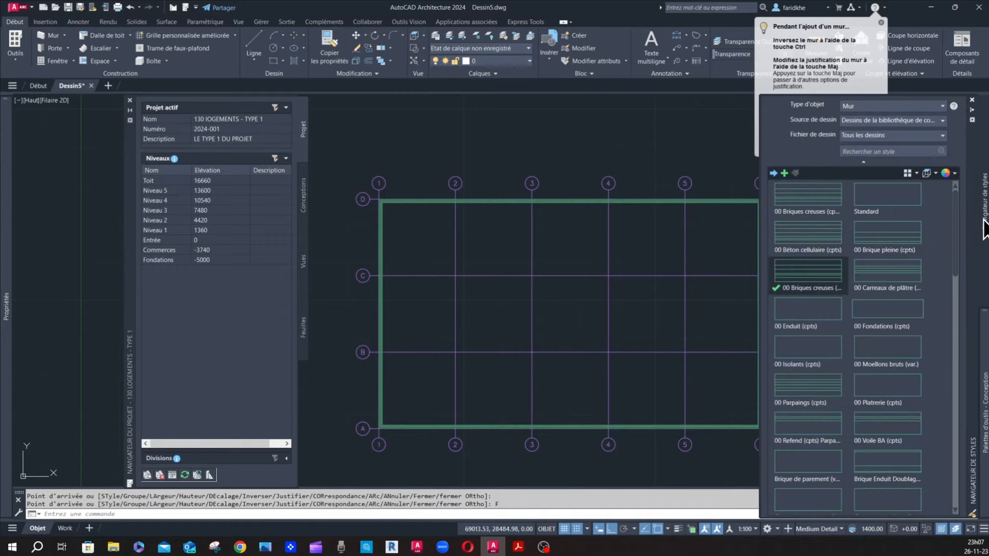
pyautogui.scroll(5, 616, 208)
pyautogui.click(623, 164)
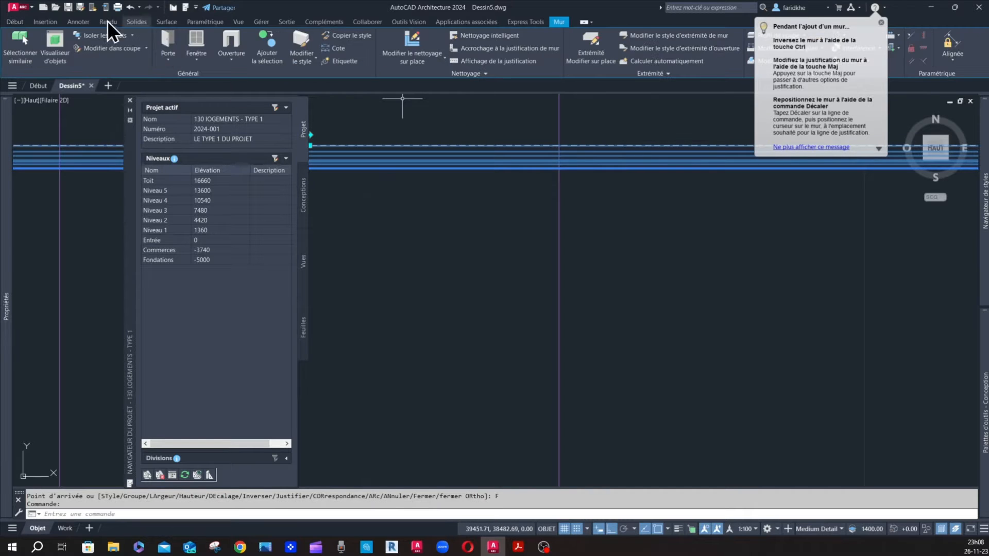
pyautogui.click(9, 23)
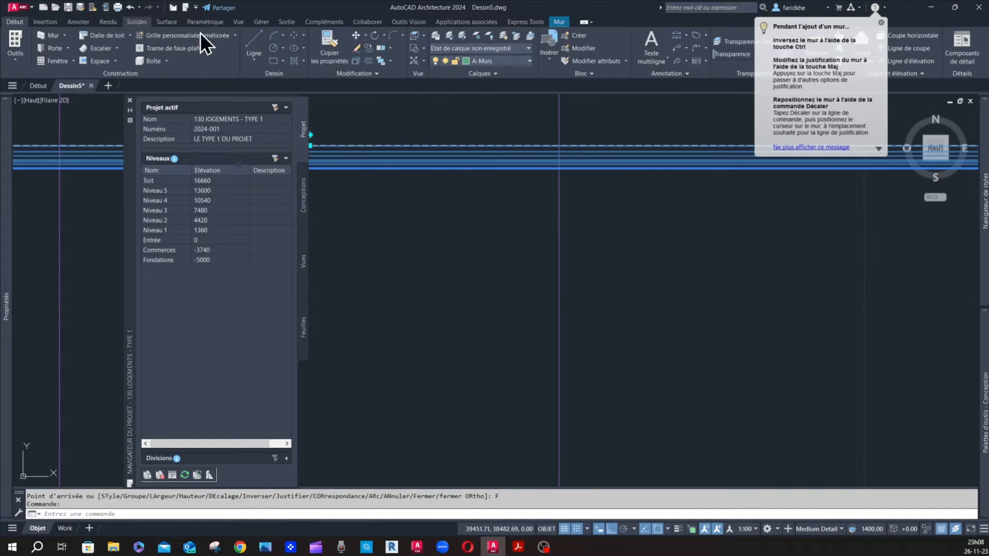
pyautogui.click(494, 64)
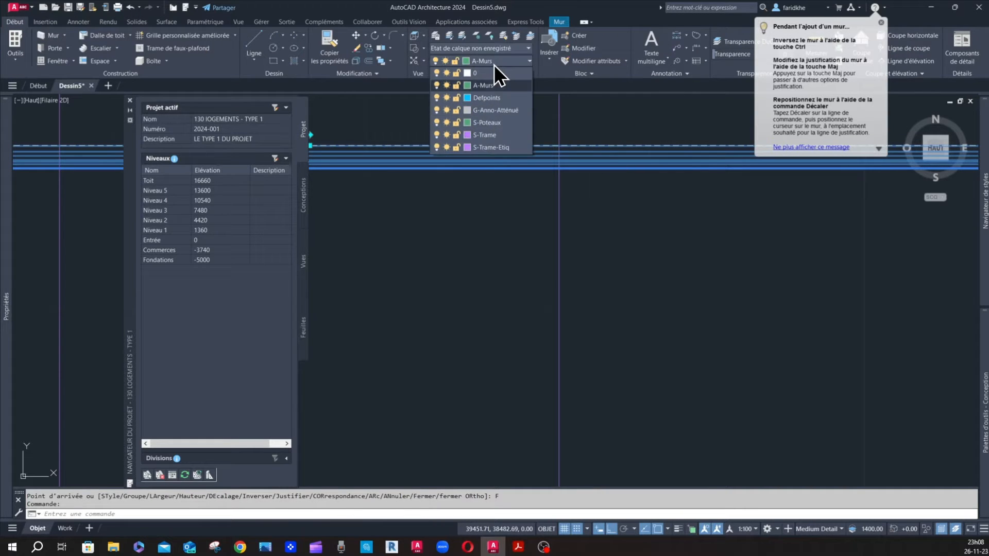
pyautogui.click(468, 86)
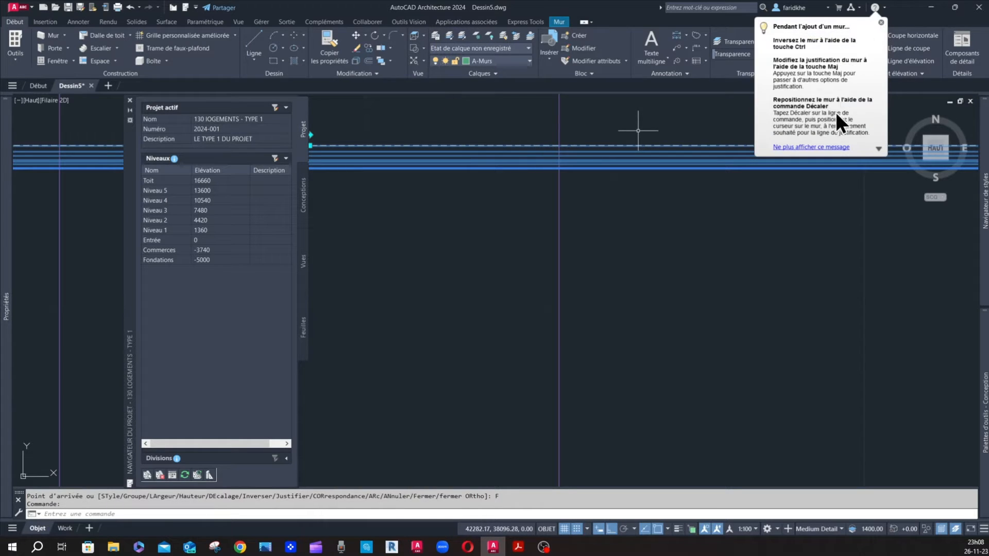
pyautogui.click(881, 22)
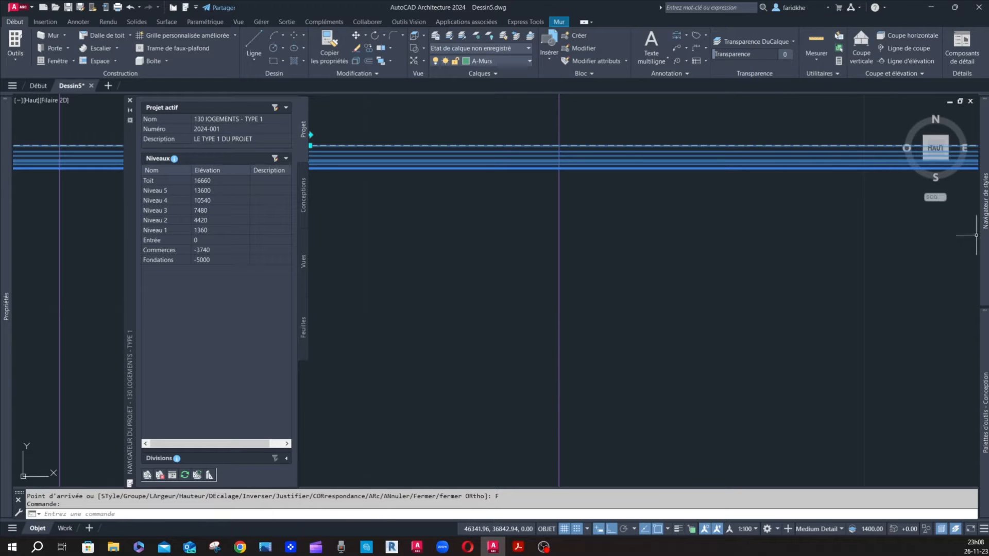
pyautogui.moveTo(985, 216)
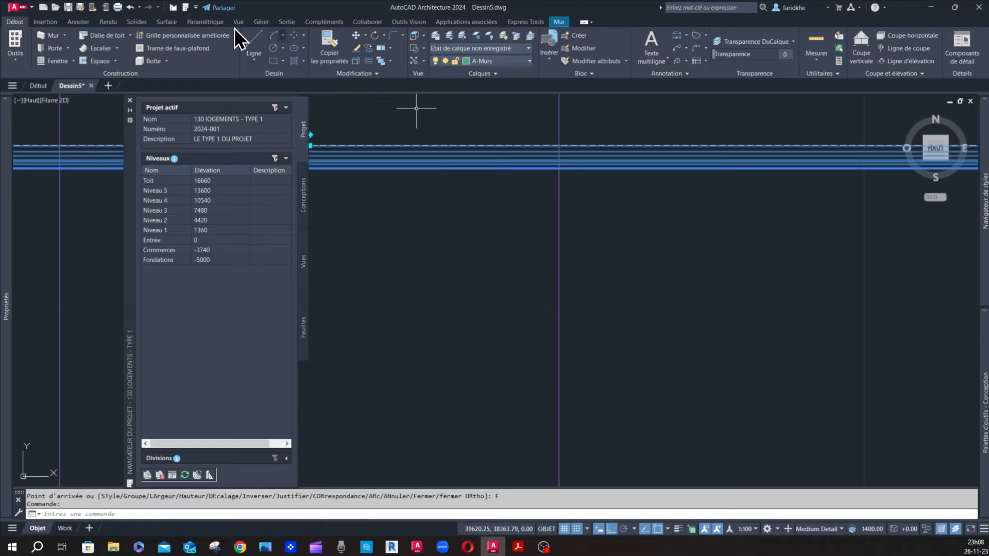
pyautogui.click(436, 36)
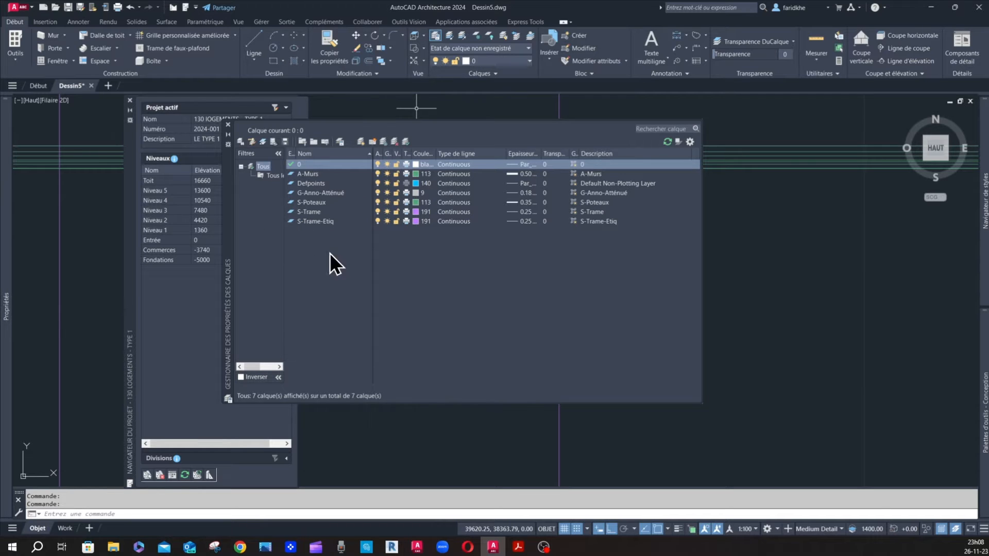
pyautogui.click(327, 271)
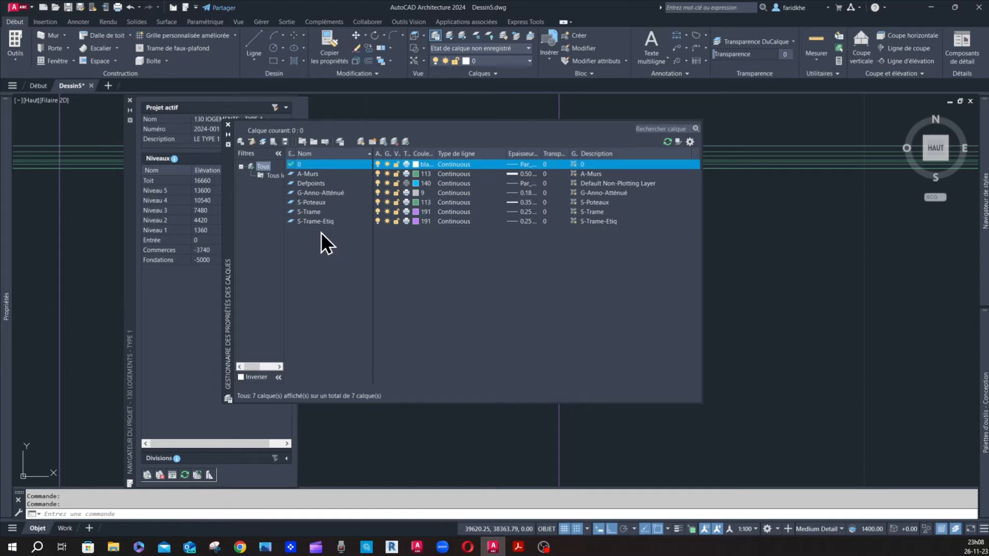
pyautogui.click(229, 127)
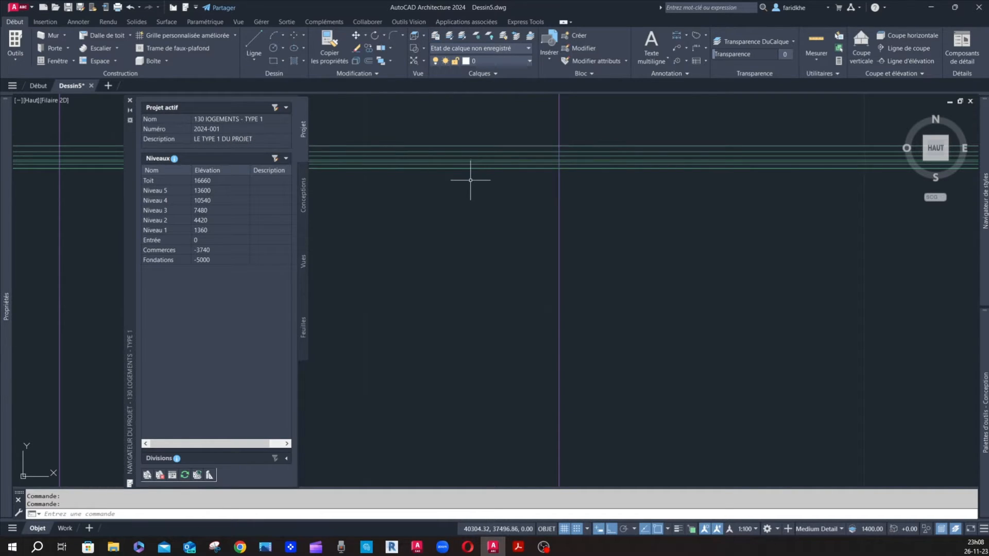
# Place structural columns on the interior grid intersections C3, C4, B3 and B4.
pyautogui.moveTo(981, 186)
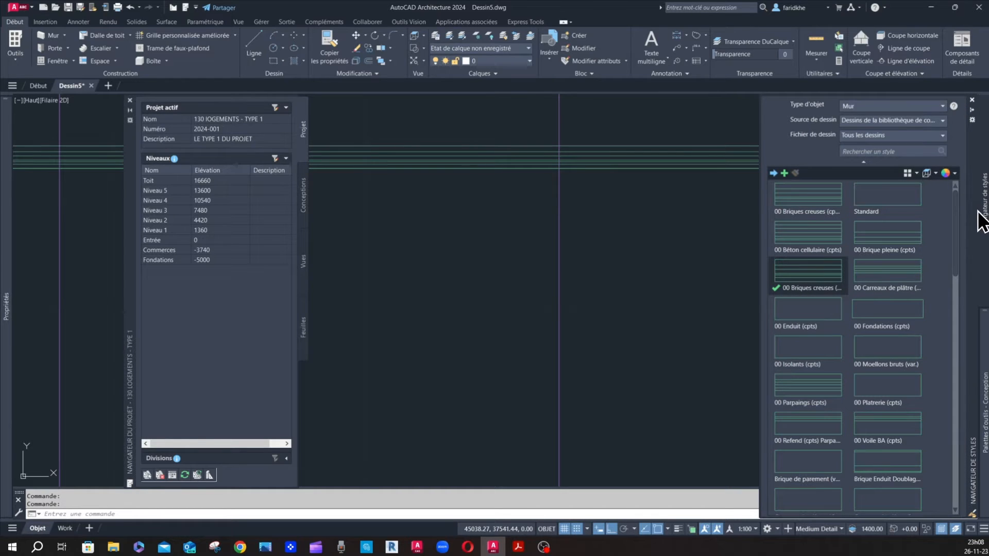
pyautogui.moveTo(986, 386)
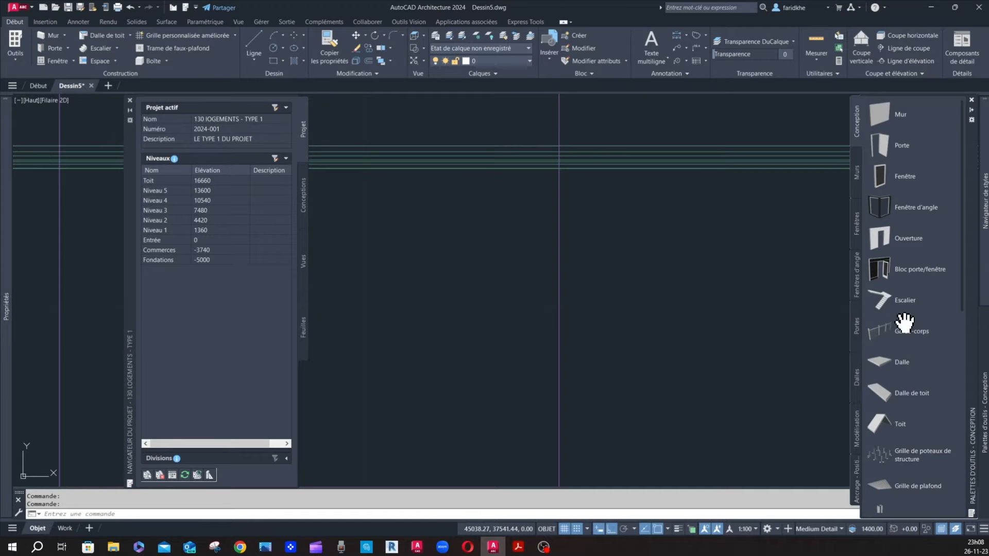
pyautogui.scroll(-3, 898, 278)
pyautogui.scroll(-3, 897, 278)
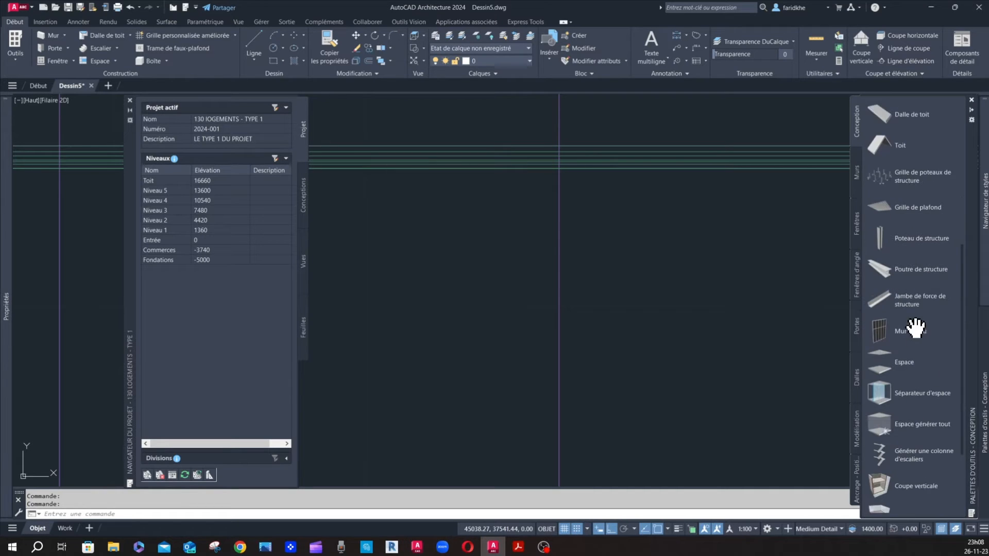
pyautogui.click(907, 237)
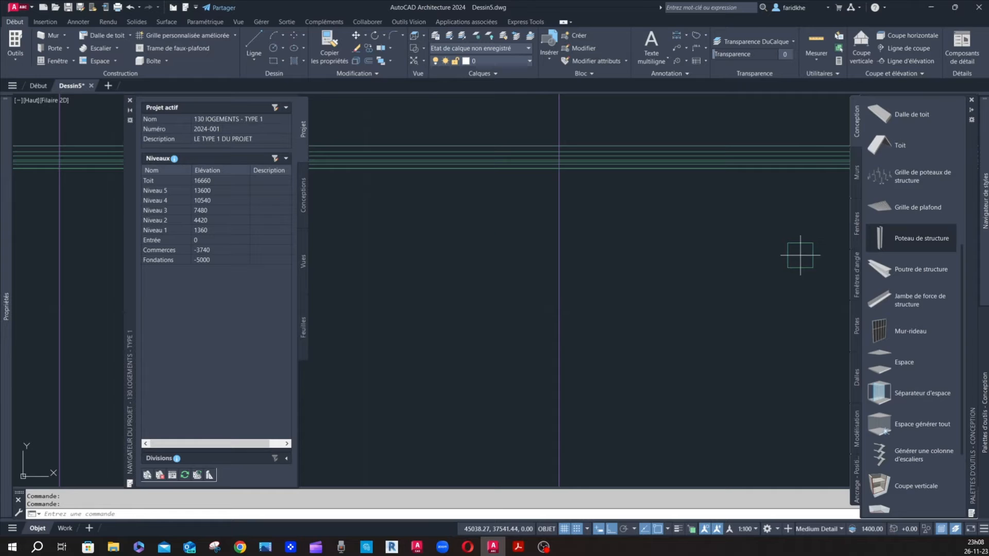
pyautogui.scroll(-5, 497, 241)
pyautogui.scroll(5, 513, 240)
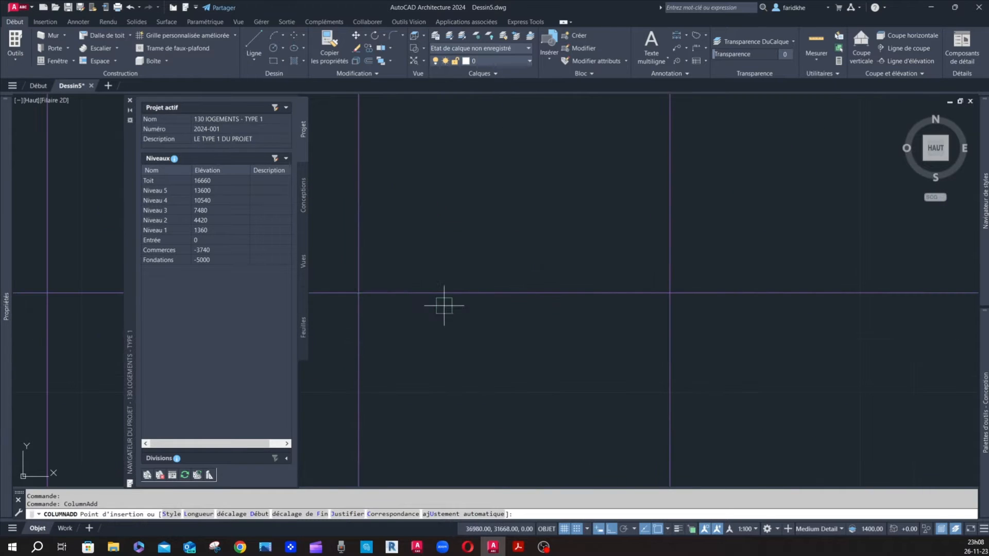
pyautogui.click(359, 293)
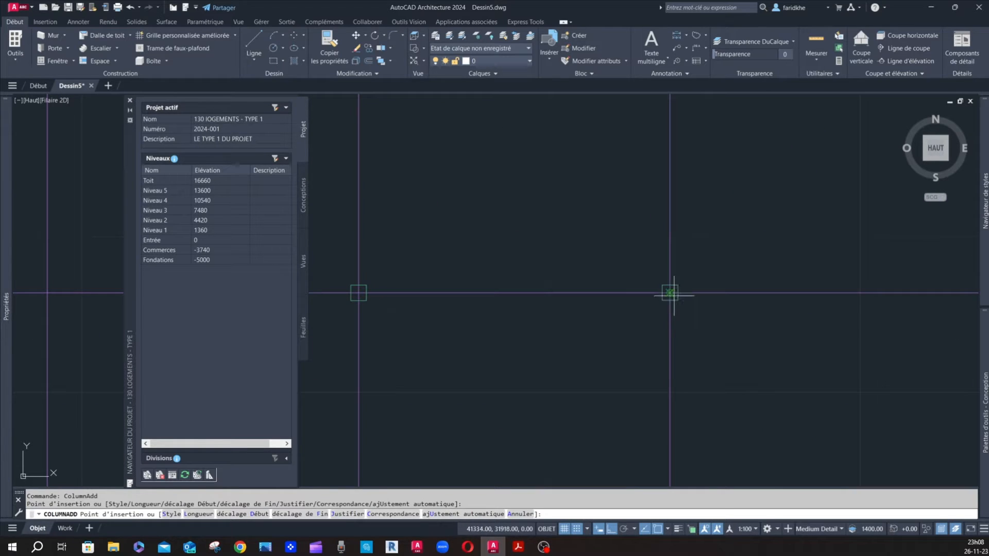
pyautogui.click(670, 293)
pyautogui.scroll(-6, 538, 264)
pyautogui.scroll(6, 556, 276)
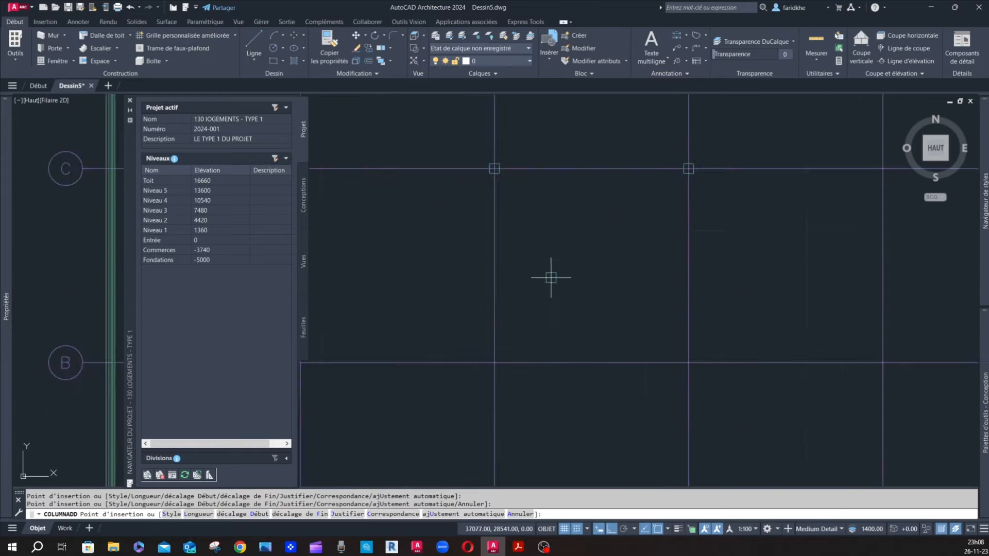
pyautogui.click(461, 412)
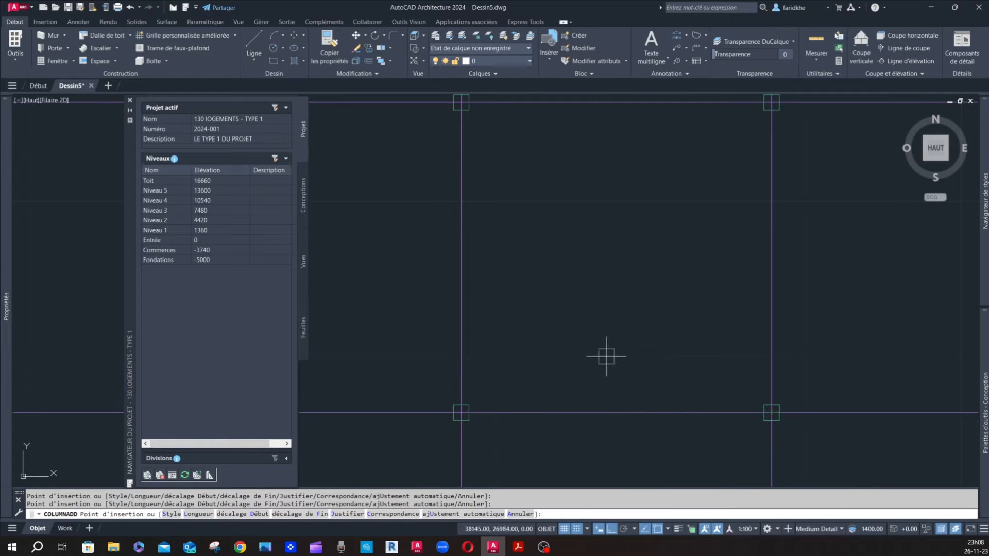
# Examine the S-Poteaux layer in the layer manager, widening the lineweight column so its values can be read in full.
pyautogui.press('Escape')
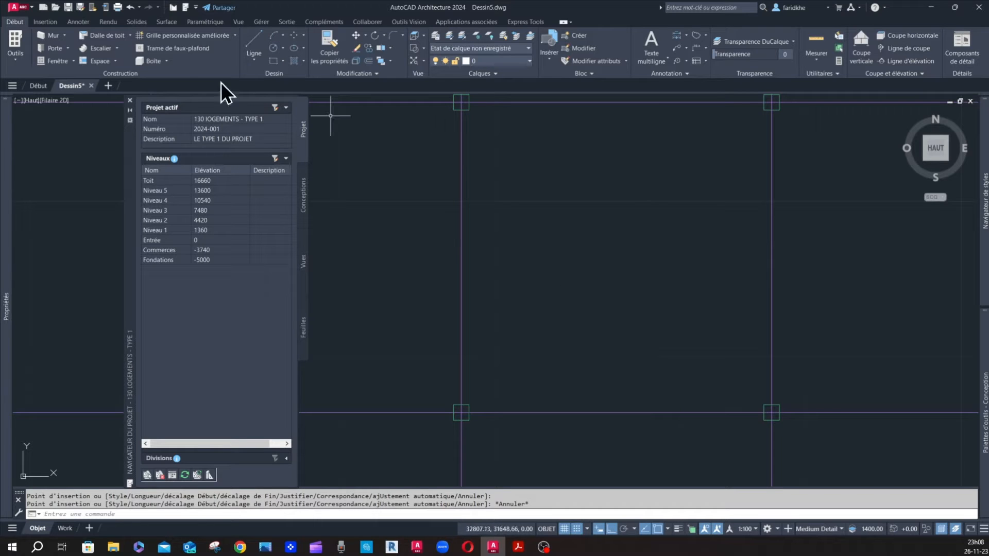
pyautogui.click(437, 37)
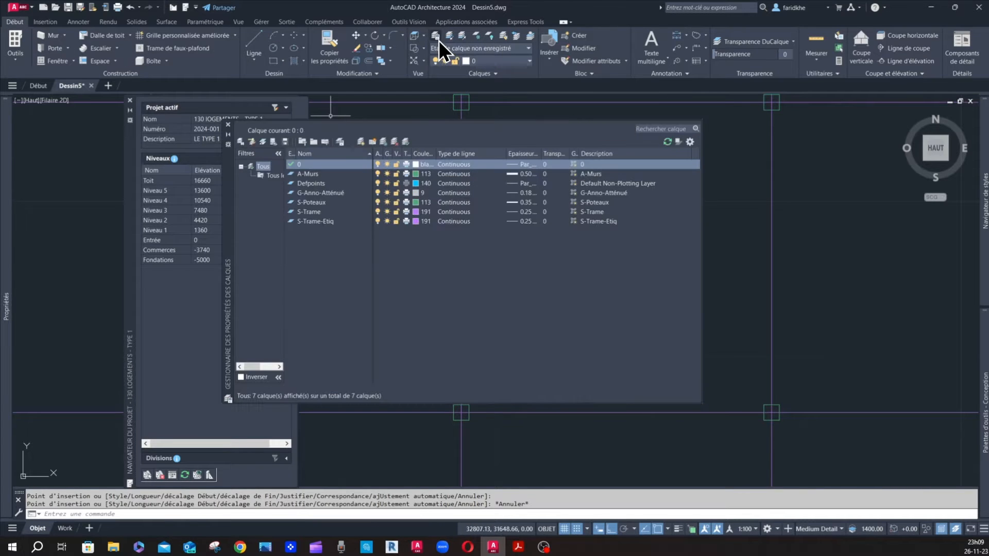
pyautogui.click(318, 202)
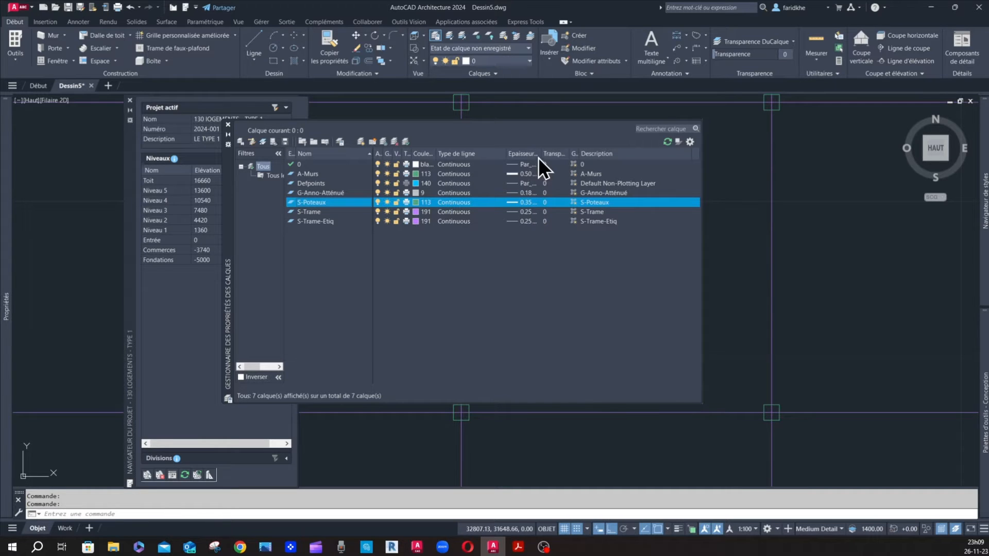
pyautogui.moveTo(540, 151); pyautogui.dragTo(570, 151)
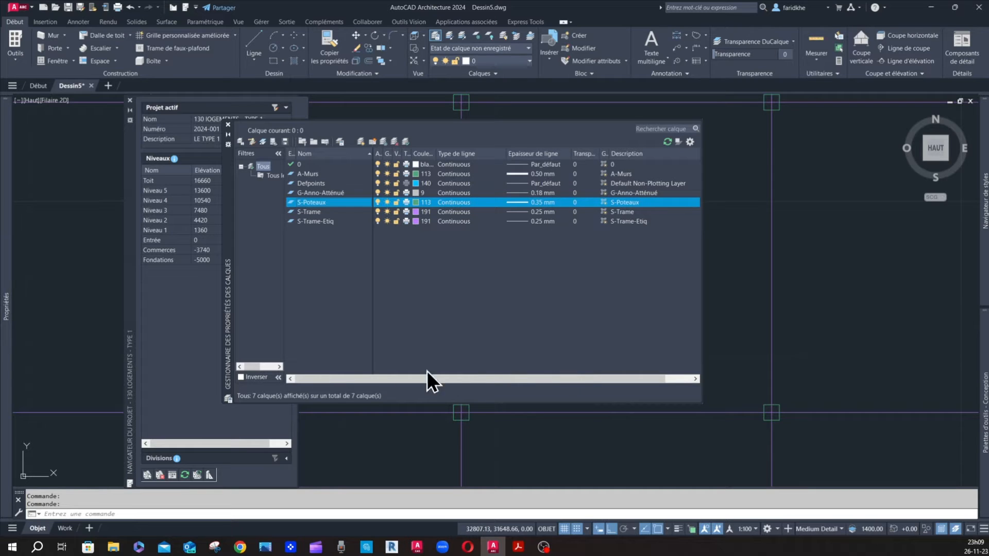
pyautogui.click(228, 126)
# In the south-east isometric view, add a structural beam (Poutre de structure) between the tops of the columns at C3 and C4.
pyautogui.scroll(-4, 441, 221)
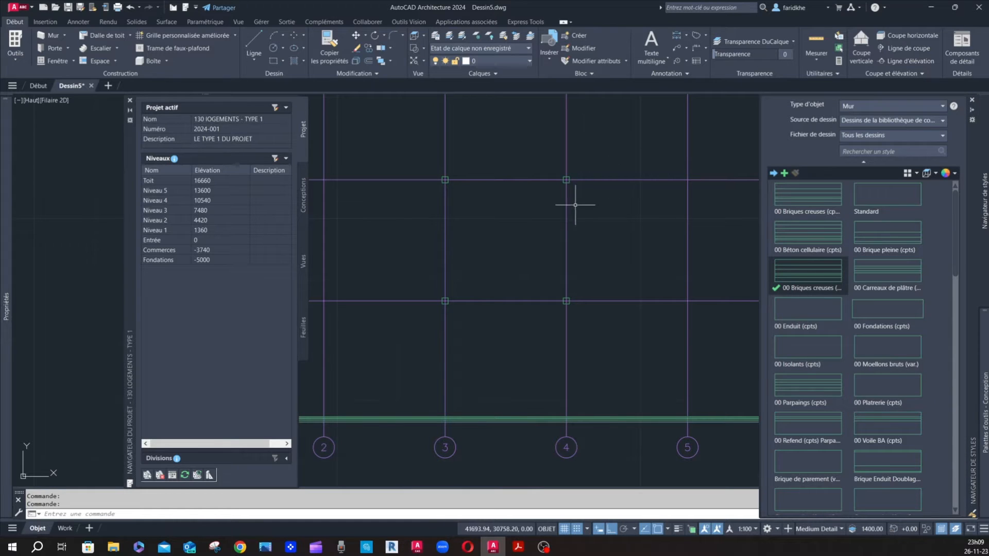
pyautogui.scroll(-2, 621, 216)
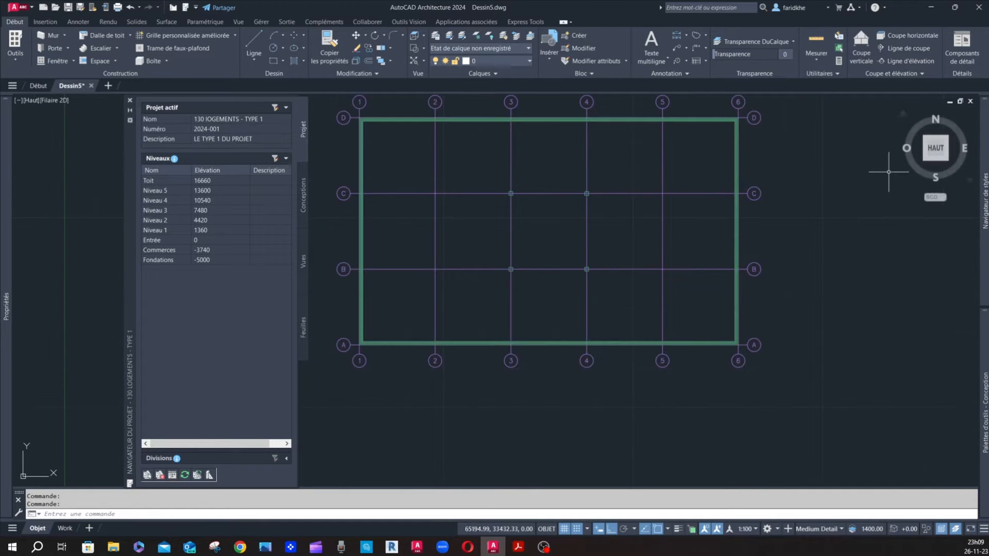
pyautogui.click(948, 160)
pyautogui.scroll(4, 973, 237)
pyautogui.moveTo(986, 340)
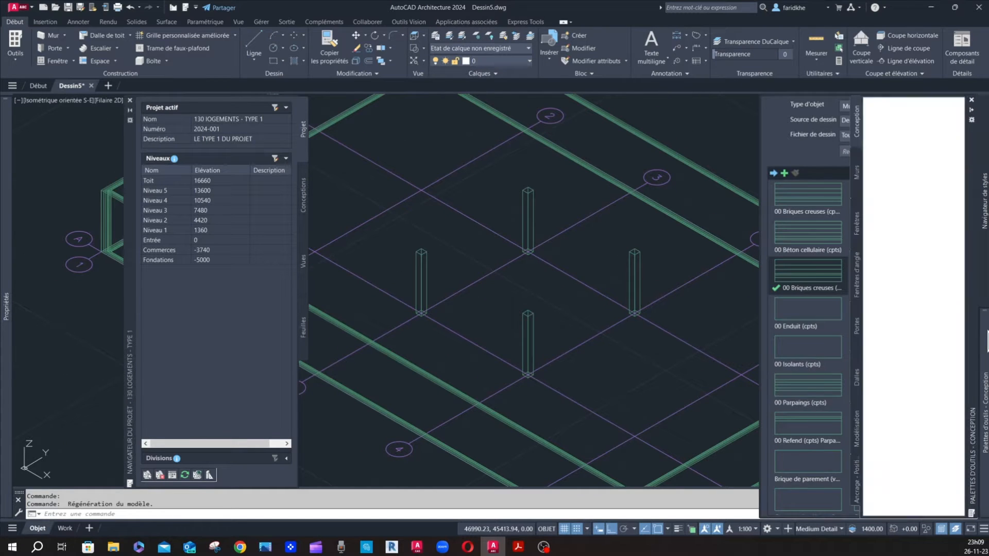
pyautogui.click(909, 270)
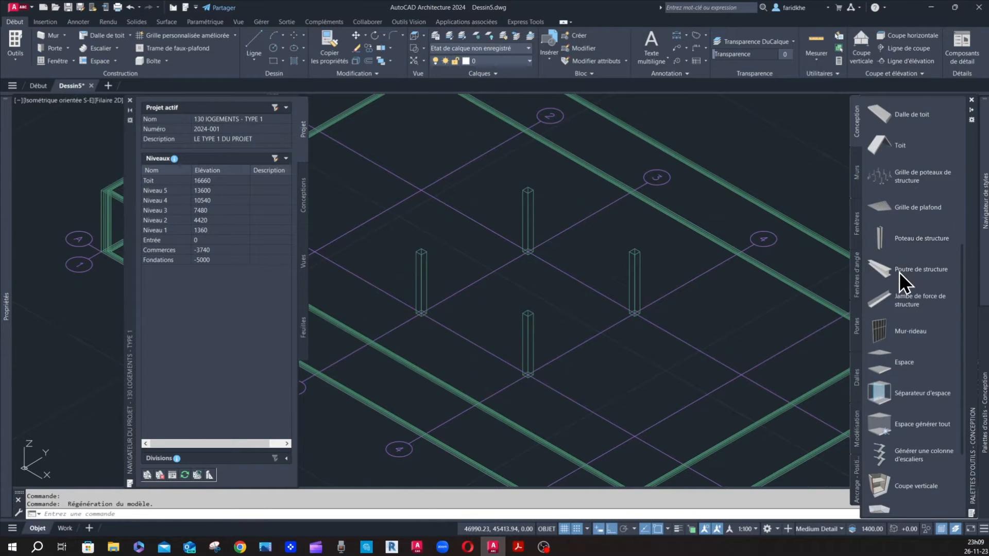
pyautogui.scroll(8, 534, 196)
pyautogui.click(512, 173)
pyautogui.scroll(-4, 512, 174)
pyautogui.scroll(-2, 608, 243)
pyautogui.scroll(7, 600, 217)
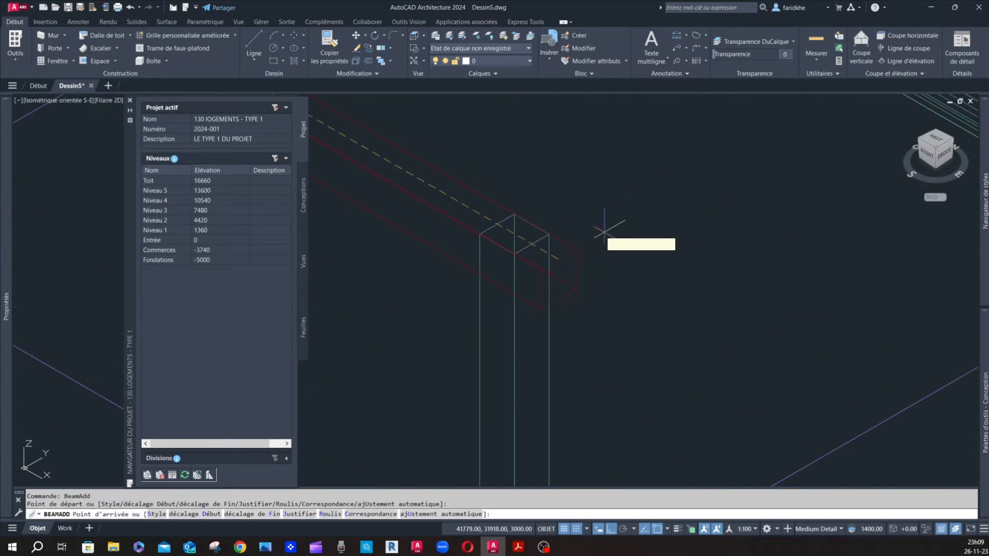
pyautogui.click(513, 233)
# Add a second structural beam between the tops of the columns at B3 and B4, and end the beam command.
pyautogui.scroll(-3, 642, 210)
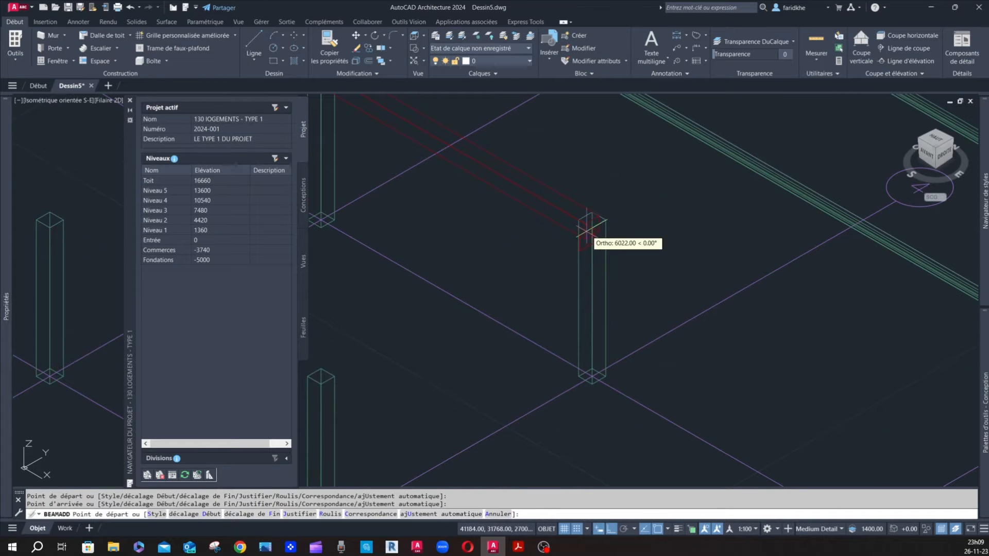
pyautogui.scroll(-5, 675, 242)
pyautogui.scroll(5, 576, 273)
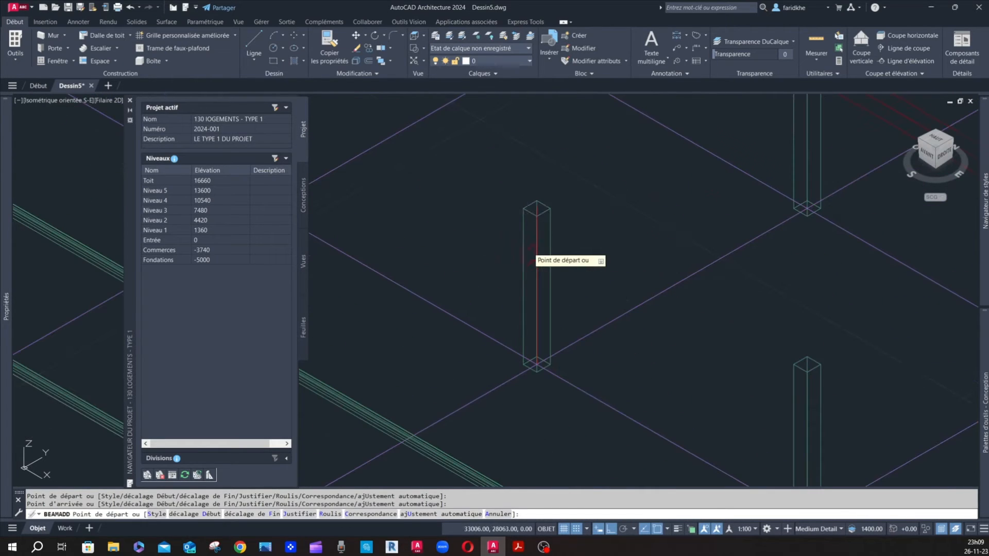
pyautogui.click(536, 208)
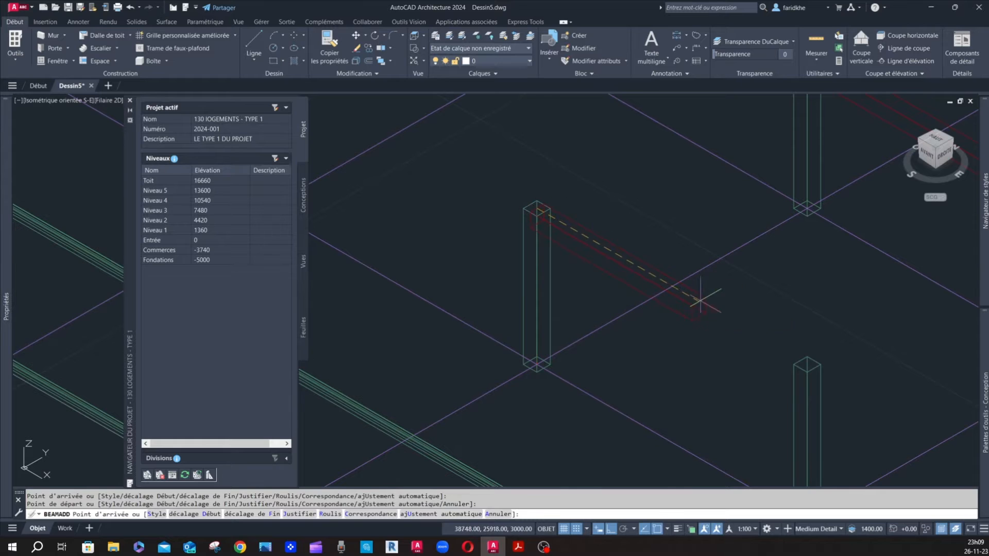
pyautogui.click(800, 362)
pyautogui.scroll(-3, 524, 289)
pyautogui.press('Escape')
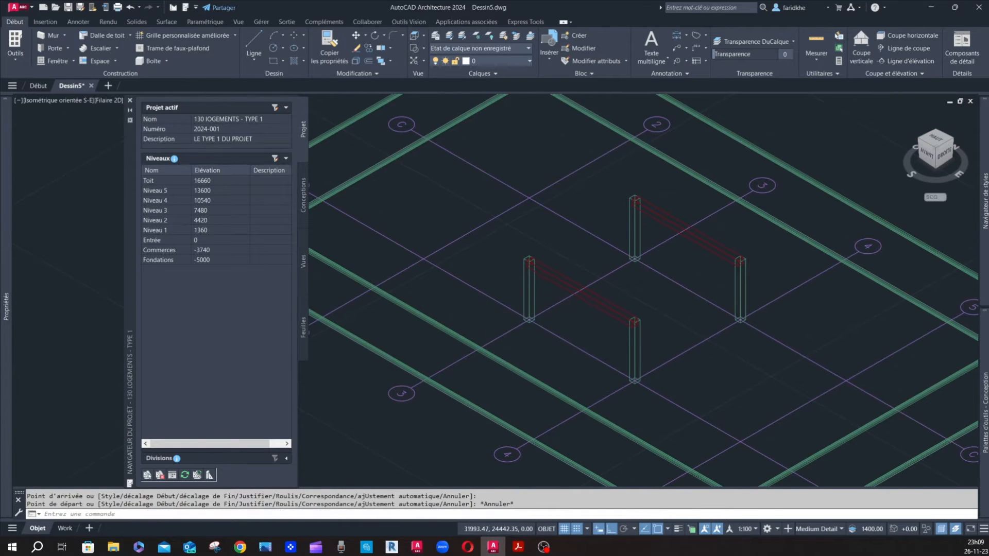
# Set the visual style of the isometric view to Conceptuel.
pyautogui.scroll(-5, 618, 248)
pyautogui.scroll(7, 653, 233)
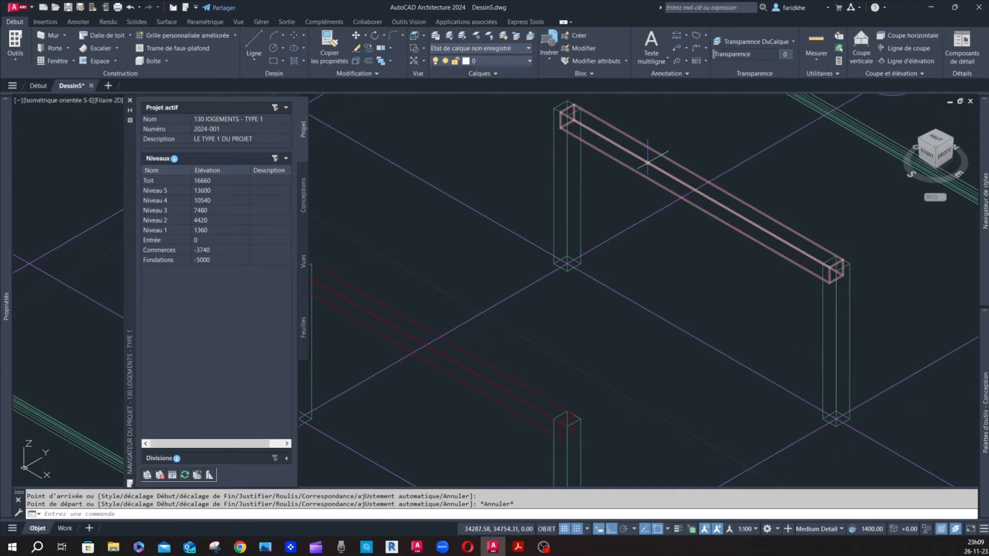
pyautogui.click(107, 101)
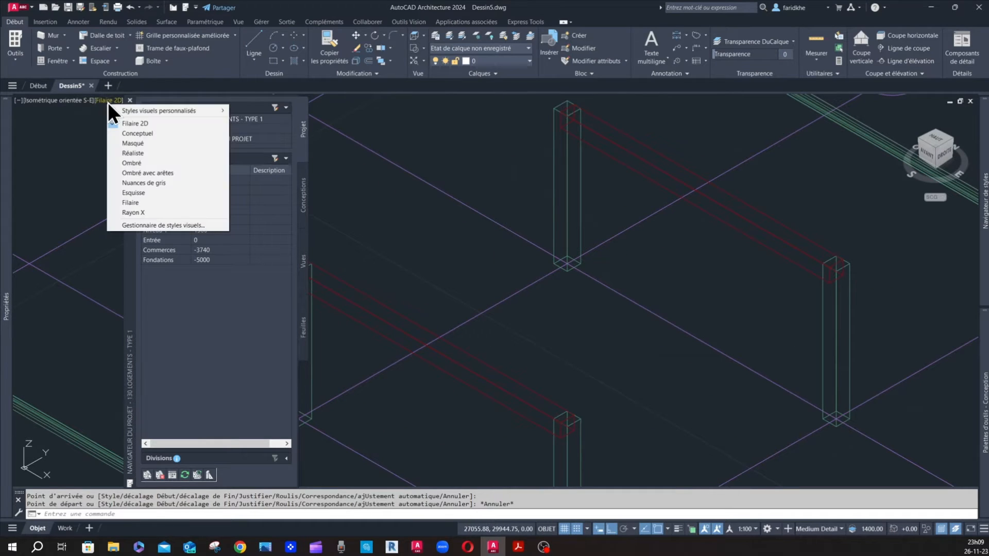
pyautogui.click(127, 134)
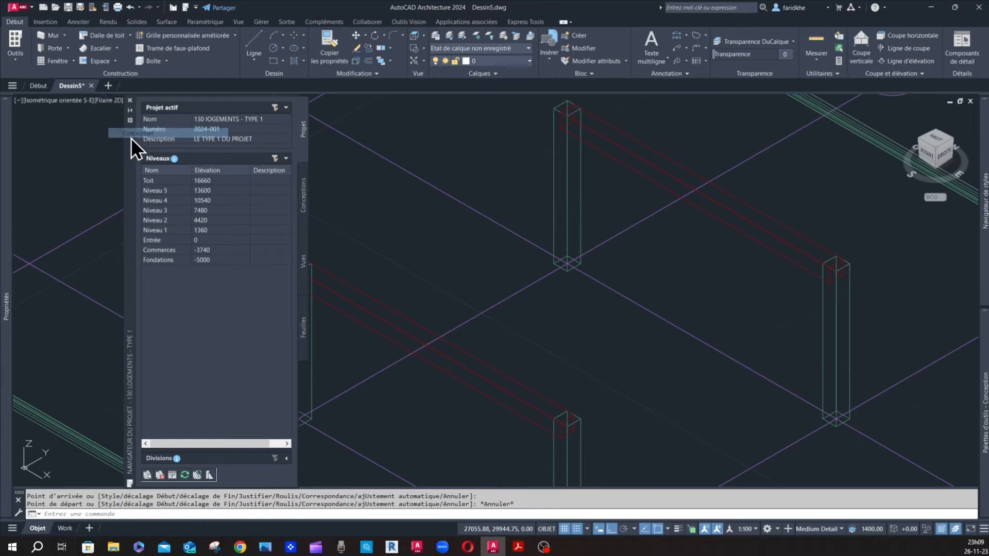
pyautogui.scroll(-4, 530, 214)
pyautogui.scroll(6, 466, 230)
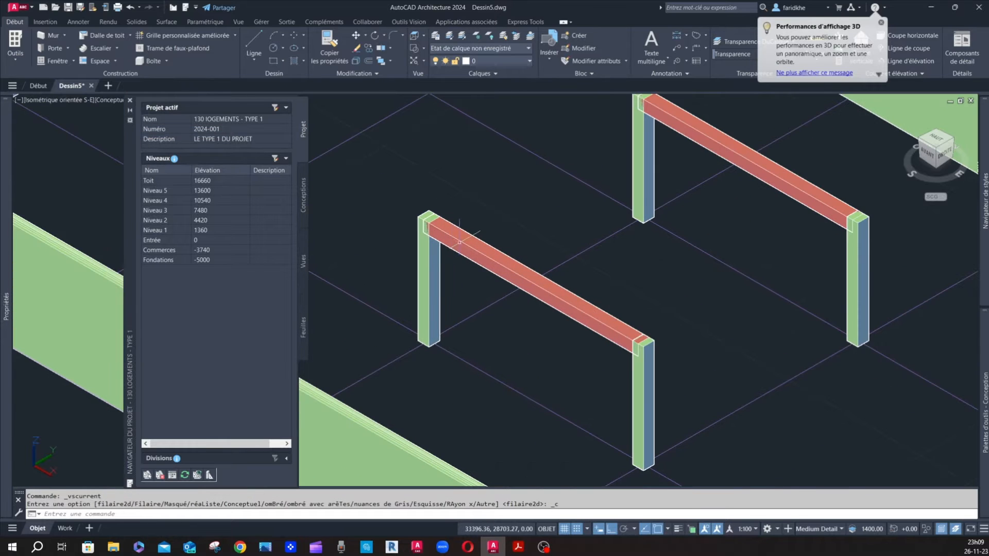
# Check the beam on axis B and examine the S-Poutre layer's colour and lineweight in the layer manager.
pyautogui.click(462, 240)
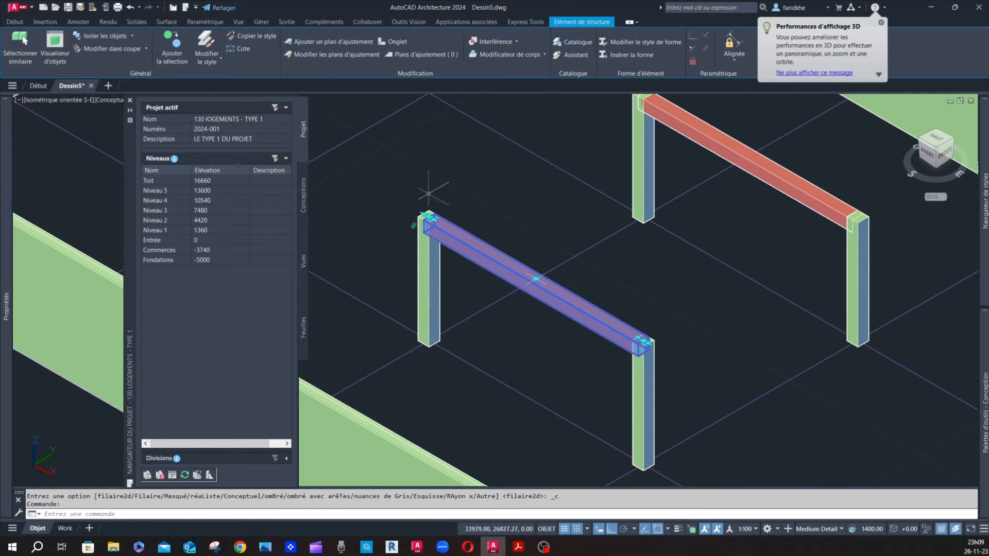
pyautogui.press('Escape')
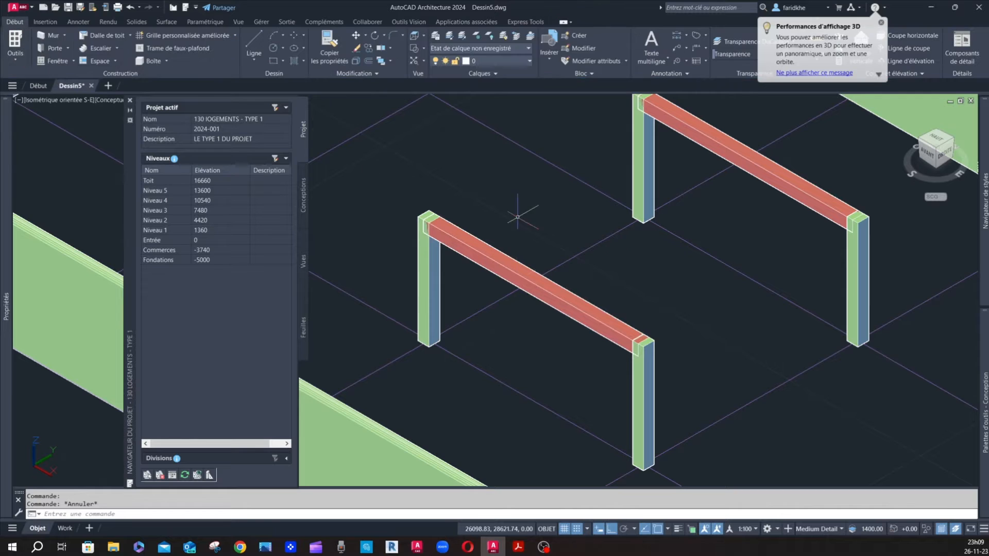
pyautogui.press('Escape')
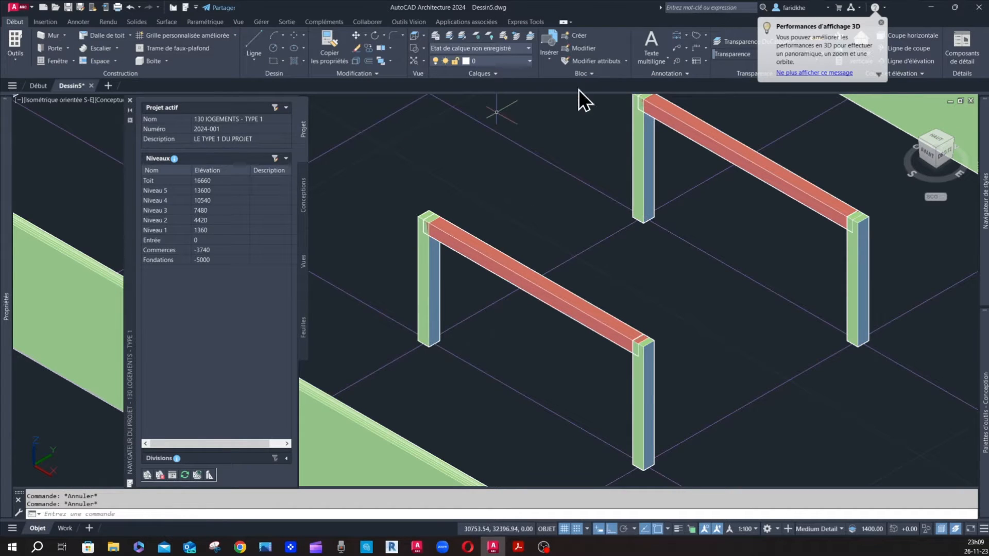
pyautogui.click(435, 35)
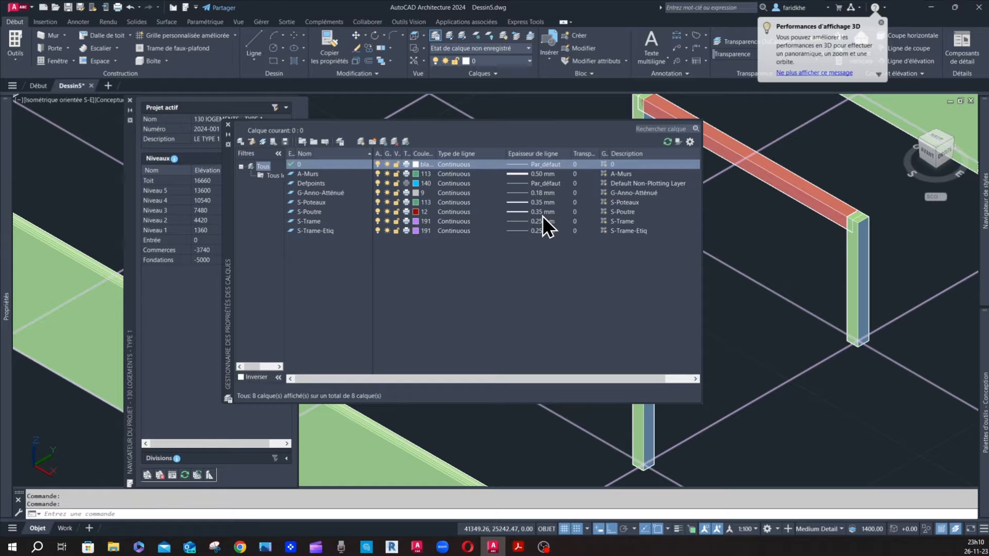
pyautogui.click(229, 125)
# Examine the perimeter walls, columns and beams of the whole model in the isometric view.
pyautogui.scroll(-3, 605, 242)
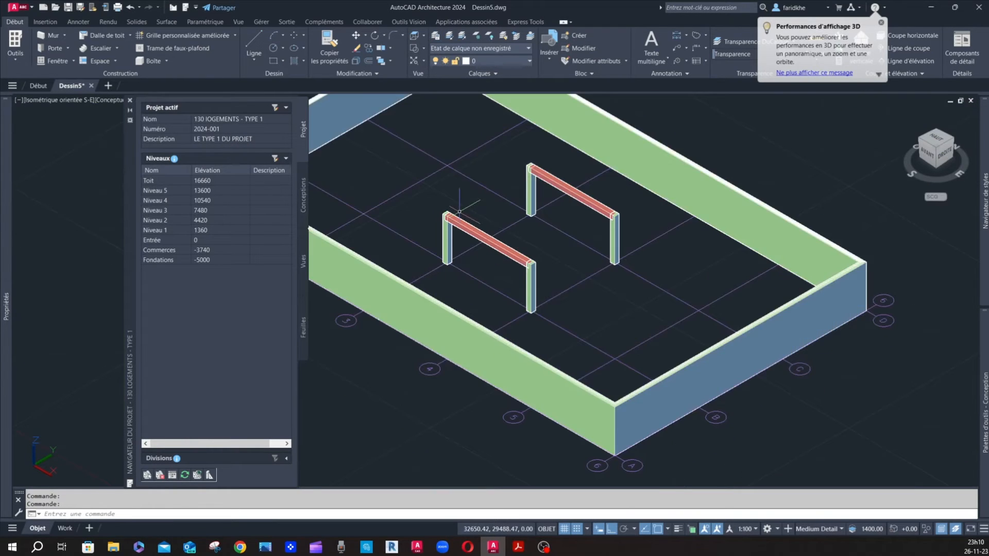
pyautogui.scroll(-2, 604, 242)
pyautogui.scroll(1, 605, 242)
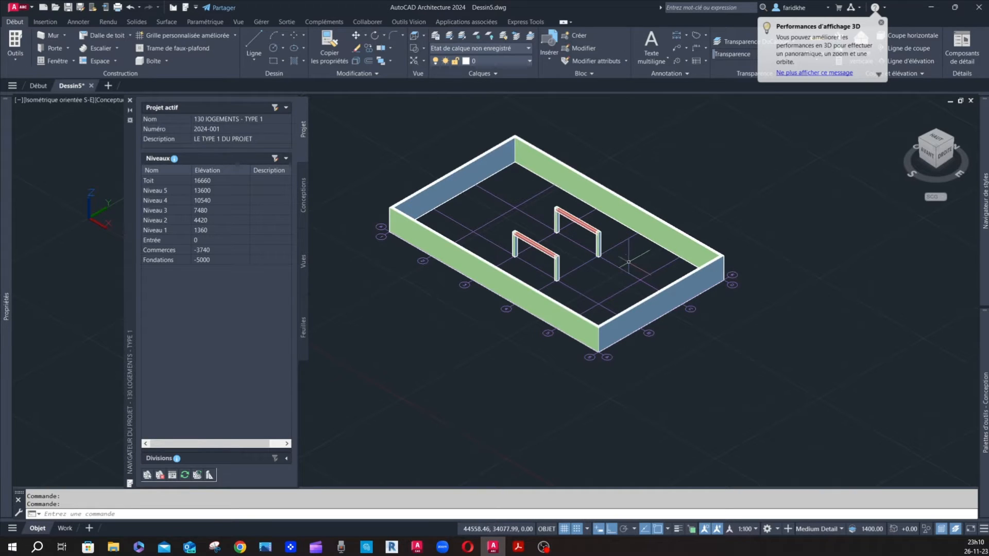
pyautogui.scroll(-3, 598, 250)
pyautogui.scroll(6, 573, 259)
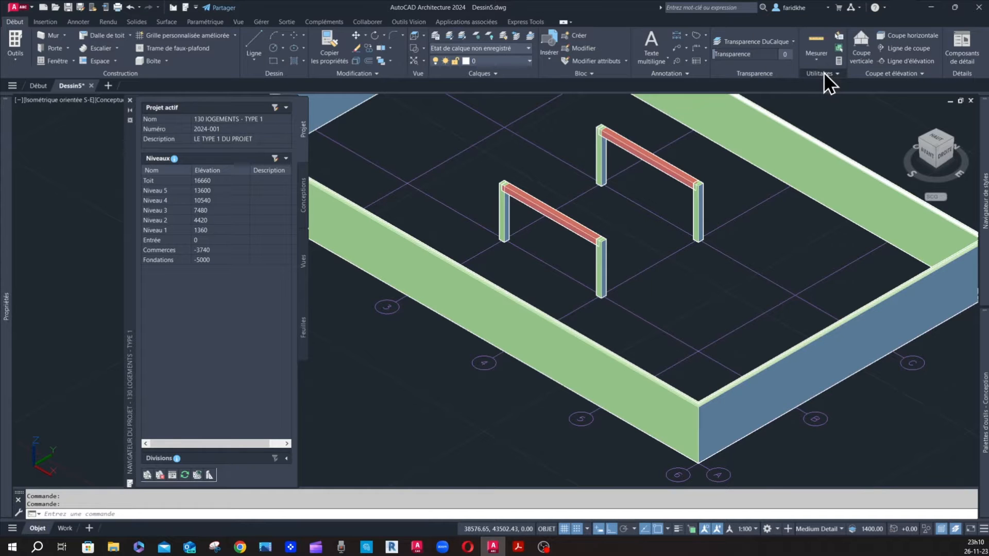
pyautogui.scroll(-5, 507, 222)
pyautogui.scroll(3, 518, 234)
pyautogui.scroll(-3, 510, 242)
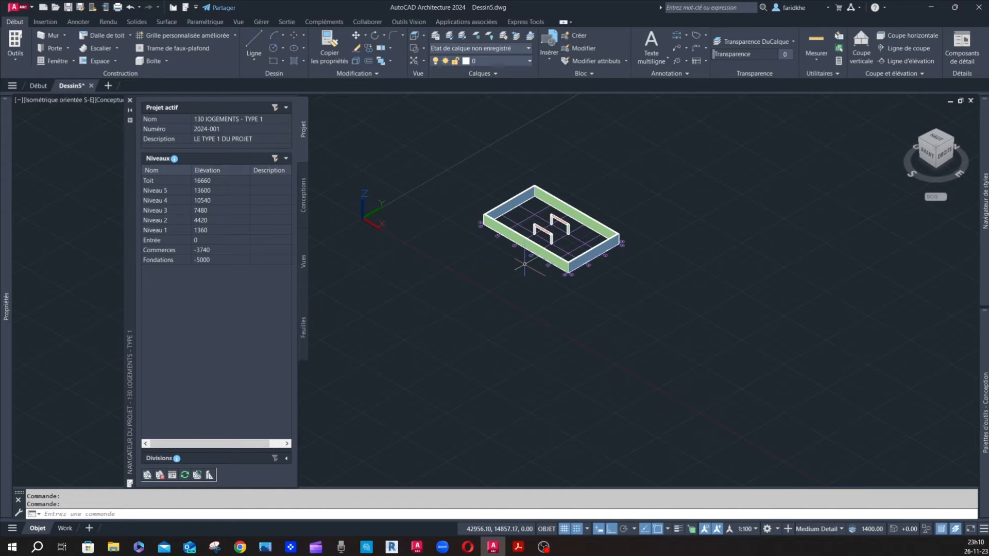
pyautogui.scroll(2, 597, 236)
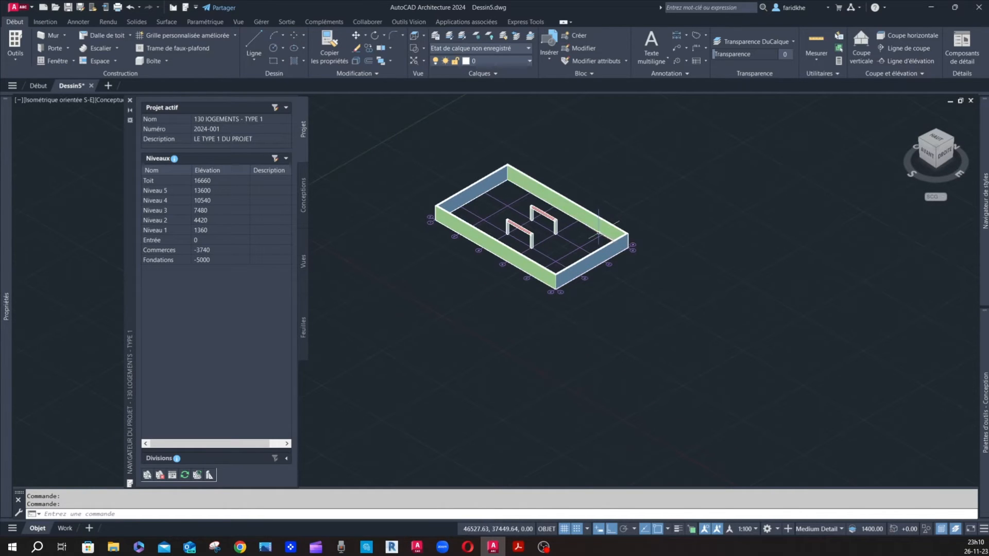
# Return the model to the top view and inspect the perimeter walls against the column grid.
pyautogui.click(938, 144)
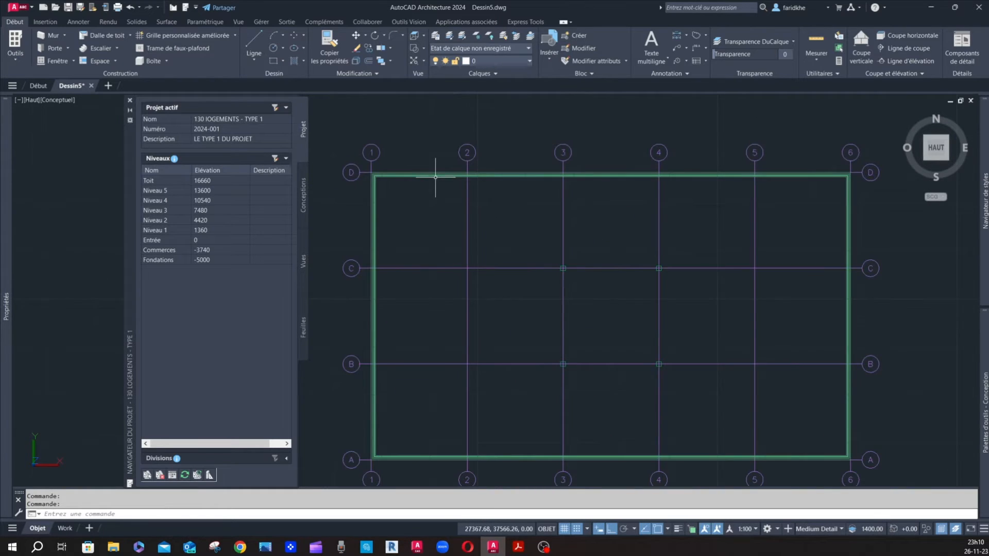
pyautogui.scroll(3, 435, 177)
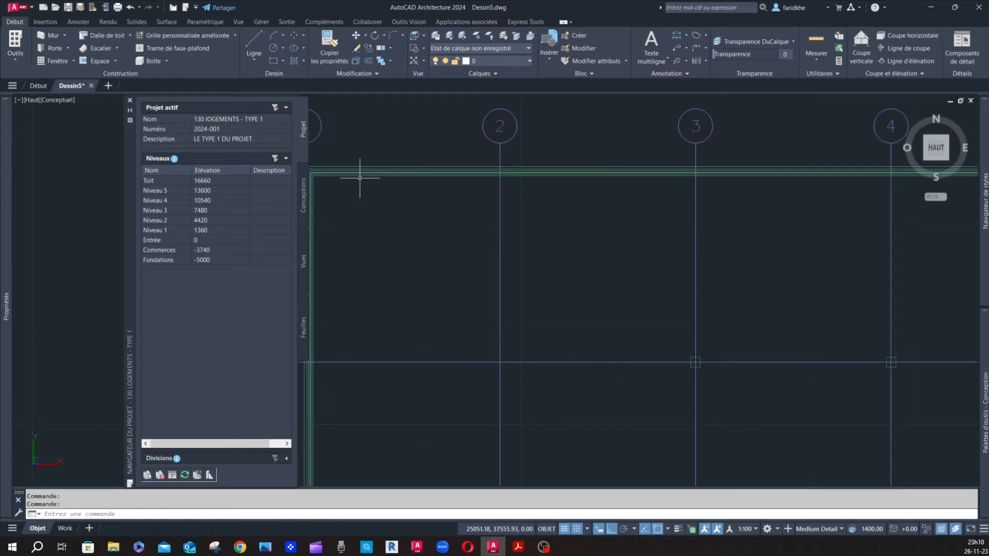
pyautogui.scroll(-3, 360, 178)
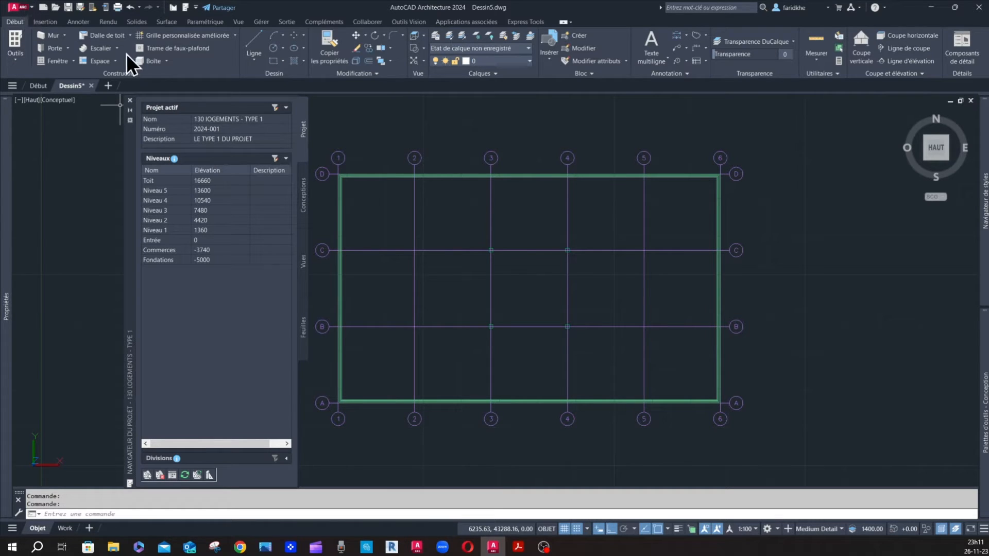
# Close the Dessin5.dwg drawing without saving its changes.
pyautogui.click(91, 85)
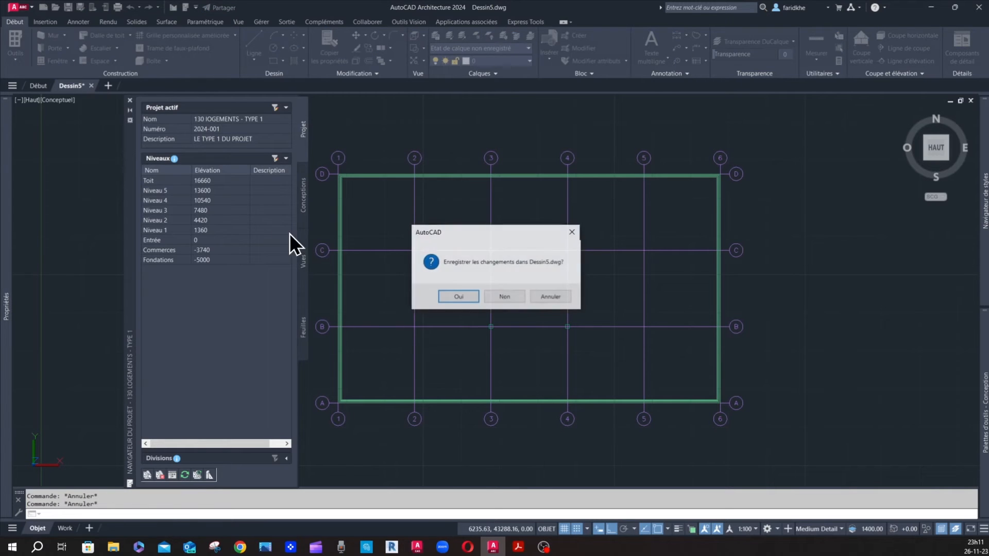
pyautogui.click(507, 296)
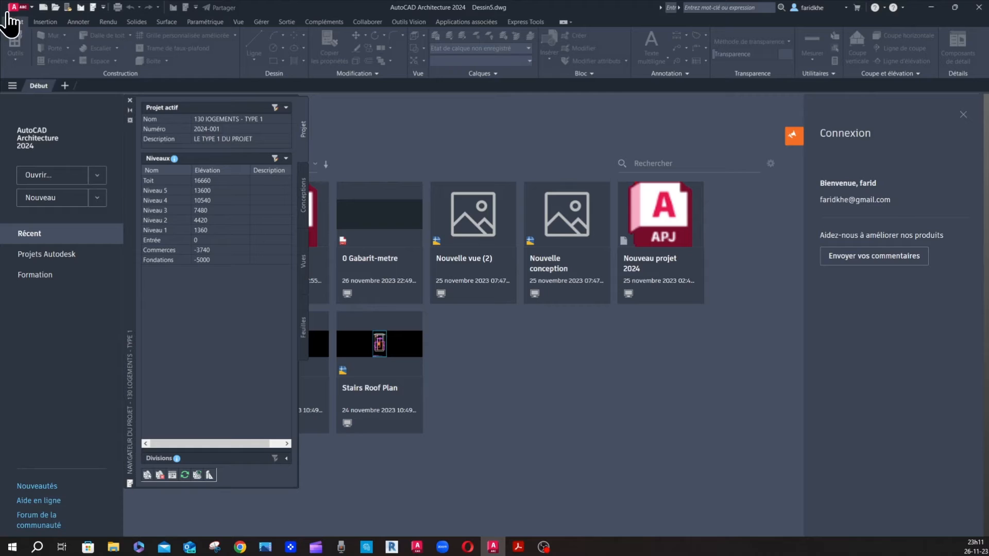
# Open the drawing template Aec Model (Metric Ctb).dwt from the Template folder.
pyautogui.click(18, 8)
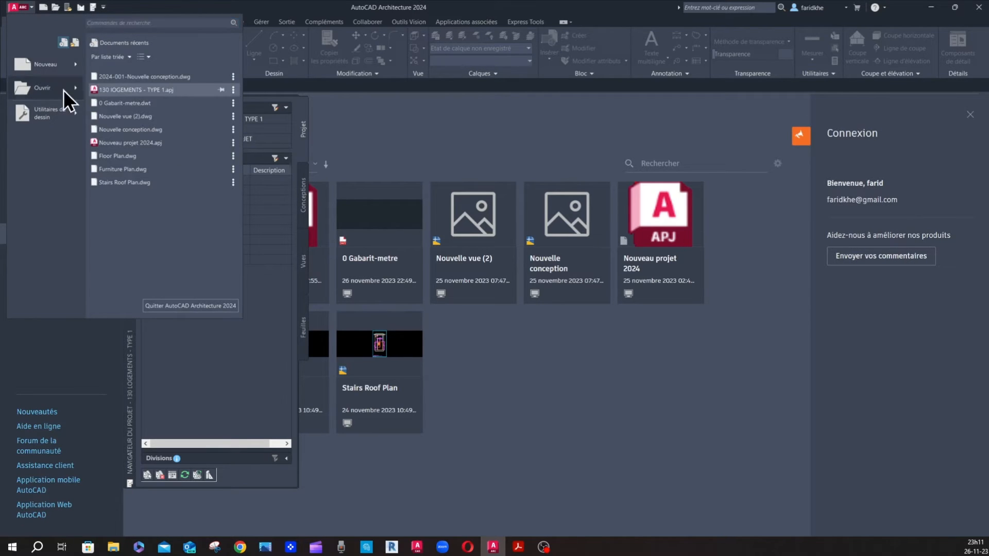
pyautogui.moveTo(45, 95)
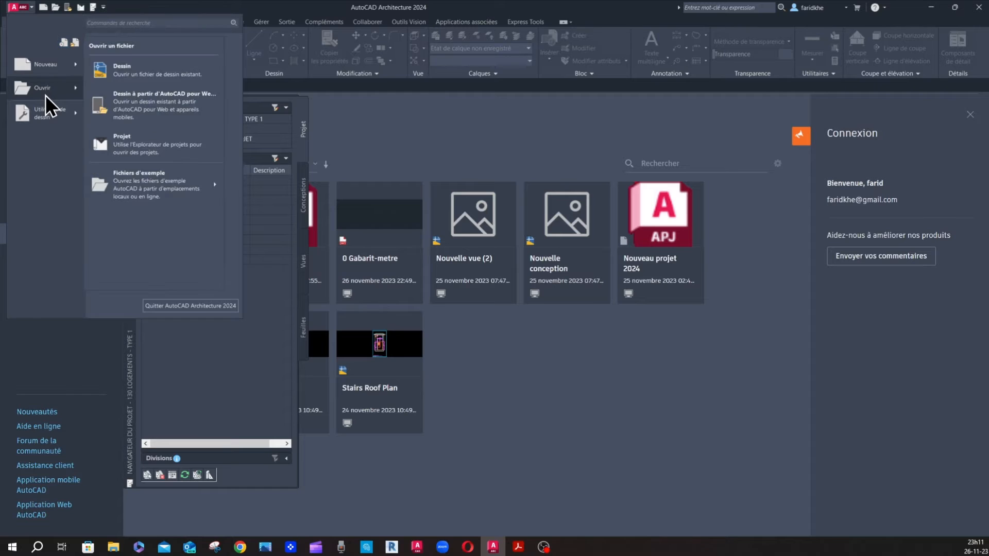
pyautogui.click(171, 71)
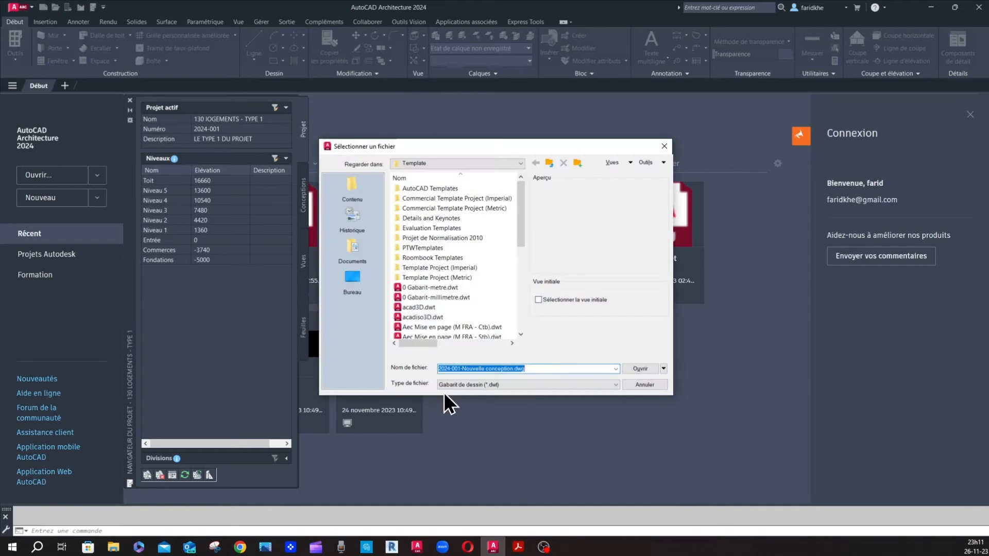
pyautogui.click(490, 386)
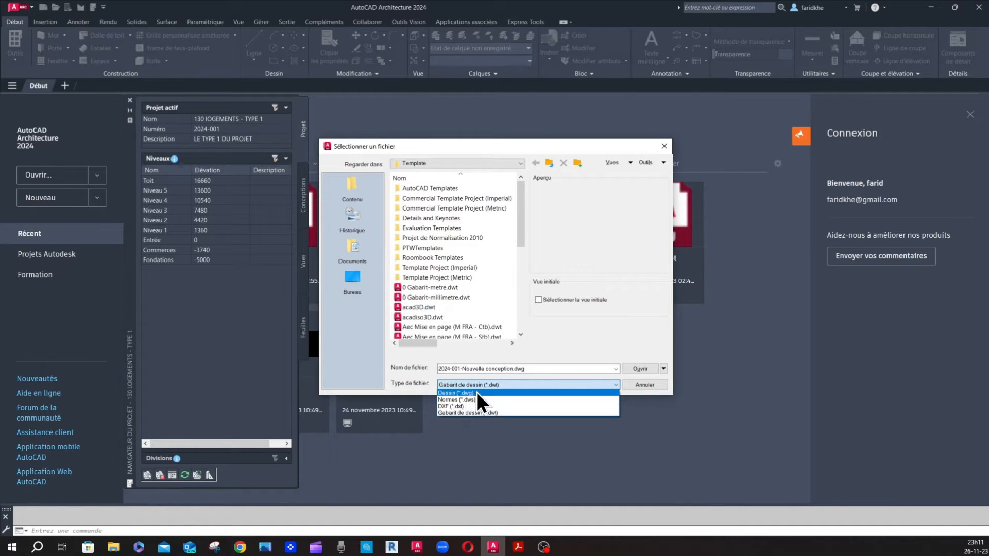
pyautogui.click(468, 394)
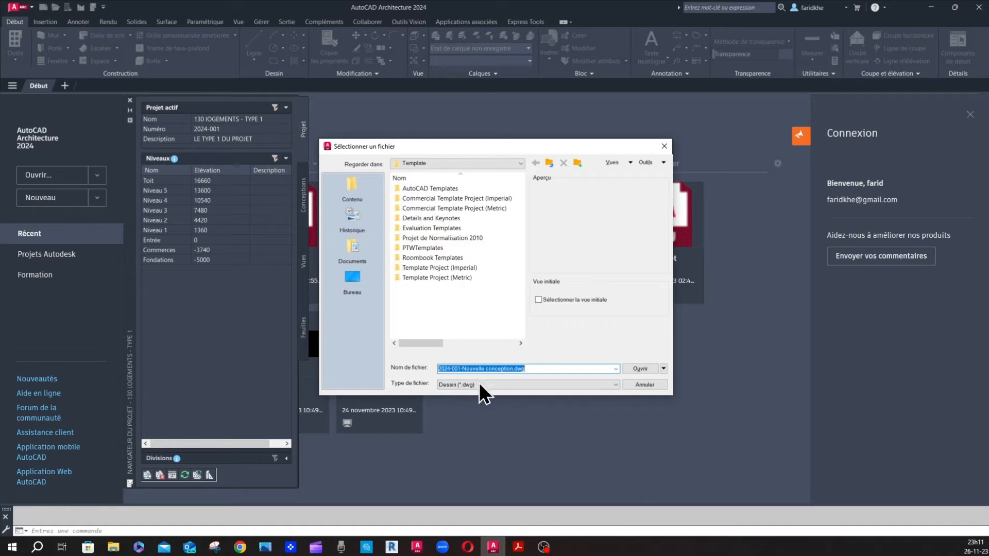
pyautogui.click(471, 384)
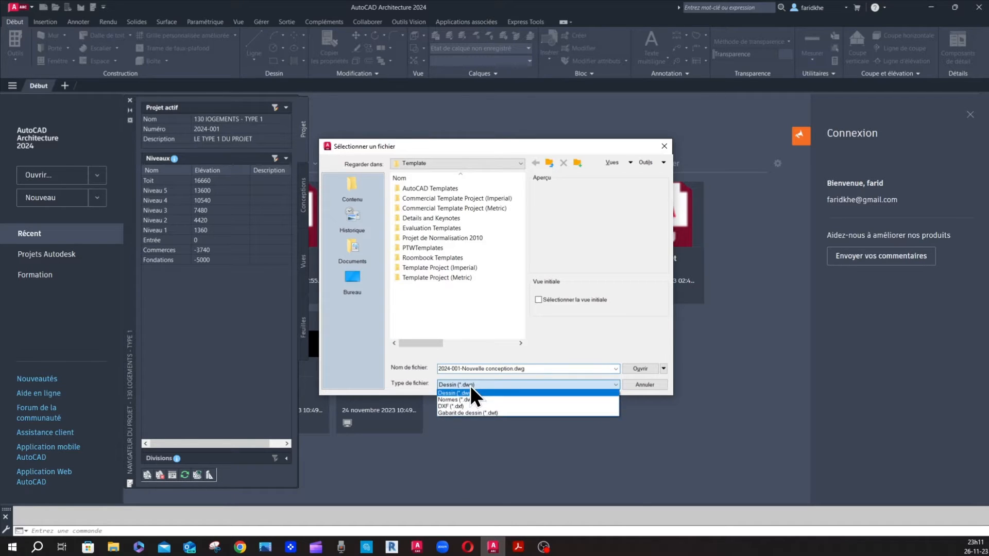
pyautogui.click(474, 416)
pyautogui.scroll(-4, 441, 314)
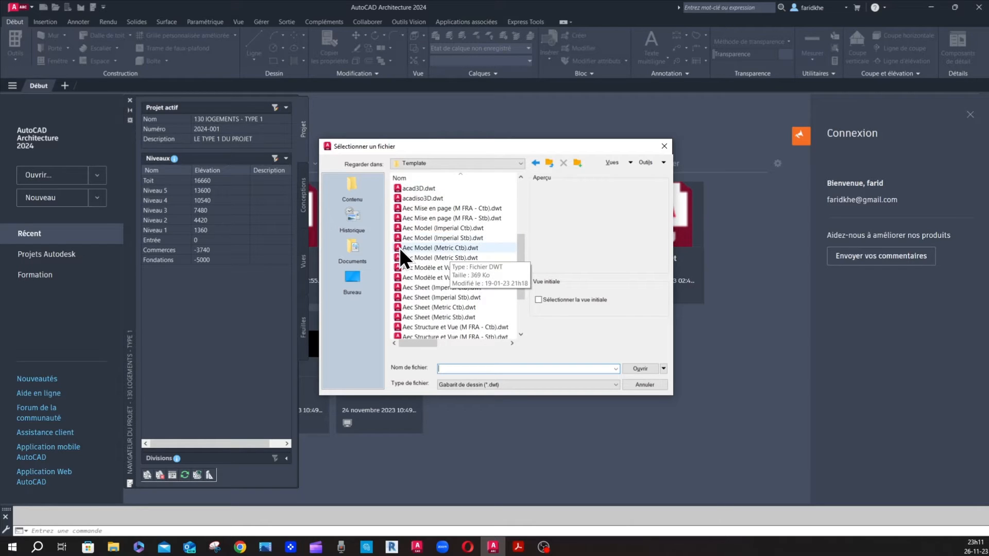
pyautogui.click(456, 248)
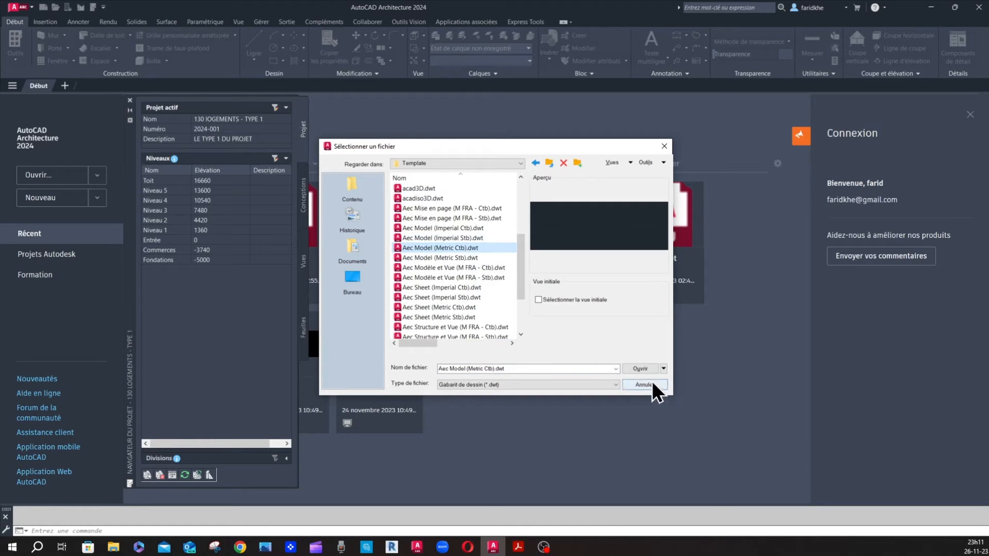
pyautogui.click(633, 367)
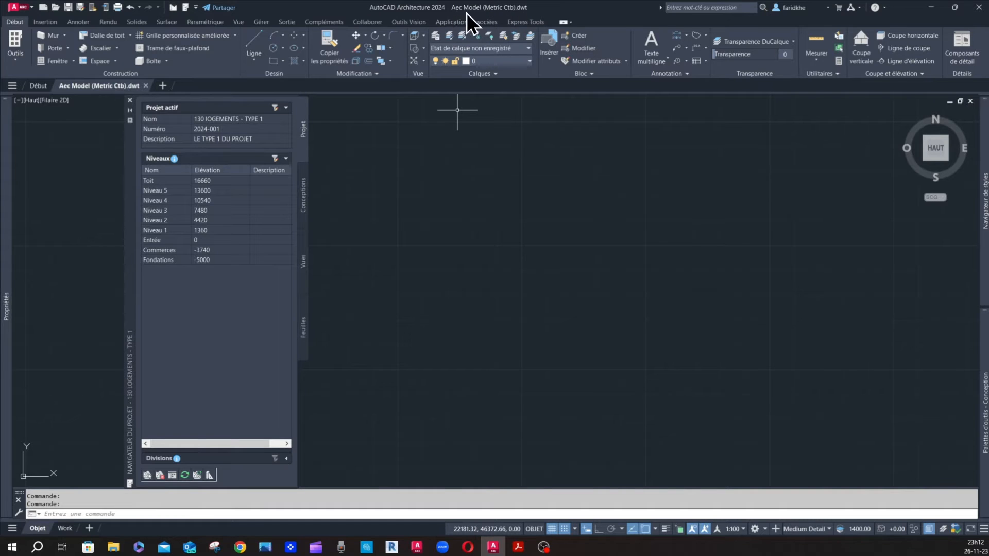
# Save a copy of the template in the Template folder as 0-Aec Model (Metric Ctb).dwt.
pyautogui.click(21, 8)
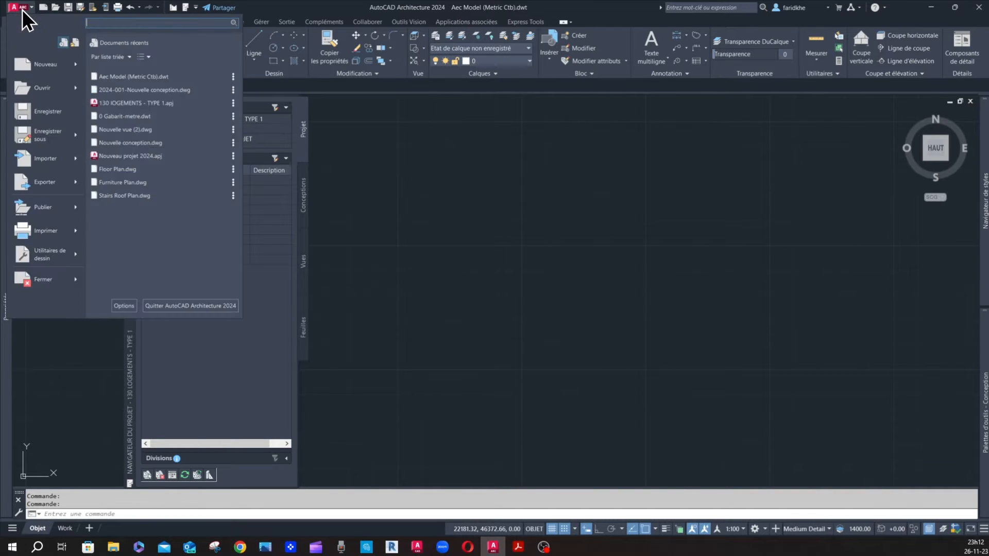
pyautogui.click(42, 134)
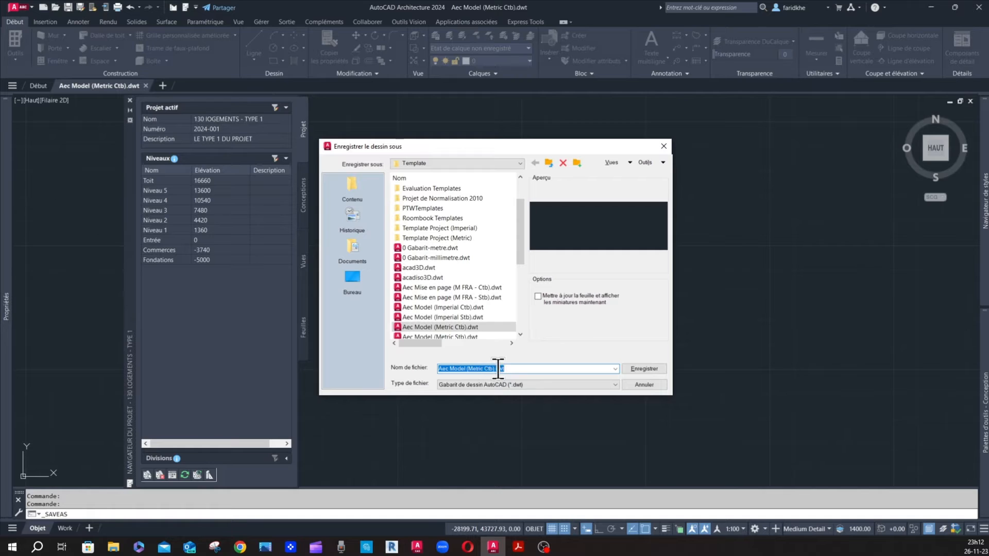
pyautogui.click(439, 369)
pyautogui.write('00')
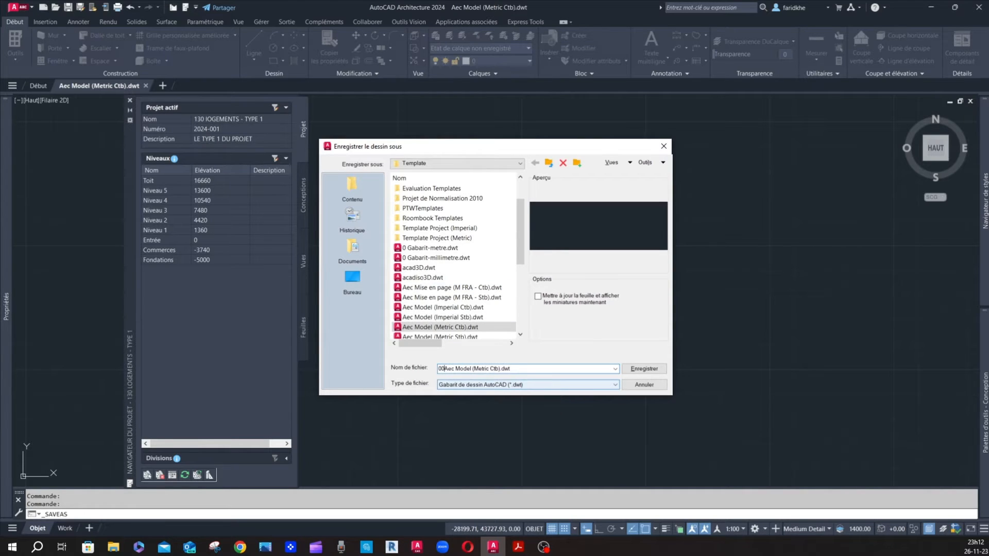
pyautogui.write('-')
pyautogui.press('BackSpace')
pyautogui.press('BackSpace')
pyautogui.write('-')
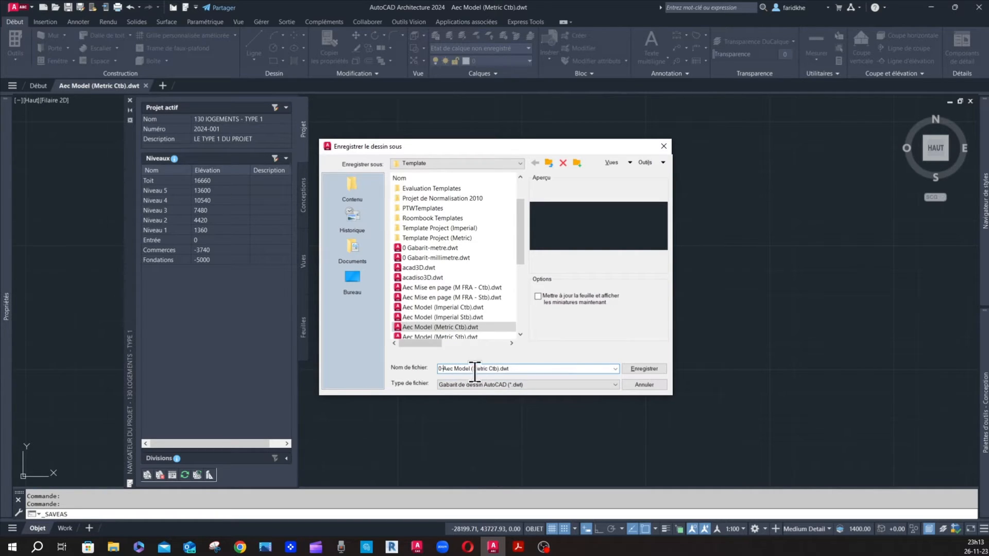
pyautogui.click(650, 369)
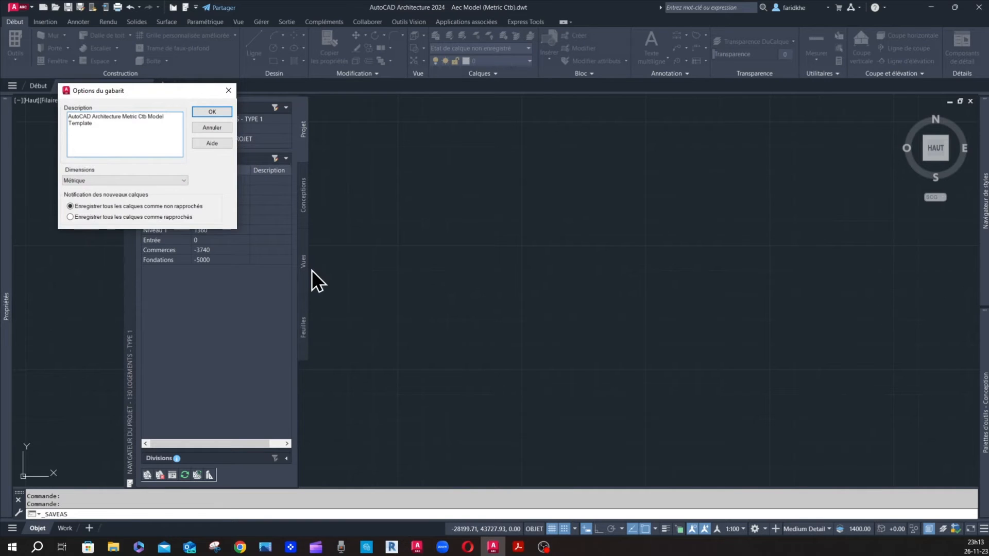
# Add "Modele entreprise-" before the existing template description and accept the template options with metric dimensions.
pyautogui.write('Modele entrep')
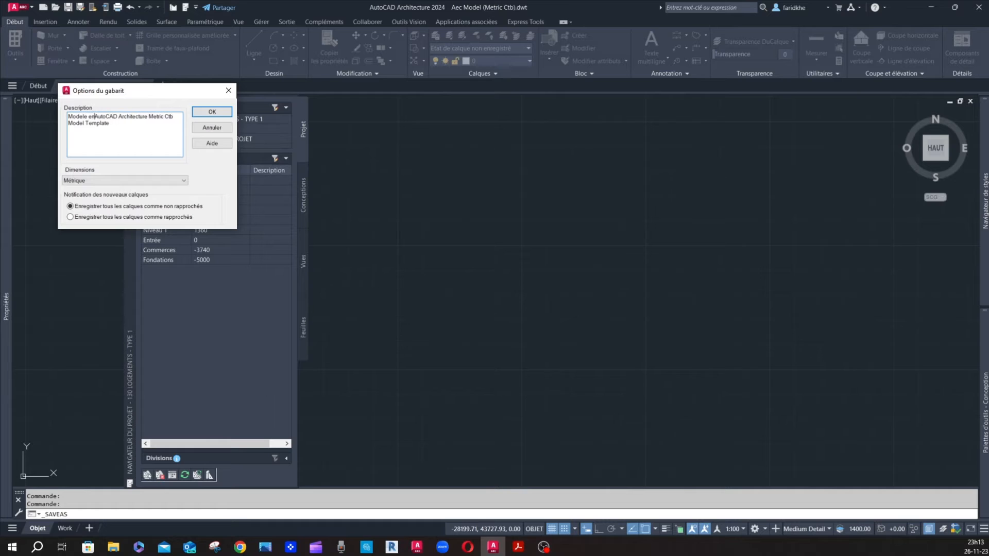
pyautogui.write('rise')
pyautogui.click(112, 181)
pyautogui.click(113, 181)
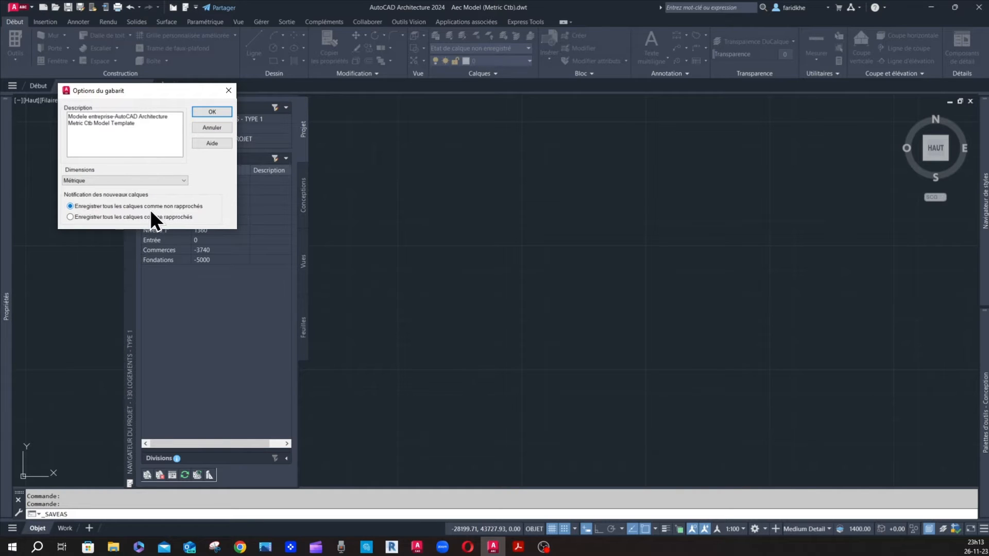
pyautogui.click(212, 112)
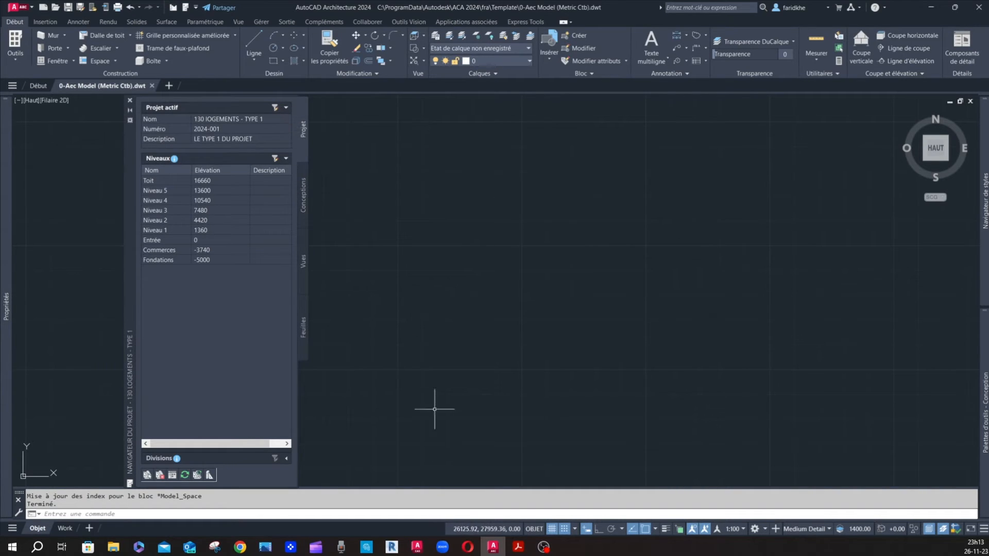
# Turn off the grid display and grid snap, and turn on ortho mode.
pyautogui.click(553, 530)
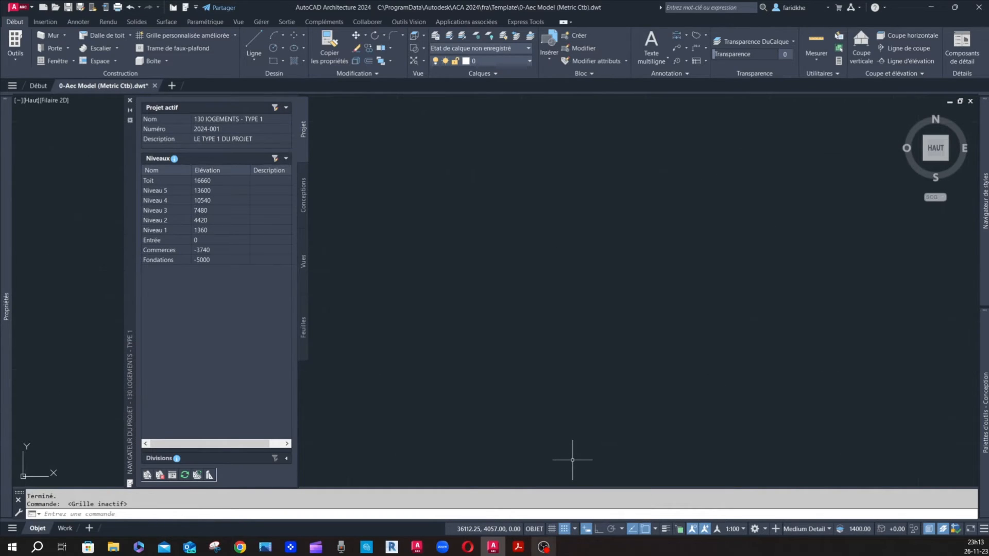
pyautogui.click(566, 530)
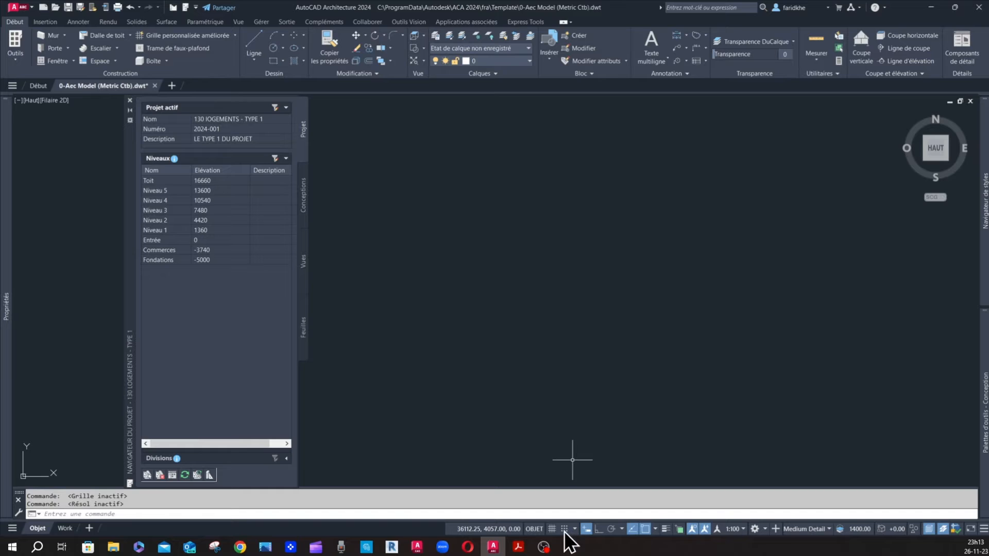
pyautogui.click(598, 529)
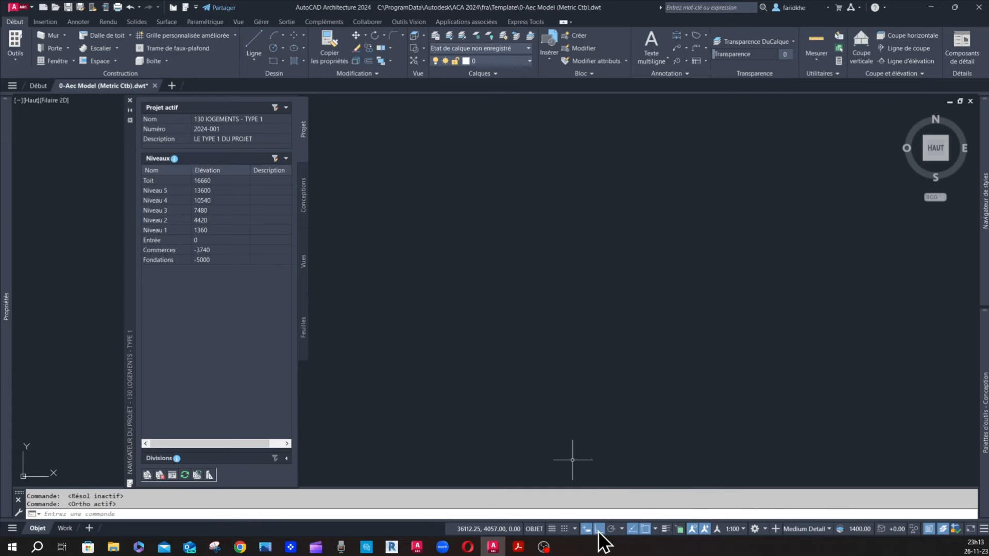
# Review the enabled object snap modes and the list of available display configurations.
pyautogui.click(656, 530)
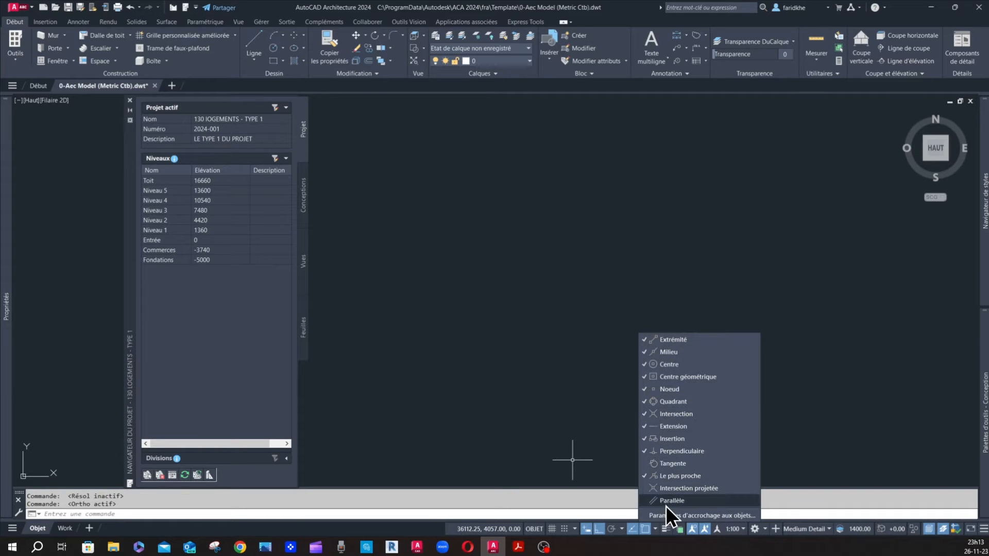
pyautogui.click(591, 16)
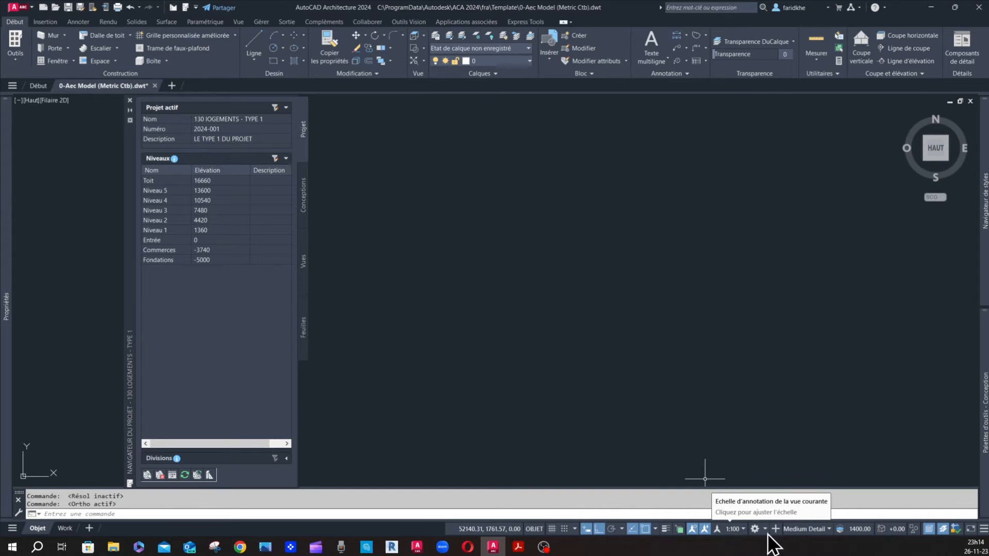
pyautogui.click(827, 529)
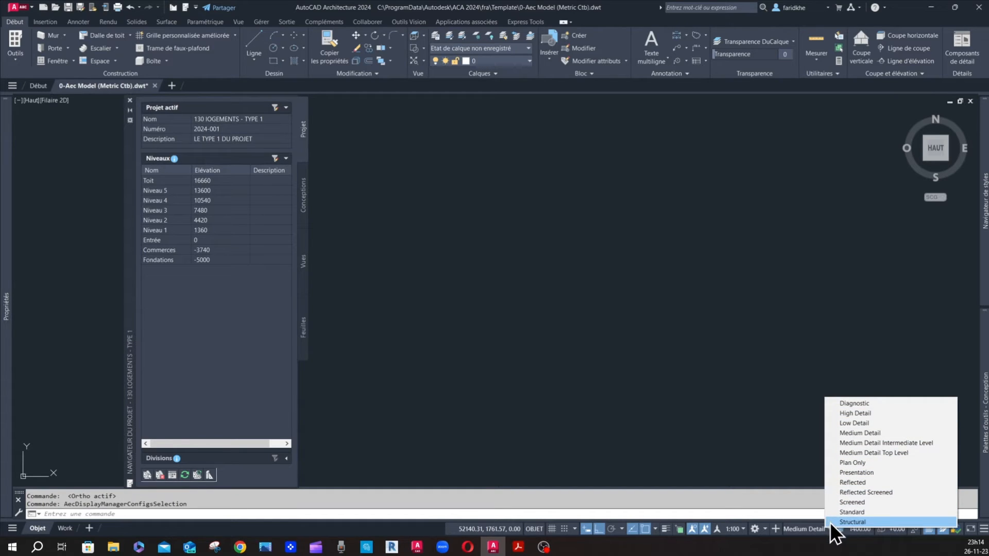
pyautogui.click(705, 479)
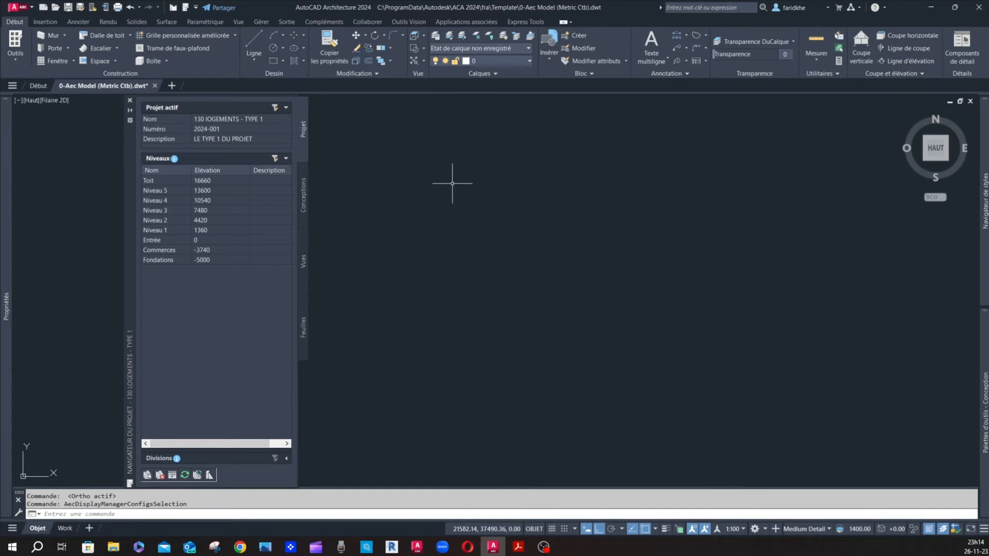
# Change the font of the Annotative text style to Stylus BT and apply it.
pyautogui.write('s')
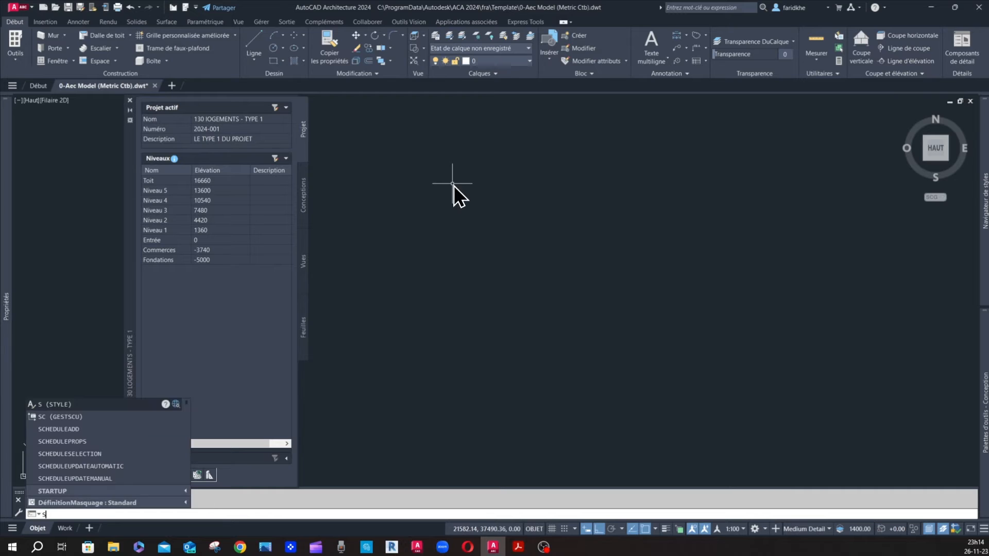
pyautogui.press('Return')
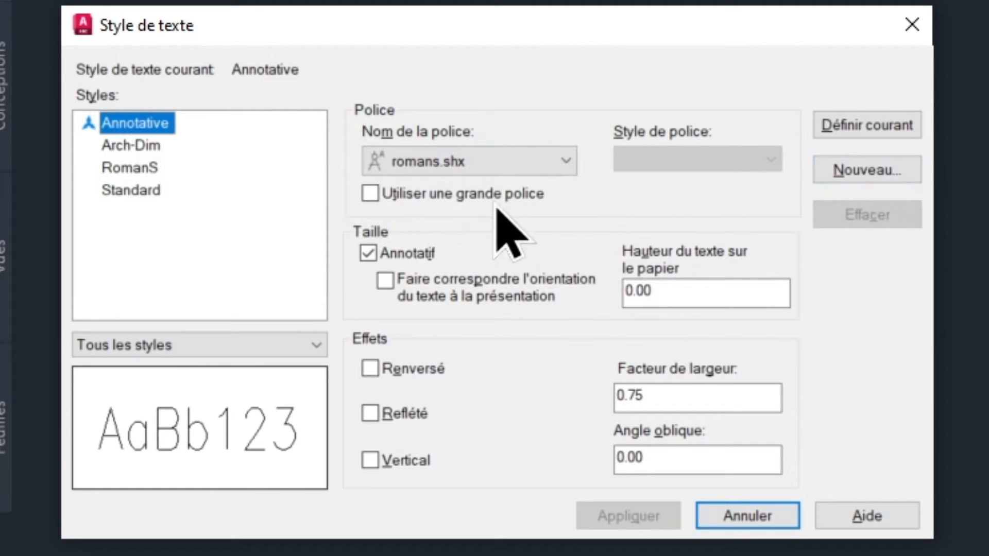
pyautogui.click(546, 169)
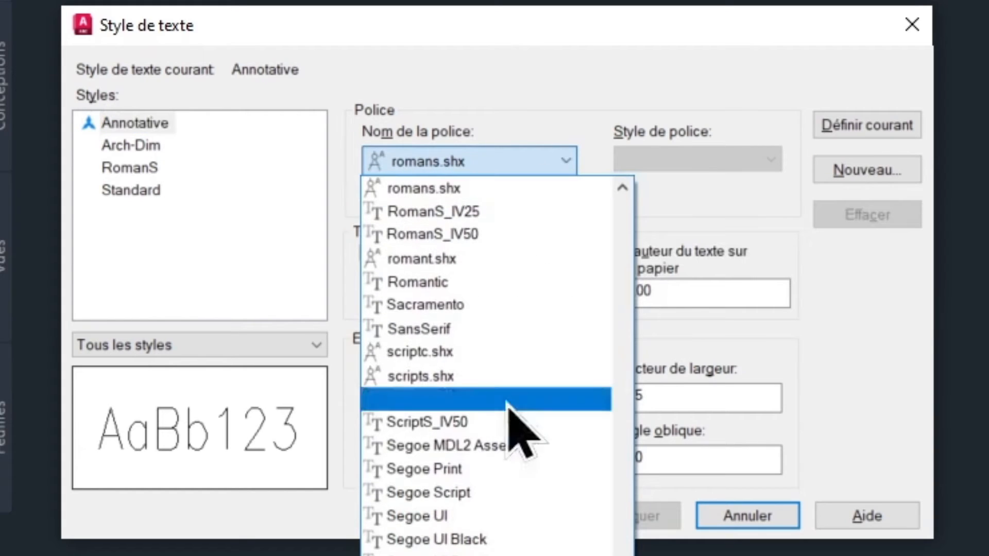
pyautogui.scroll(5, 484, 541)
pyautogui.scroll(-6, 484, 541)
pyautogui.scroll(-3, 484, 541)
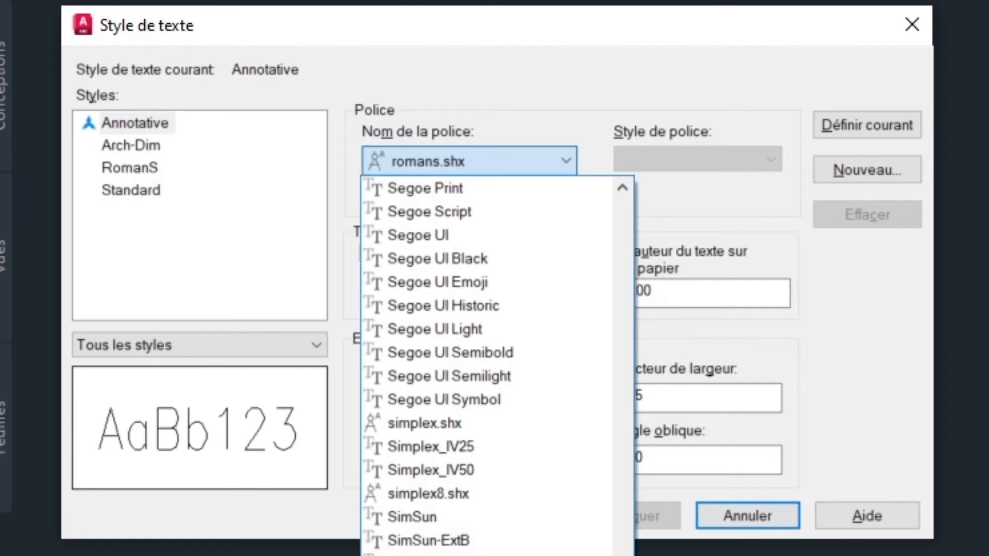
pyautogui.click(485, 553)
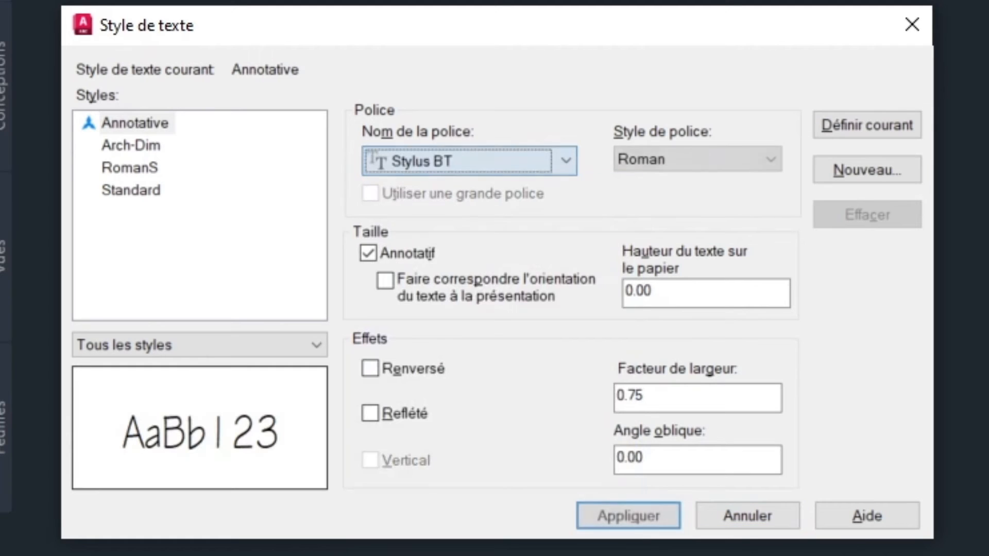
pyautogui.click(634, 516)
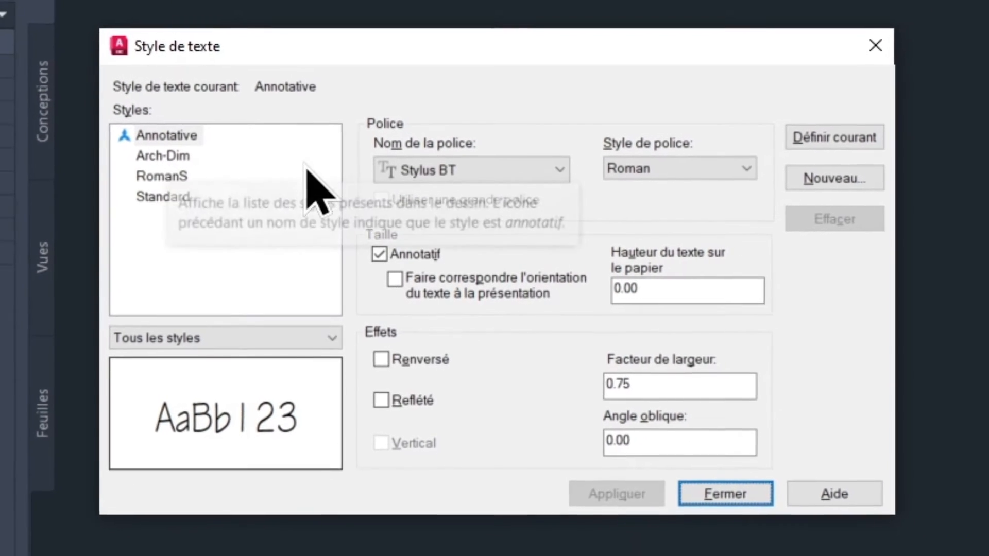
# Make the Annotative text style current and finish editing the text styles.
pyautogui.click(201, 151)
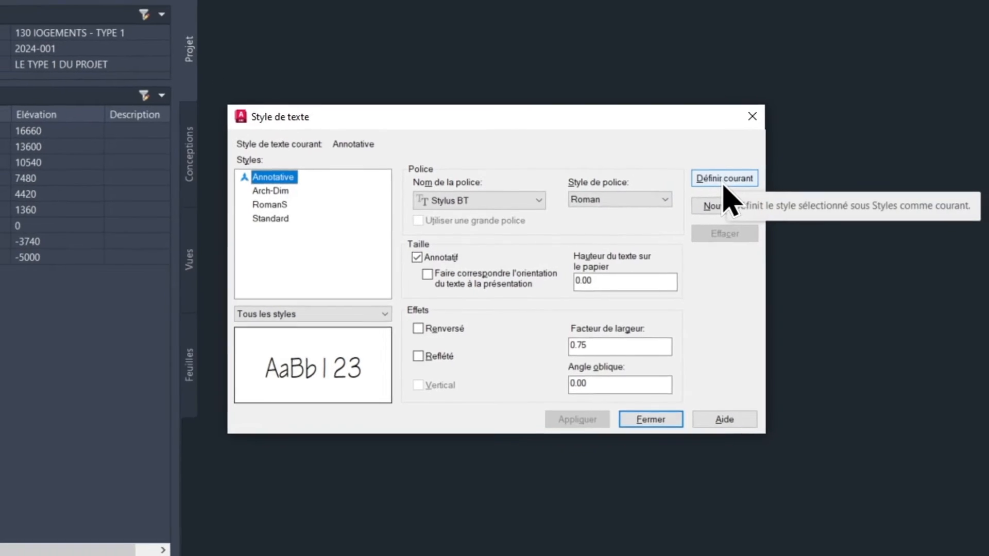
pyautogui.click(738, 176)
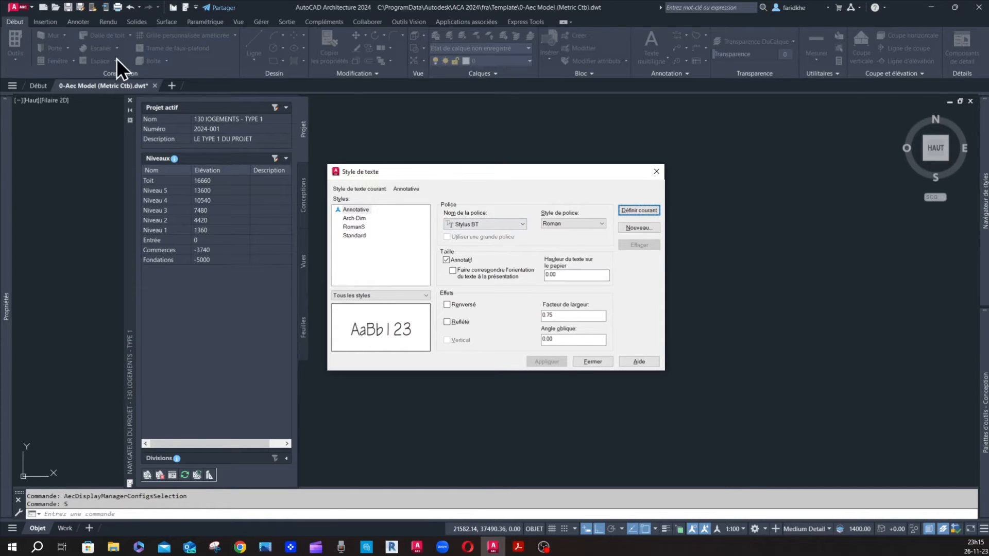
pyautogui.click(594, 362)
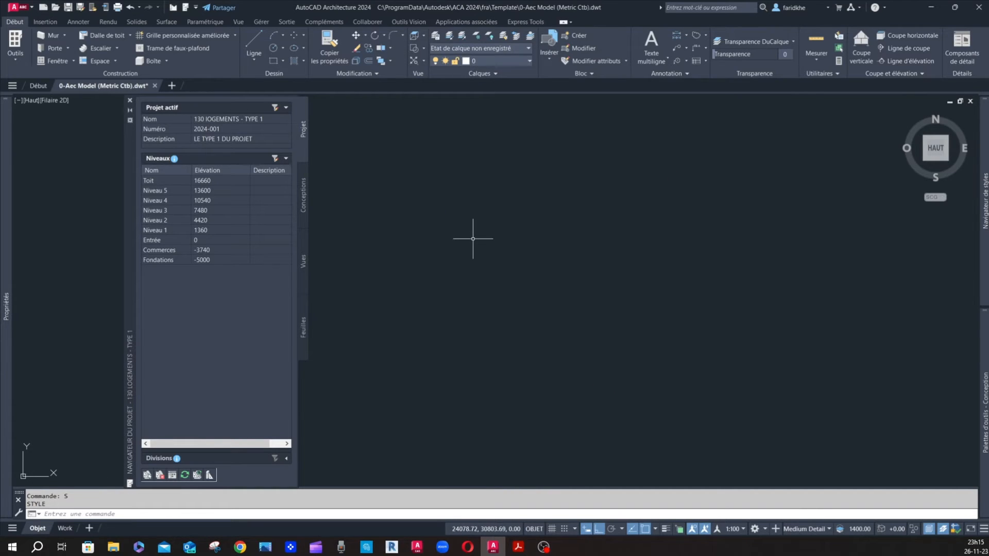
# Try a text height of 5 in a new multiline text, undo it and leave the text editor without writing anything.
pyautogui.write('mt')
pyautogui.press('Return')
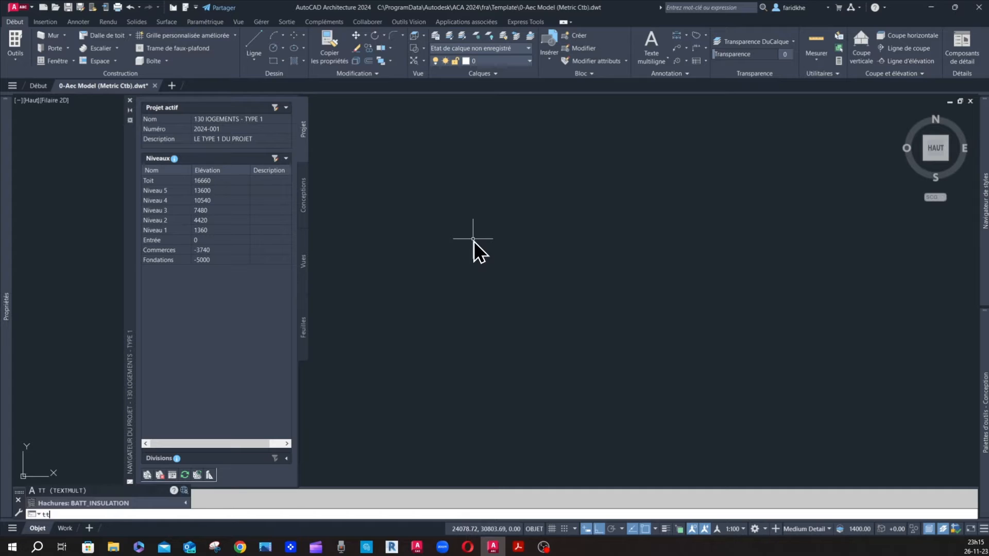
pyautogui.click(419, 209)
pyautogui.click(719, 284)
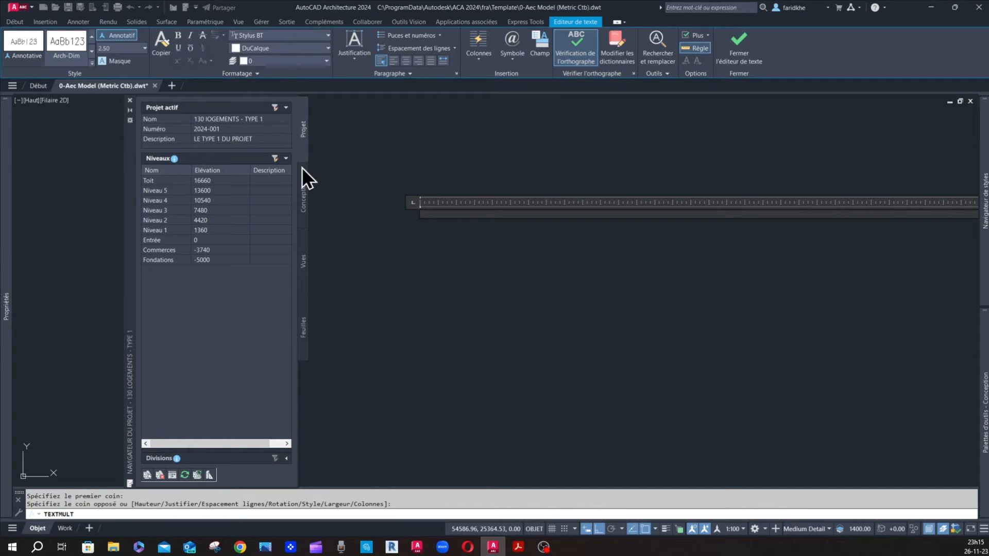
pyautogui.click(145, 51)
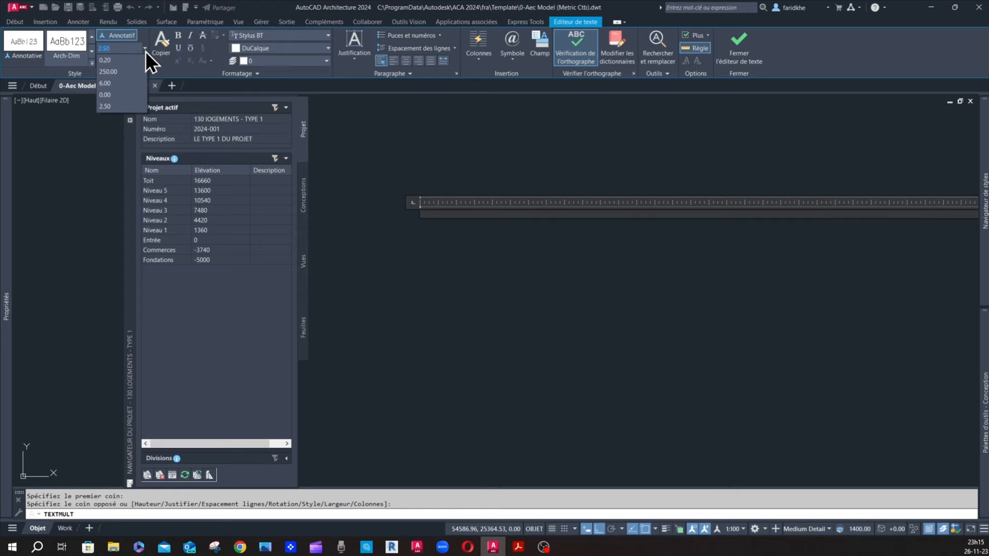
pyautogui.click(145, 51)
pyautogui.write('5')
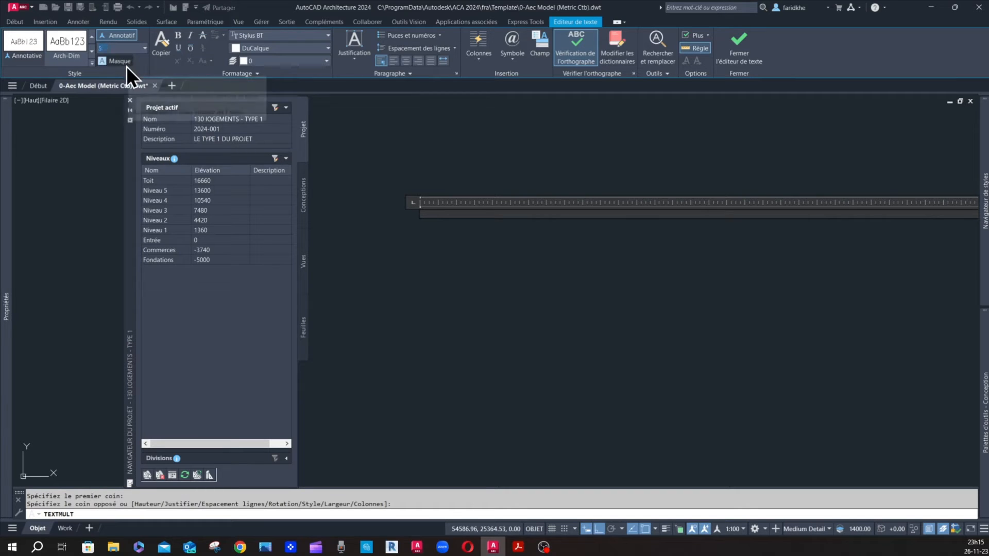
pyautogui.press('Return')
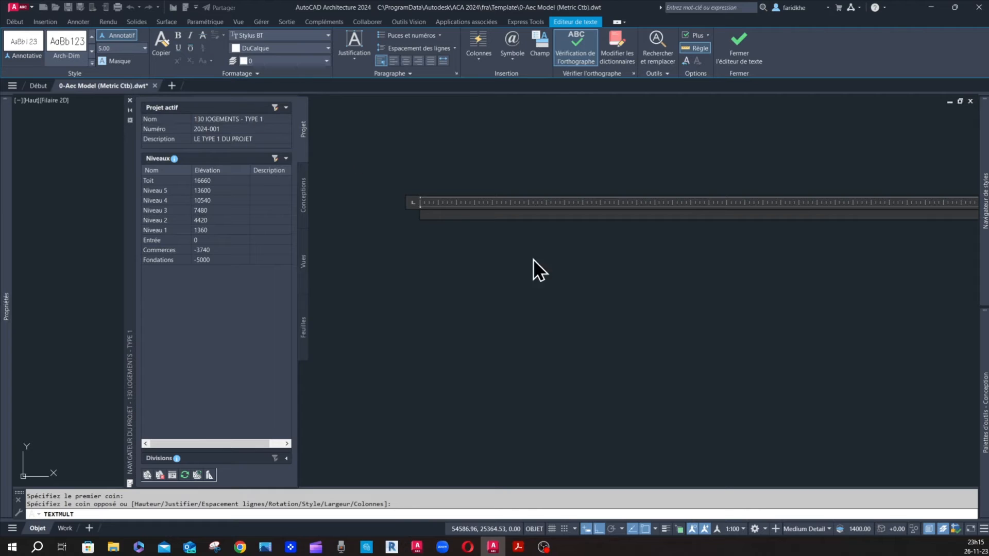
pyautogui.hotkey('ctrl', 'z')
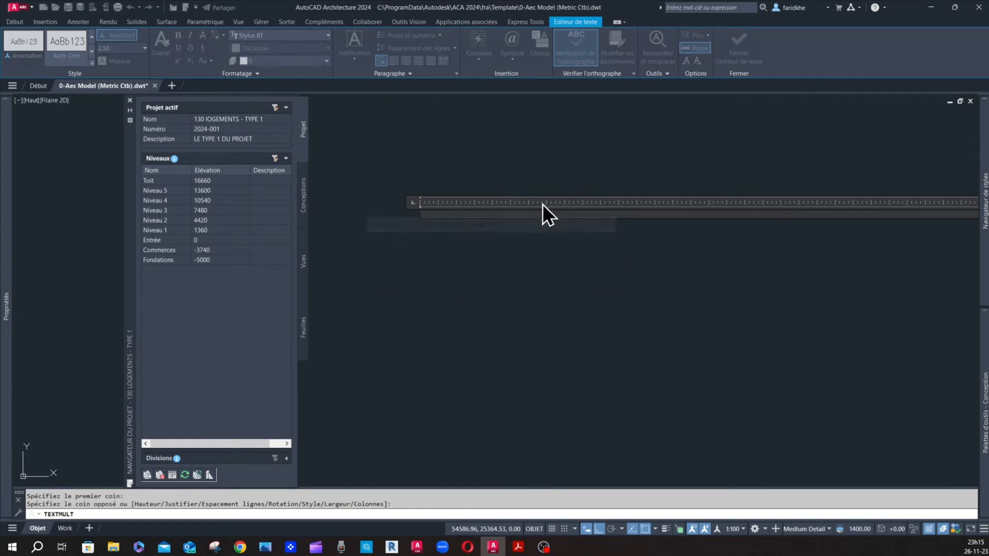
pyautogui.click(745, 47)
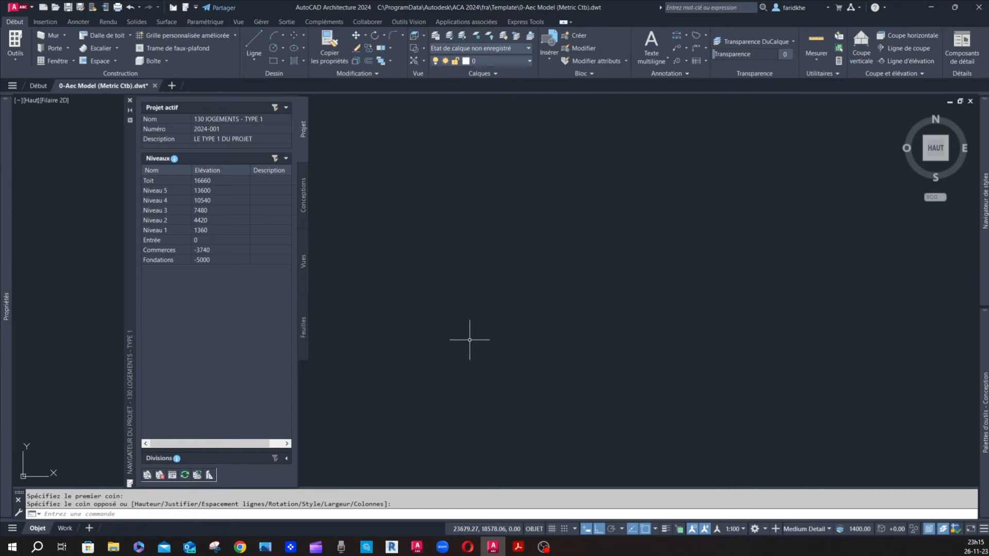
# Check and apply the unit settings in the drawing setup, and review the drawing's list of layers.
pyautogui.write('UI')
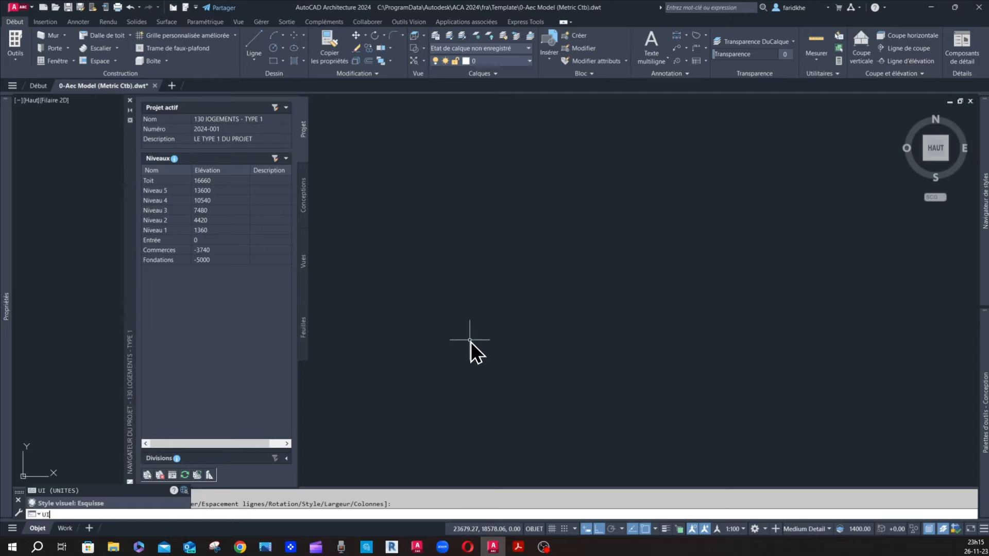
pyautogui.press('Return')
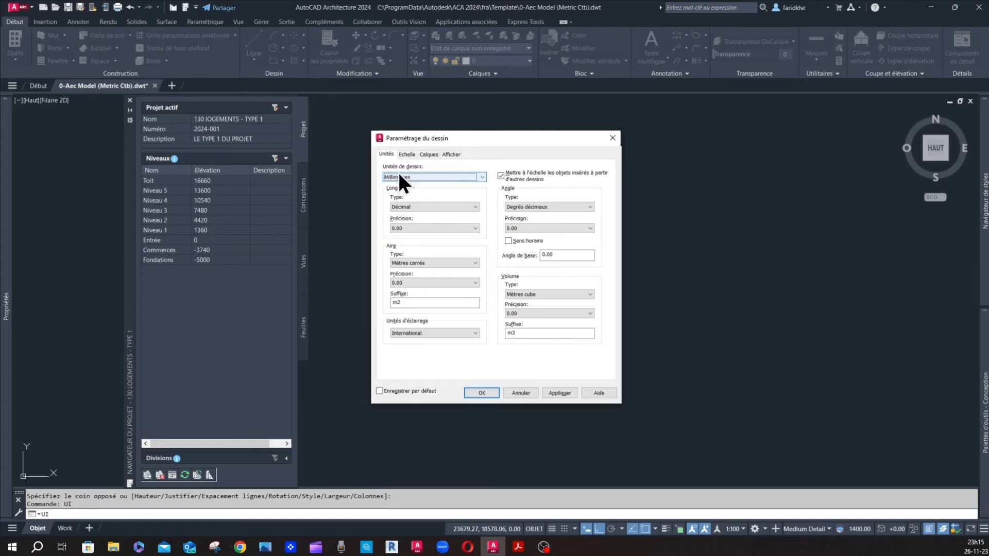
pyautogui.click(560, 393)
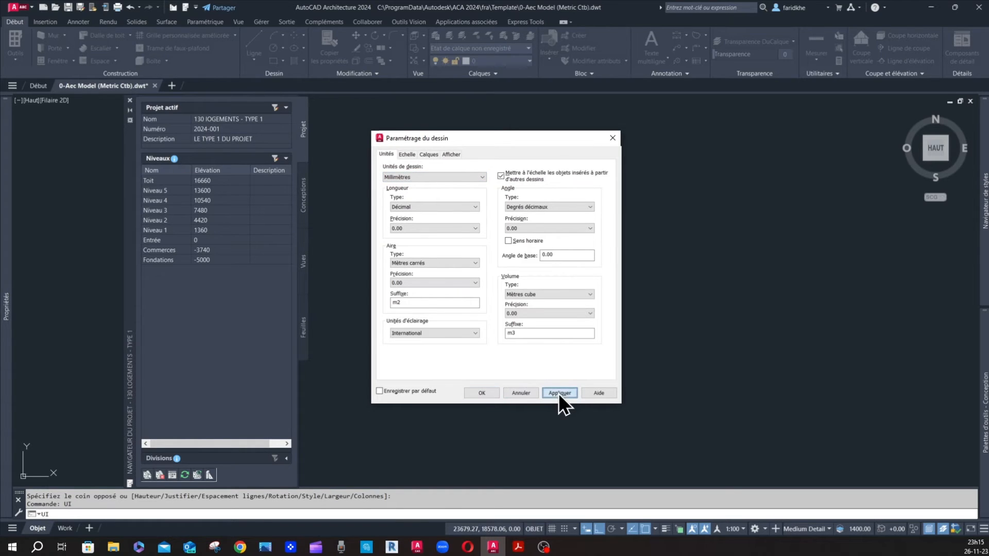
pyautogui.click(482, 393)
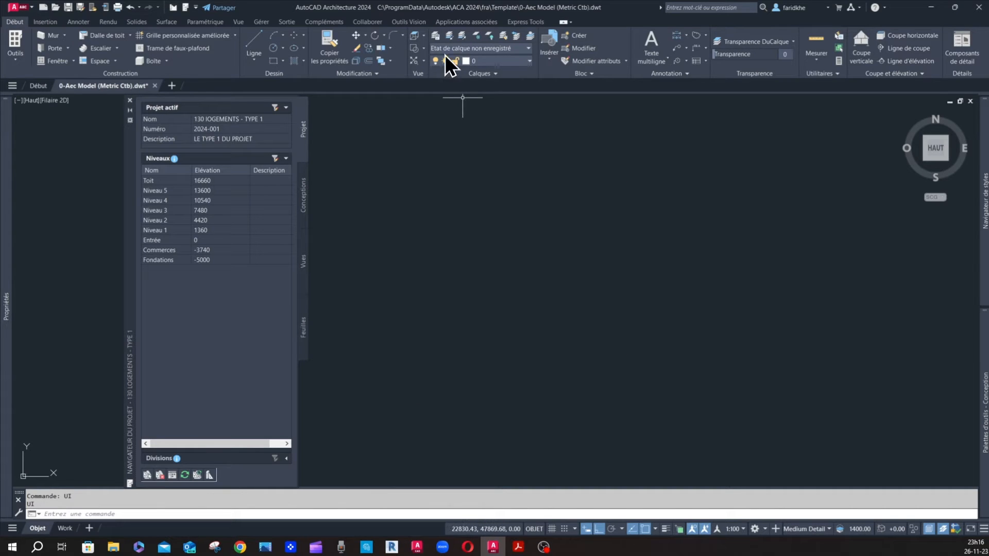
pyautogui.click(436, 36)
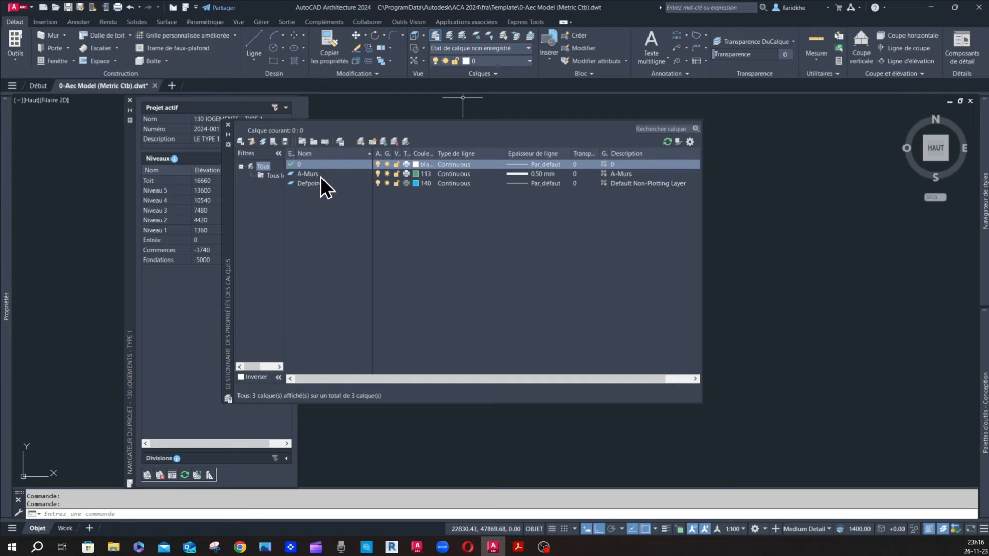
pyautogui.click(228, 125)
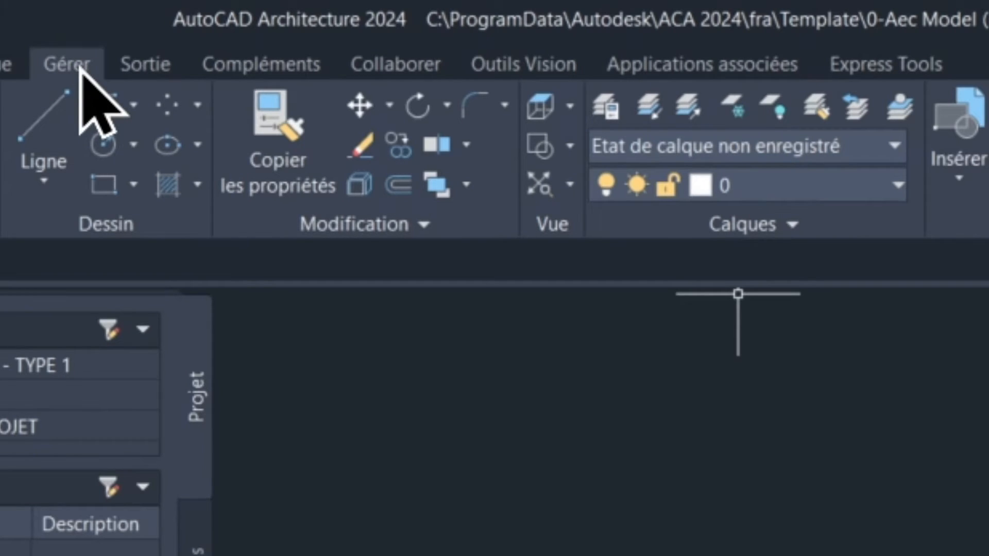
# Show the layer keys of the AutoCAD Architecture FRA layer key style in the Style Manager.
pyautogui.click(67, 64)
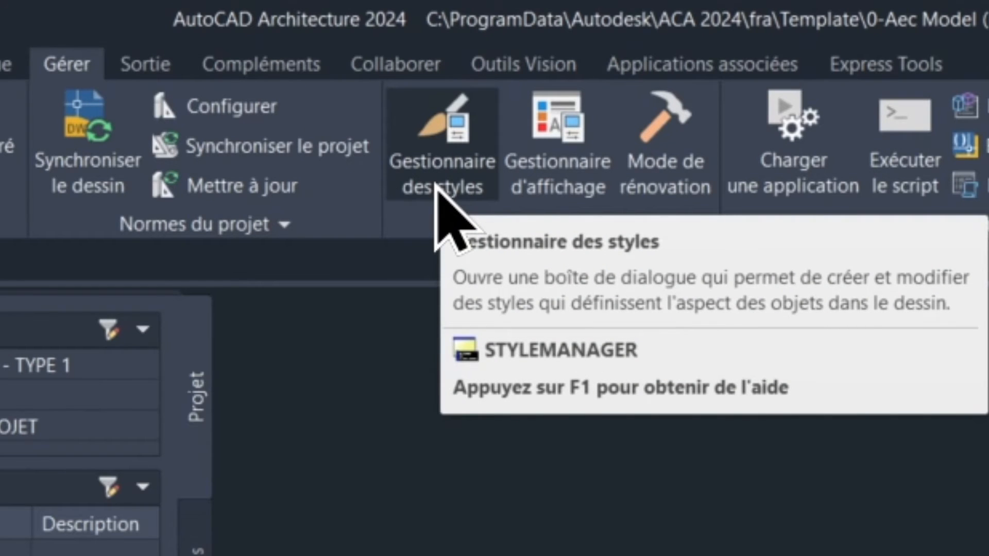
pyautogui.click(435, 189)
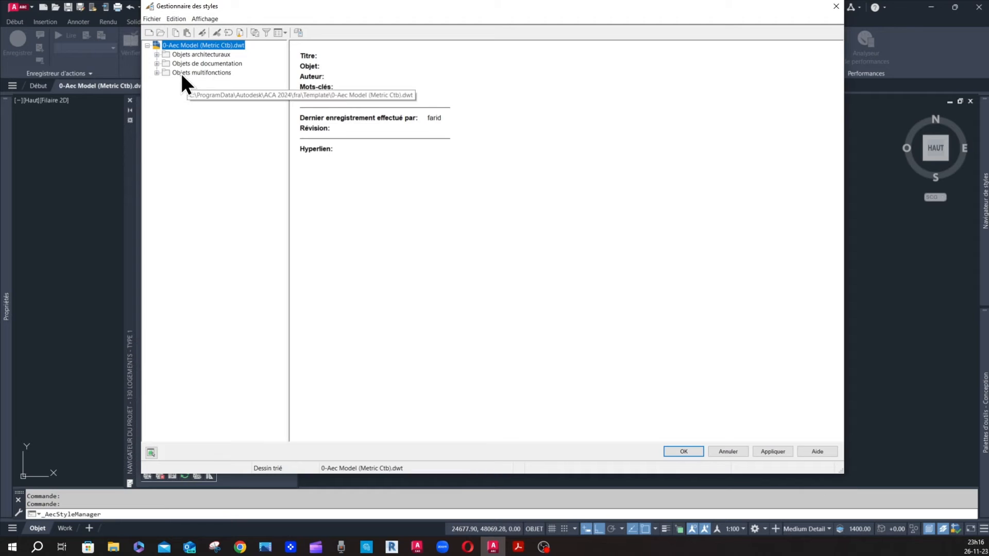
pyautogui.click(156, 73)
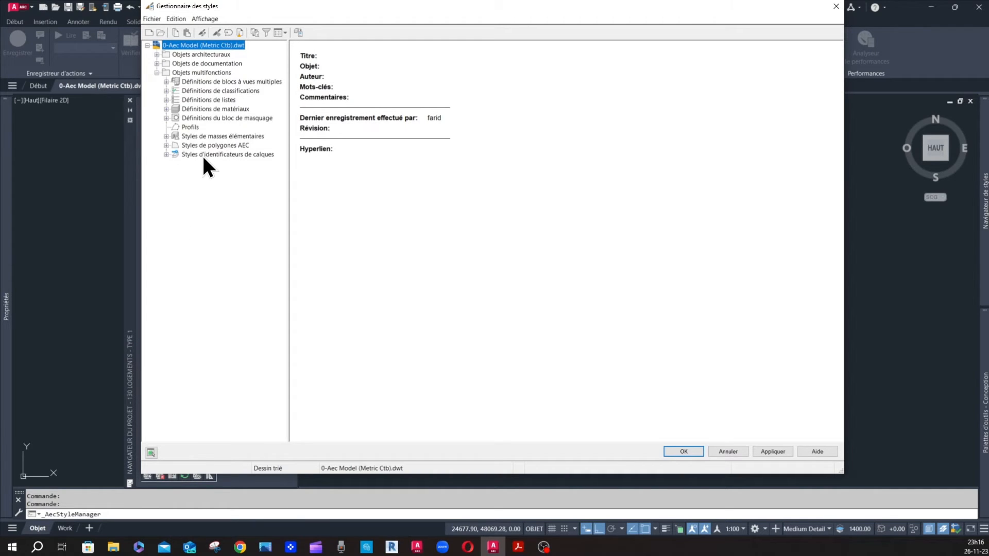
pyautogui.click(166, 155)
pyautogui.click(207, 165)
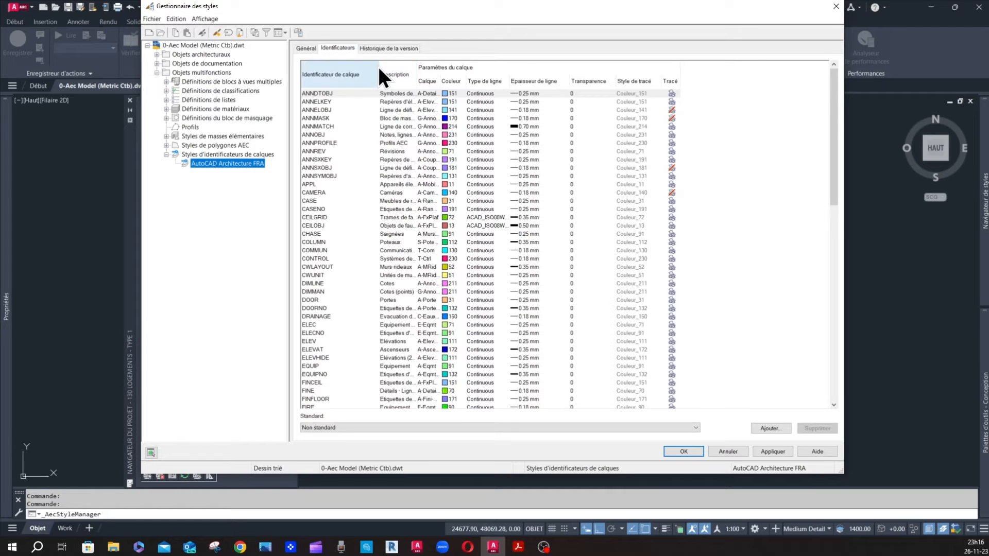
# Widen the description and layer columns of the layer key table and slightly enlarge the Style Manager window.
pyautogui.moveTo(415, 70); pyautogui.dragTo(440, 67)
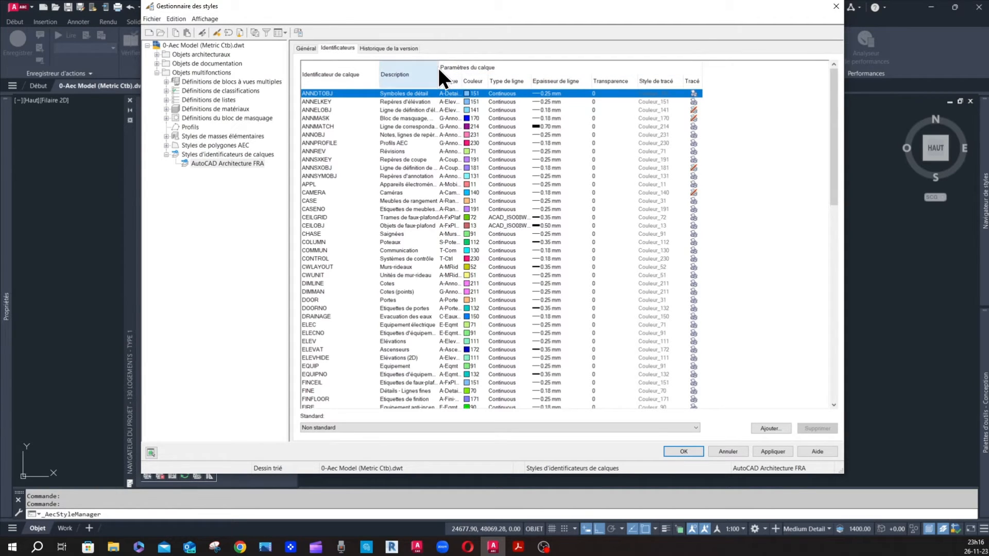
pyautogui.moveTo(441, 67); pyautogui.dragTo(498, 79)
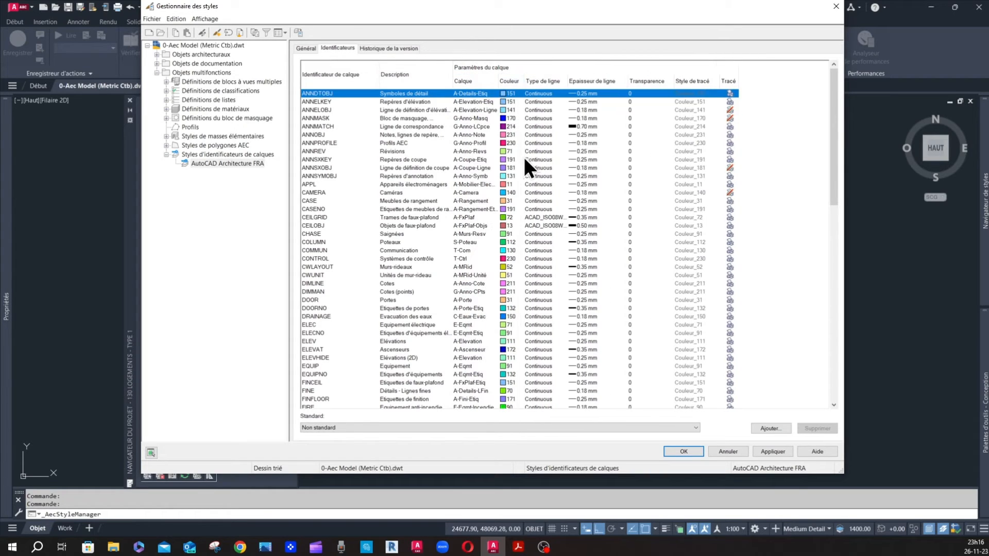
pyautogui.doubleClick(498, 81)
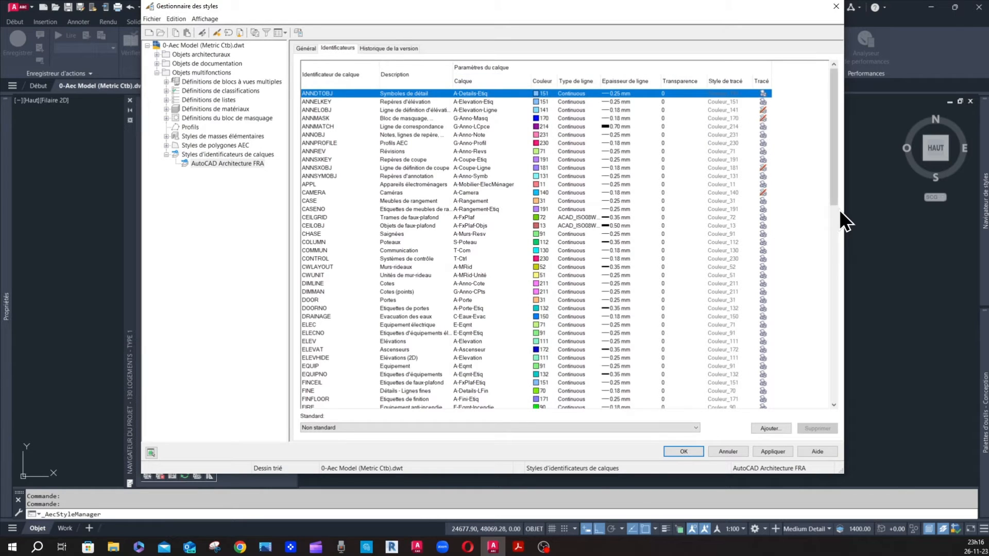
pyautogui.moveTo(844, 209); pyautogui.dragTo(856, 211)
pyautogui.moveTo(543, 476); pyautogui.dragTo(541, 482)
# Look through the layer keys and sort them by layer name.
pyautogui.scroll(-10, 427, 334)
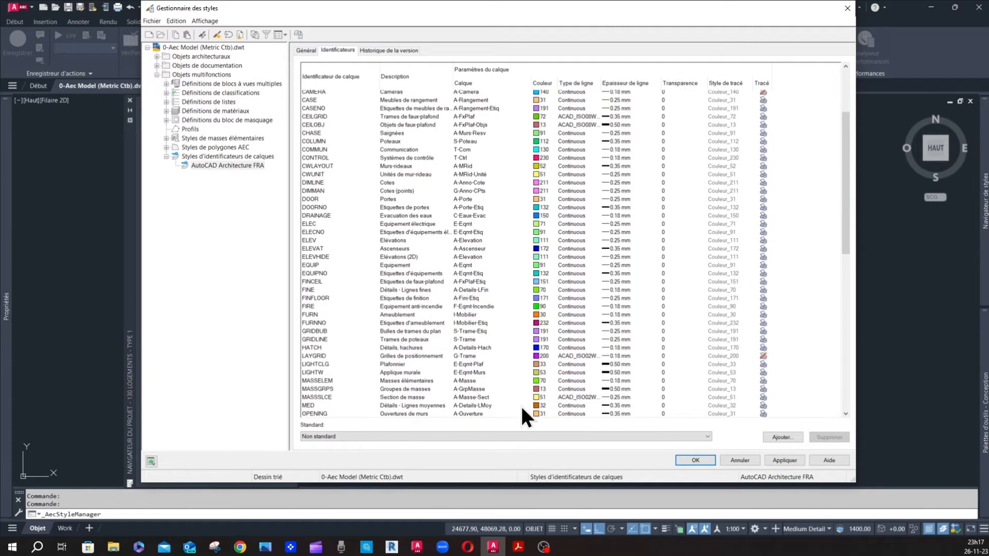
pyautogui.scroll(-10, 500, 361)
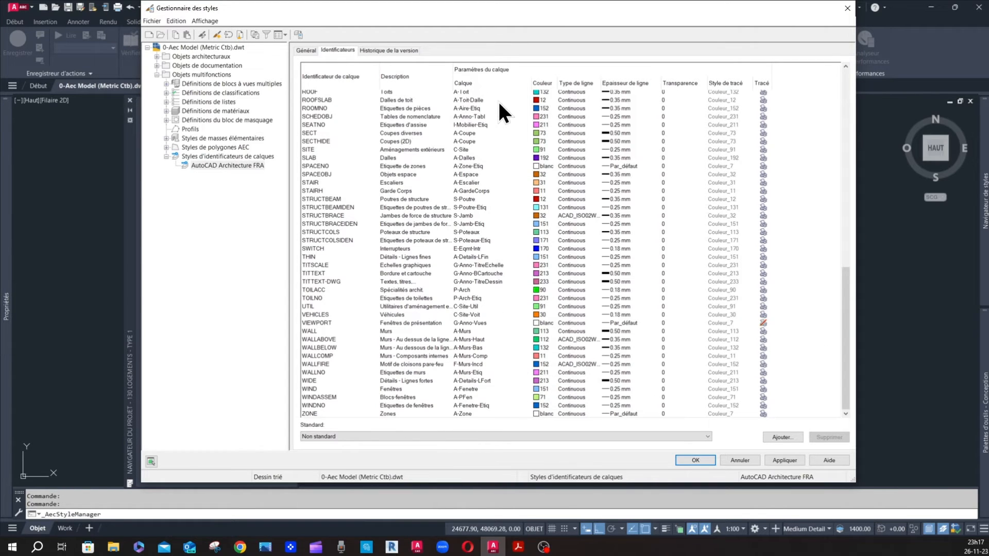
pyautogui.click(489, 82)
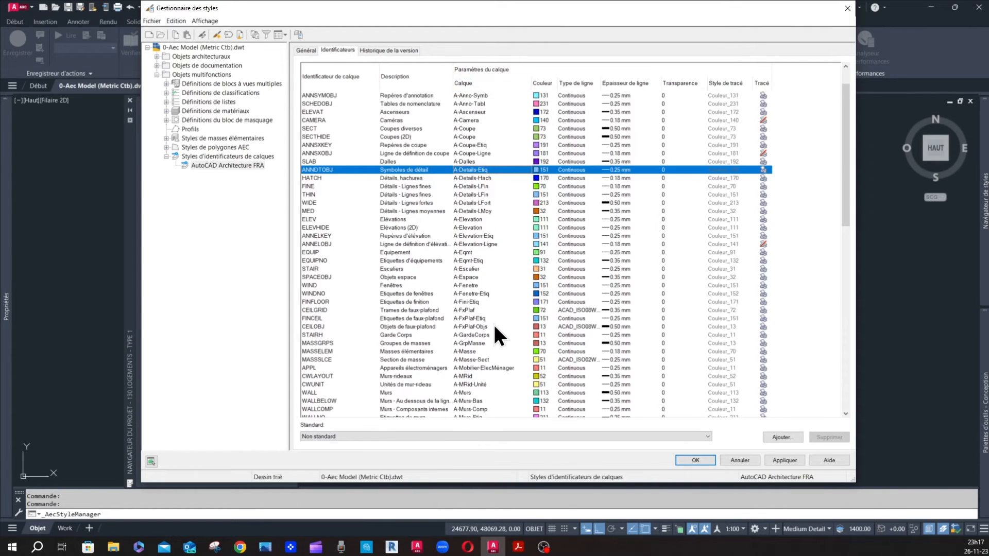
# Set the linetype of the GRIDLINE layer key to AXES from the acadiso.lin linetype file.
pyautogui.scroll(-15, 495, 326)
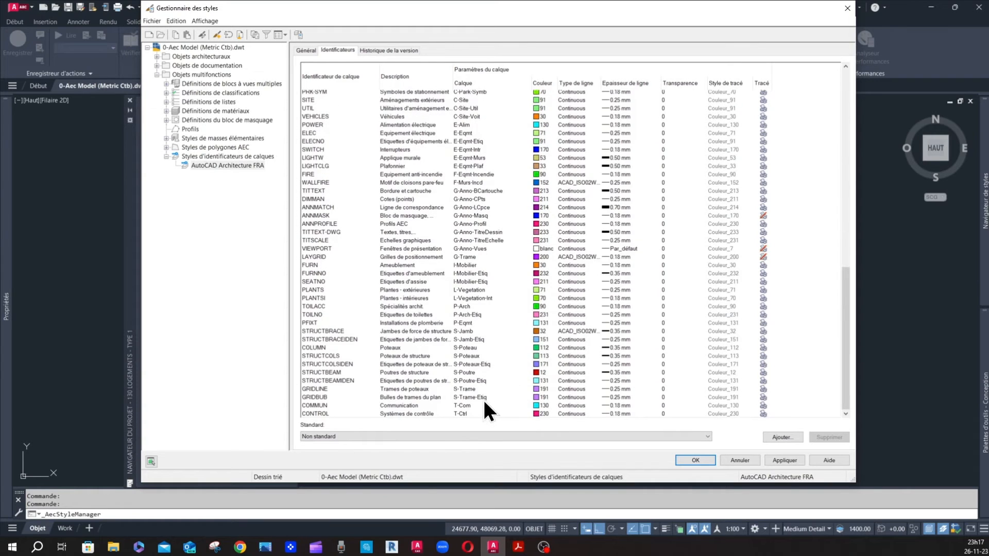
pyautogui.click(470, 389)
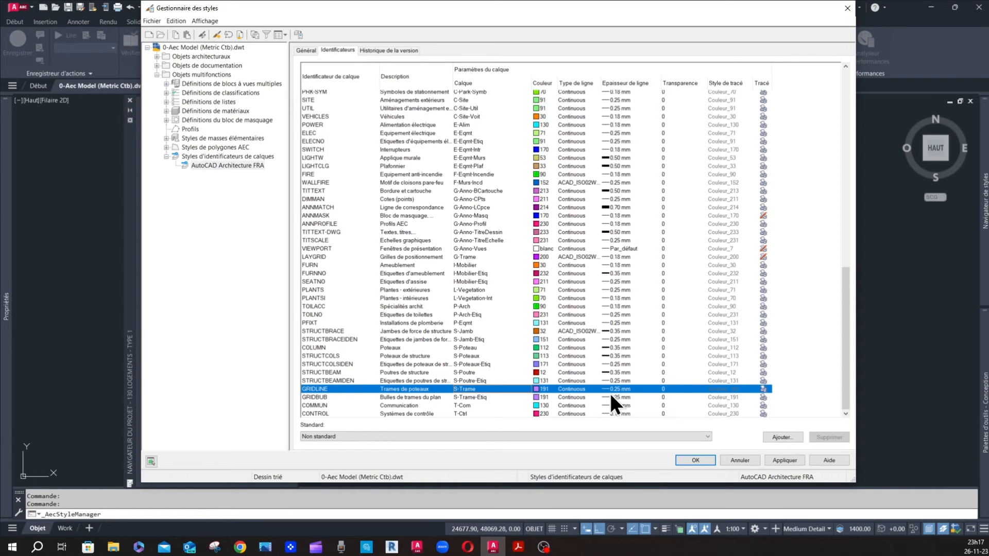
pyautogui.click(575, 390)
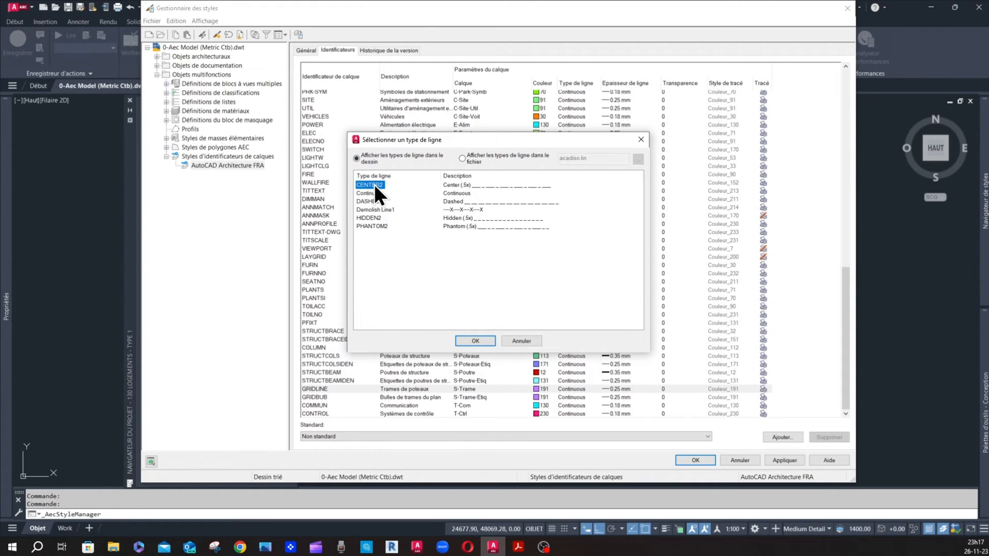
pyautogui.click(463, 158)
pyautogui.scroll(-6, 469, 217)
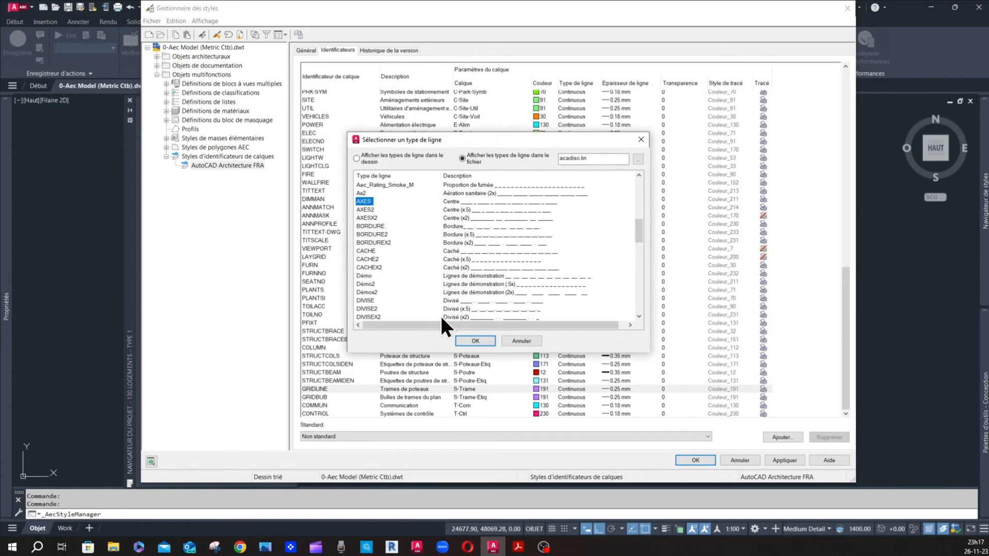
pyautogui.click(470, 342)
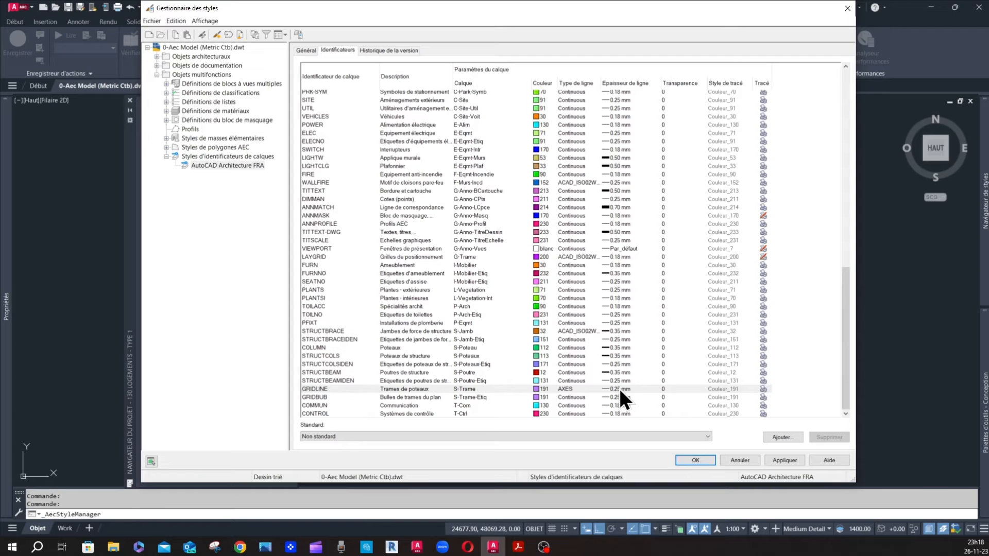
pyautogui.click(536, 389)
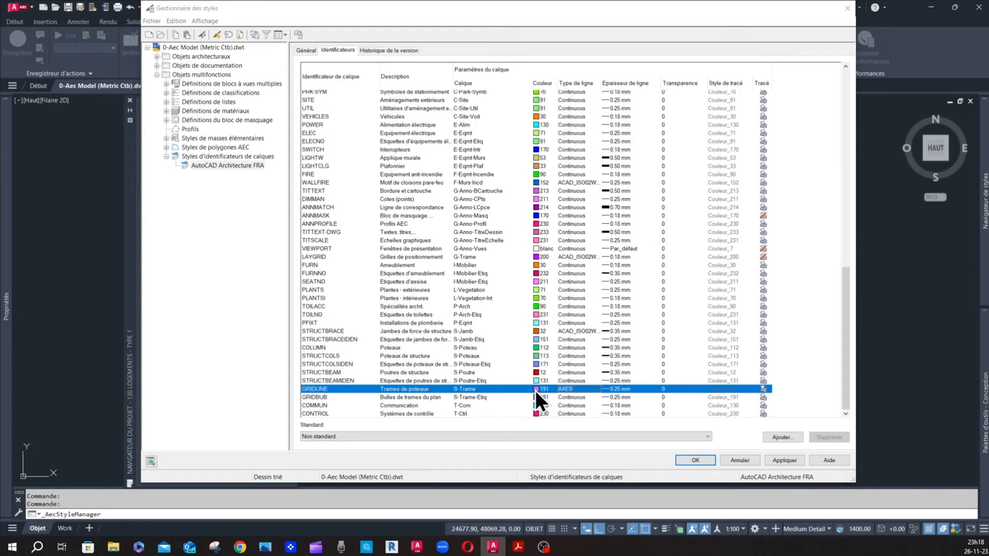
pyautogui.click(536, 389)
pyautogui.click(554, 329)
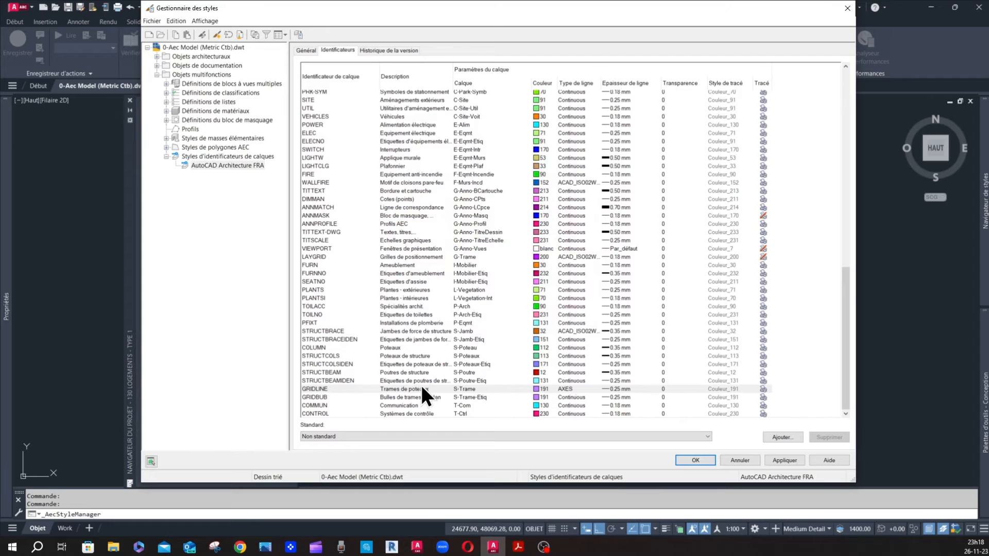
# Rename the layer assigned to the GRIDLINE layer key as S-Axe.
pyautogui.click(457, 391)
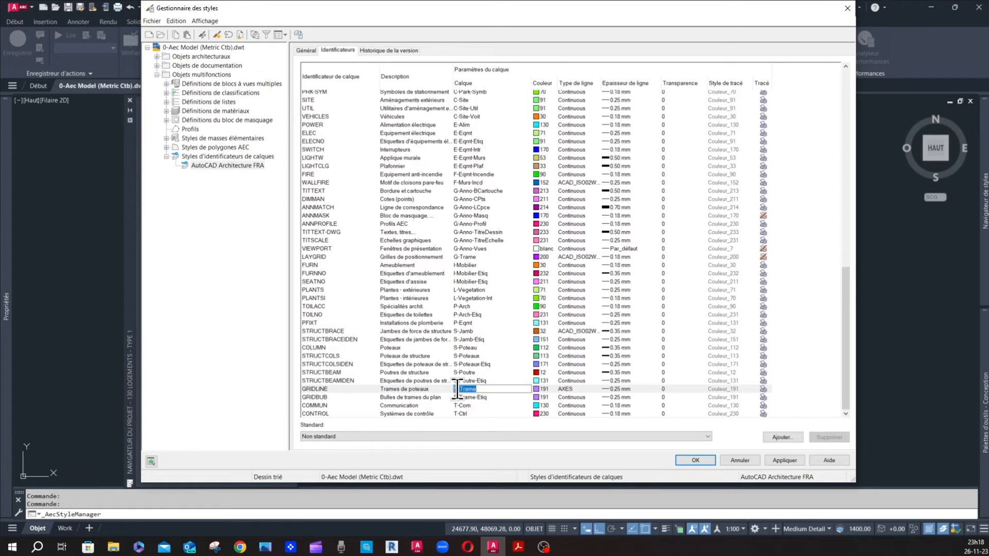
pyautogui.moveTo(457, 391)
pyautogui.mouseDown()
pyautogui.moveTo(484, 392)
pyautogui.moveTo(459, 390)
pyautogui.mouseUp()
pyautogui.write('Axe')
pyautogui.press('Return')
# Rename the layer of the GRIDBUB layer key as S-Axe-Etiq, then apply the style changes and finish editing the styles.
pyautogui.click(471, 397)
pyautogui.click(471, 397)
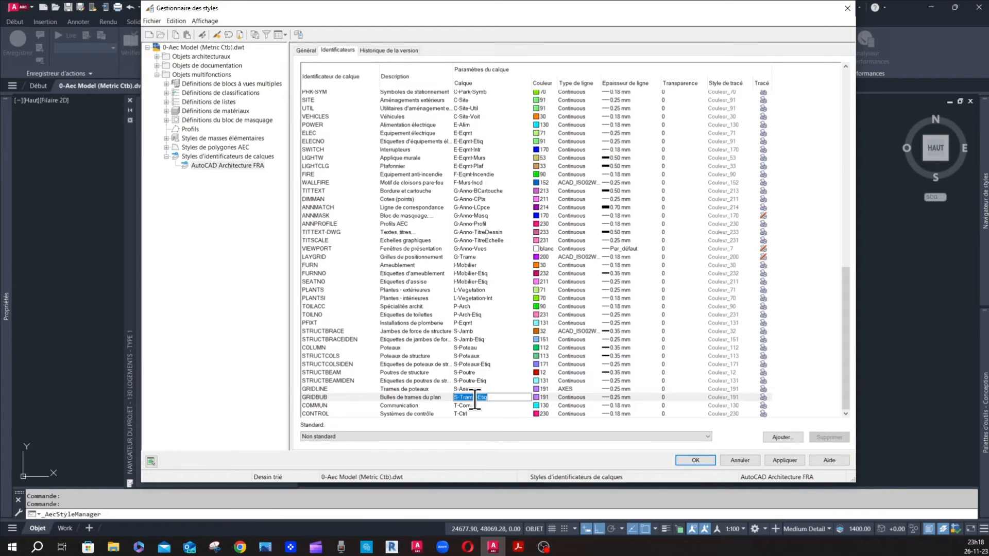
pyautogui.moveTo(476, 397); pyautogui.dragTo(461, 397)
pyautogui.write('Axe')
pyautogui.click(785, 460)
pyautogui.click(696, 460)
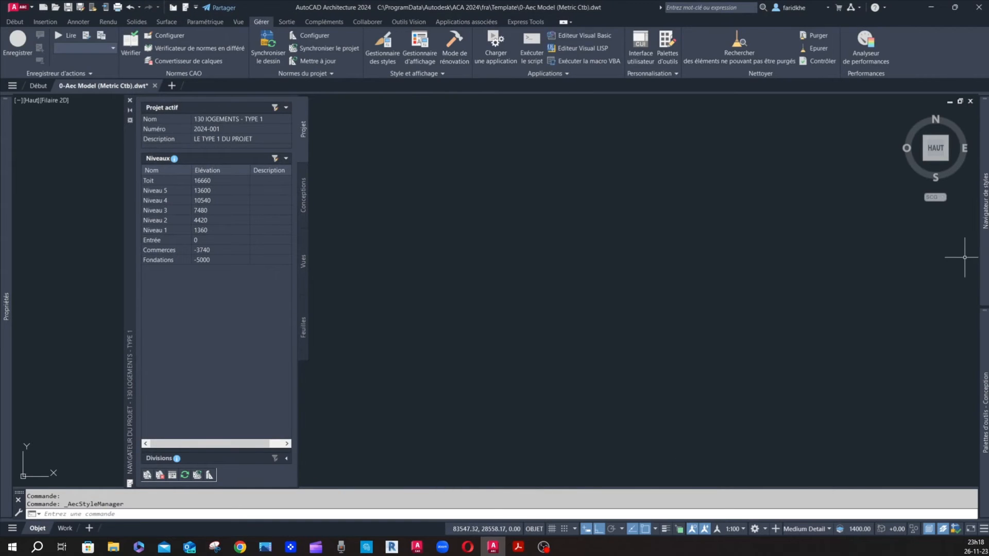
# Place a structural column grid in the empty drawing area at 0.00 rotation using the default spacing.
pyautogui.moveTo(983, 253)
pyautogui.moveTo(984, 384)
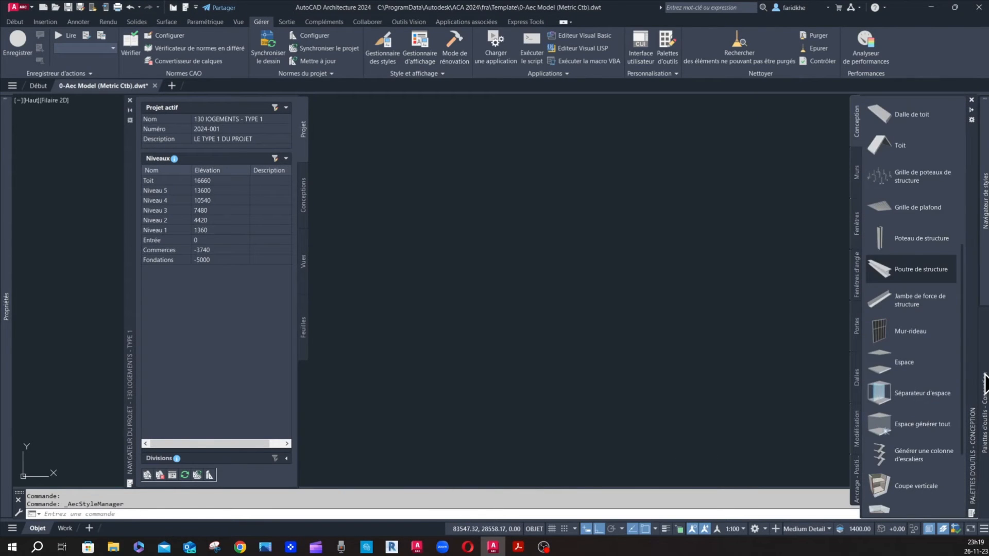
pyautogui.scroll(3, 907, 265)
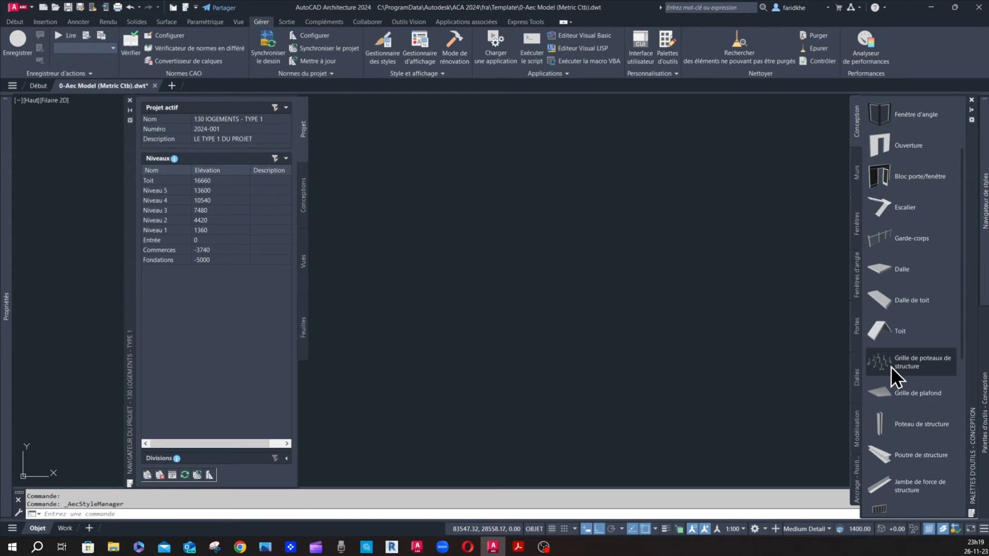
pyautogui.click(905, 361)
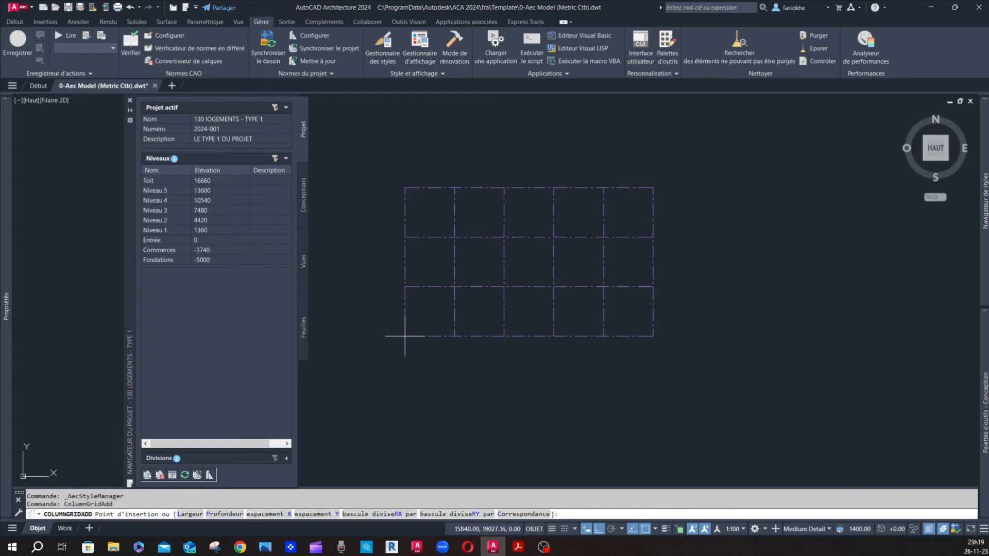
pyautogui.click(405, 335)
pyautogui.click(688, 341)
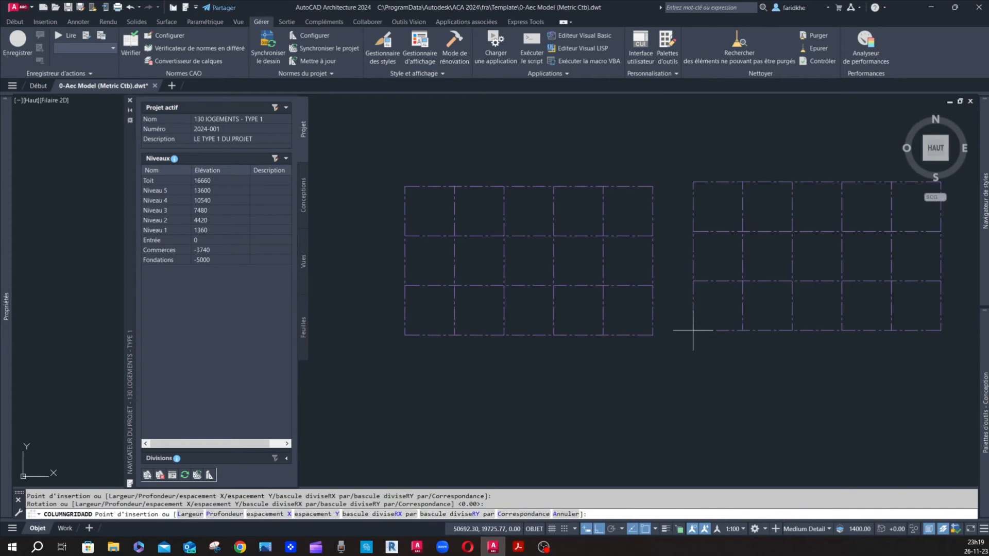
pyautogui.press('Escape')
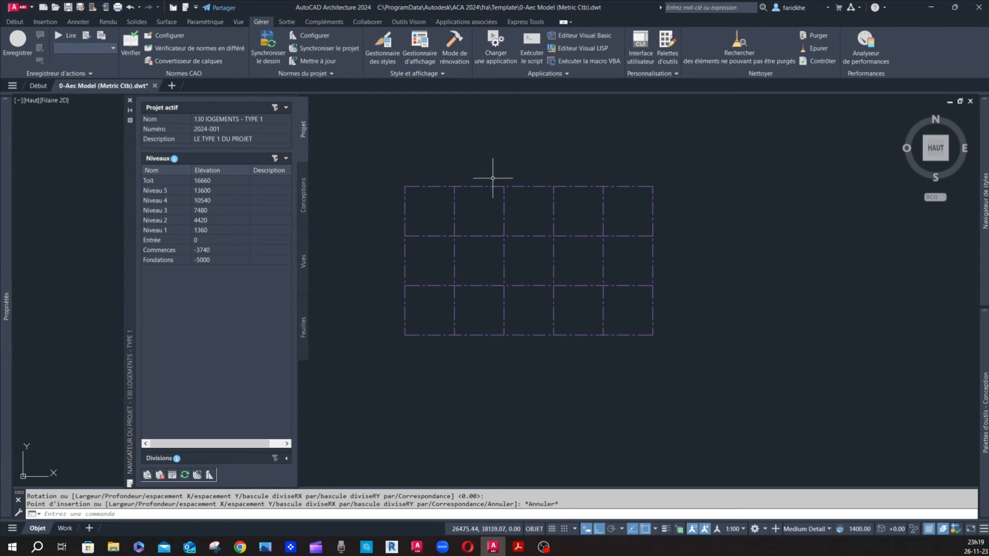
# Check the linetype, colour and lineweight of the S-Axe layer in the layer properties, then close them.
pyautogui.click(14, 22)
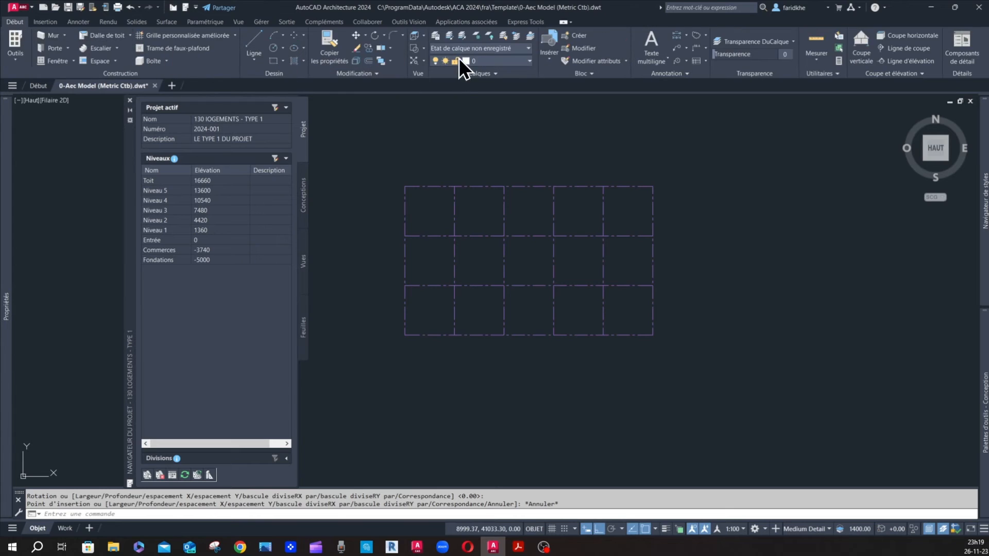
pyautogui.click(437, 35)
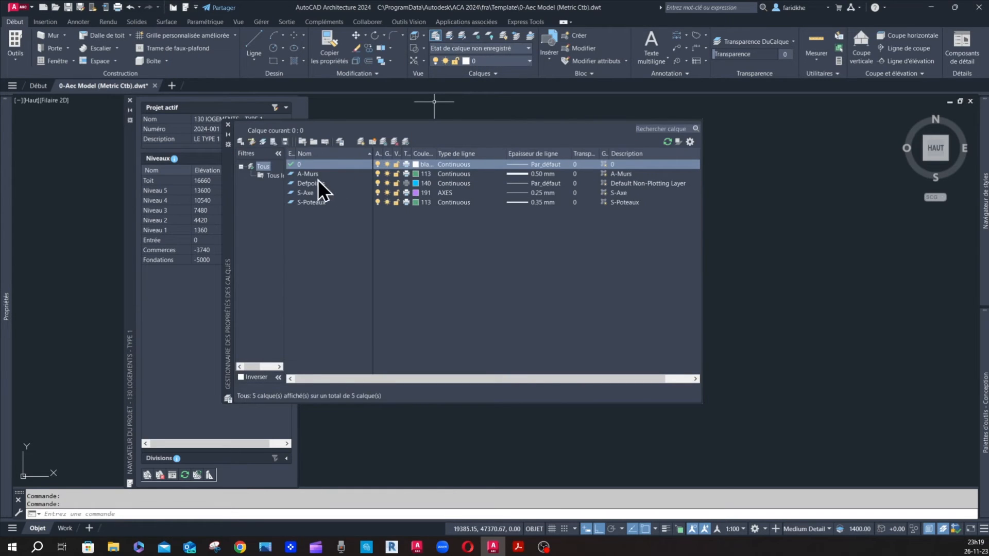
pyautogui.click(301, 195)
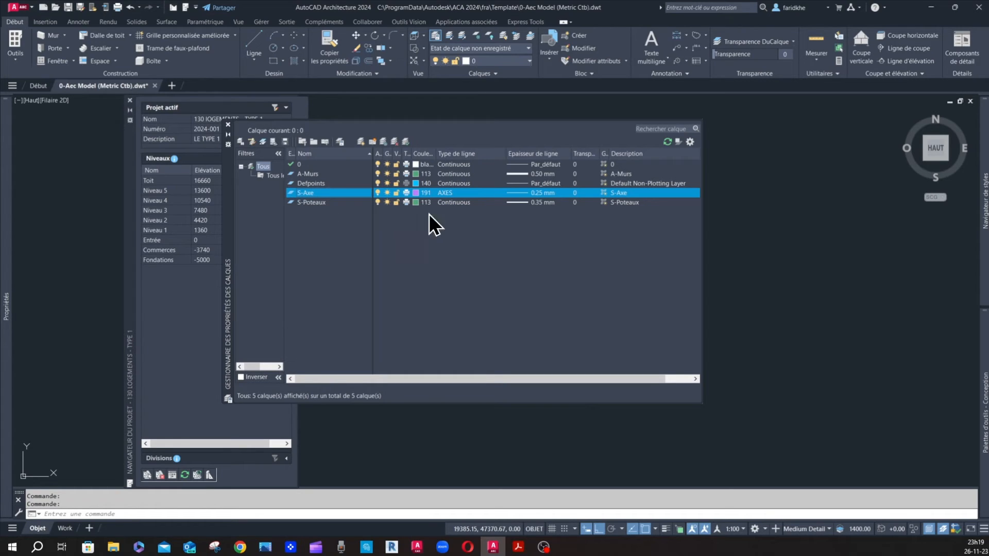
pyautogui.click(227, 125)
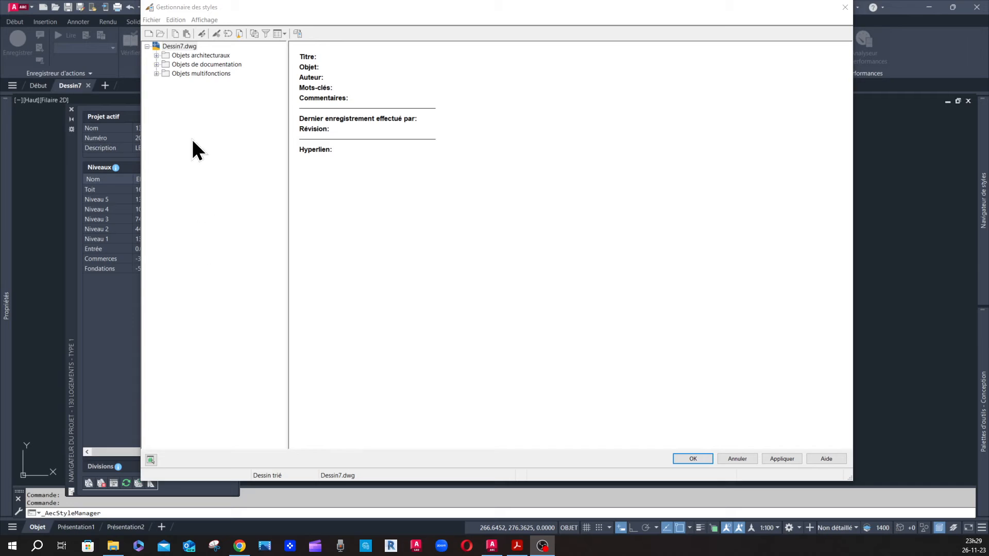
# Display the layer keys of the AutoCAD Architecture FRA style in Dessin7.dwg, widen the layer column and sort by description.
pyautogui.click(156, 73)
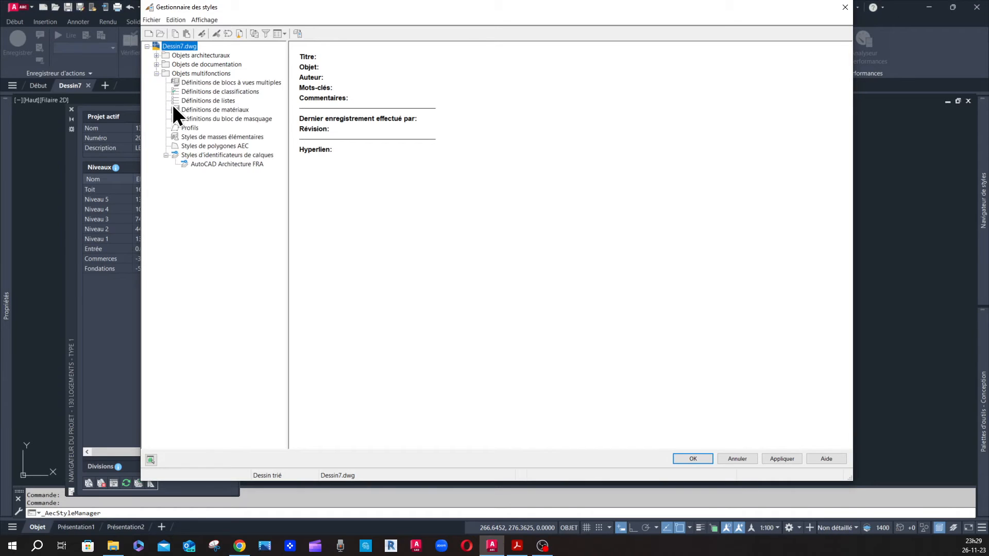
pyautogui.click(191, 155)
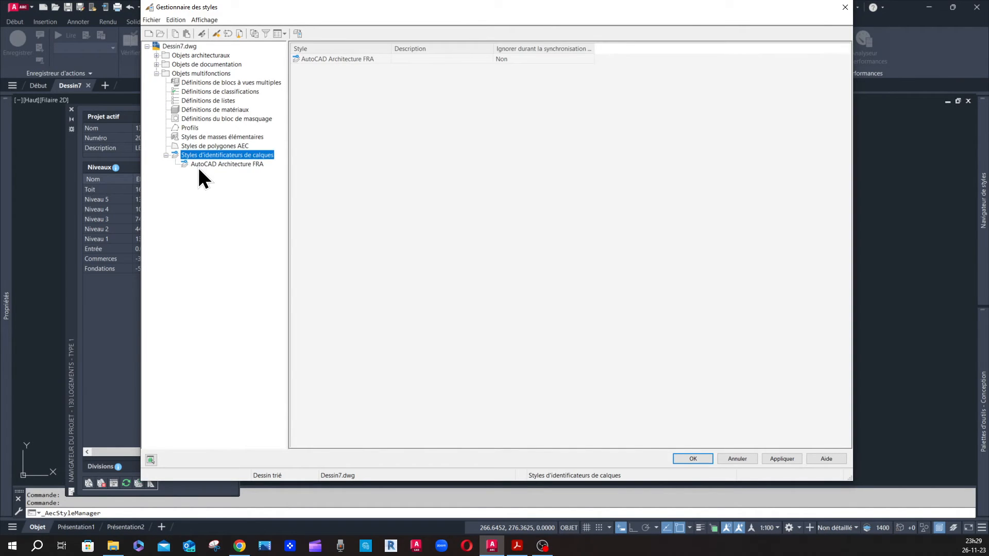
pyautogui.click(203, 165)
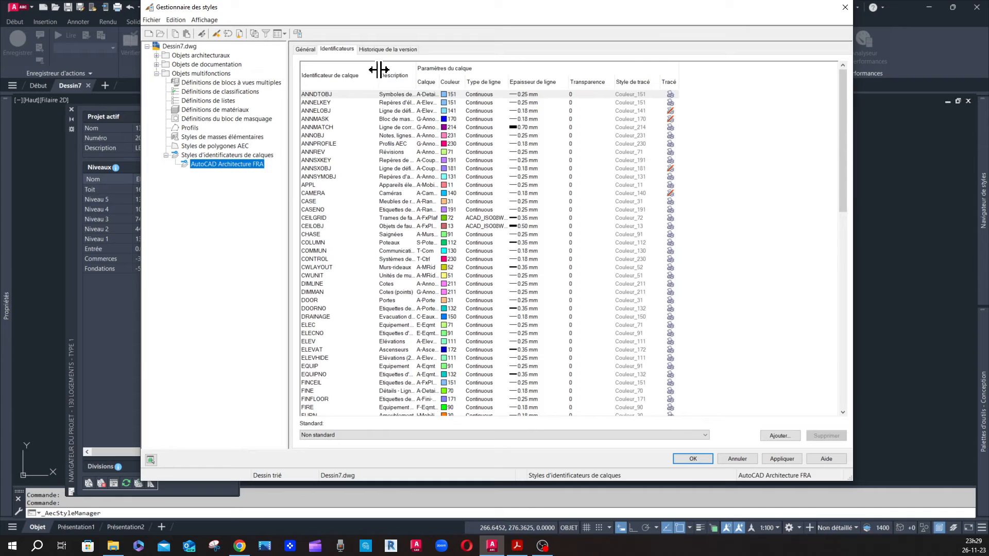
pyautogui.moveTo(379, 70); pyautogui.dragTo(372, 71)
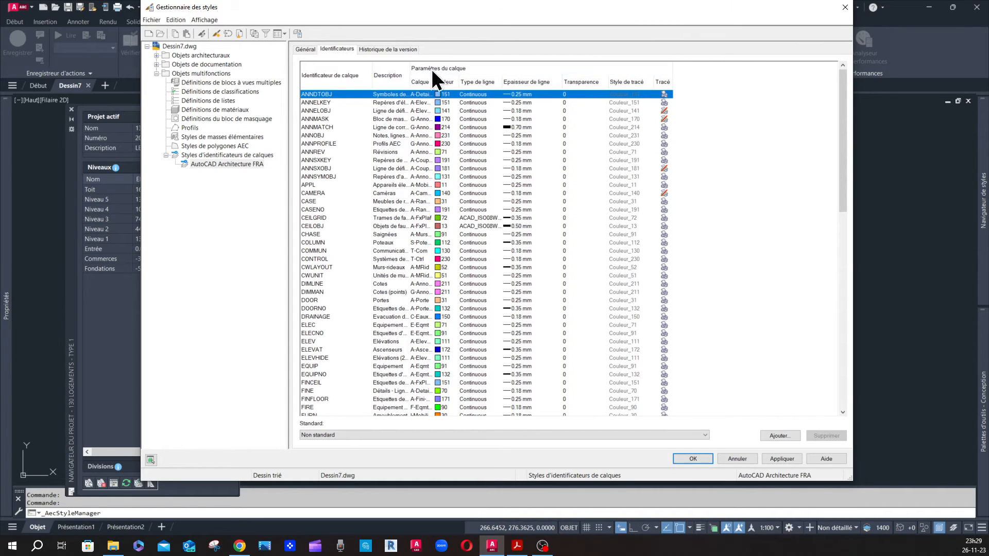
pyautogui.moveTo(433, 83); pyautogui.dragTo(470, 83)
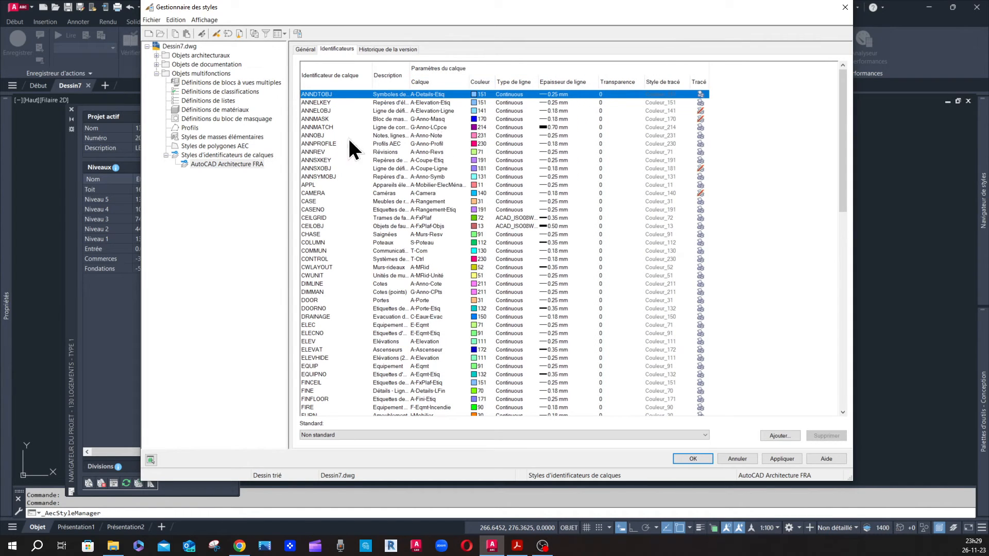
pyautogui.click(396, 77)
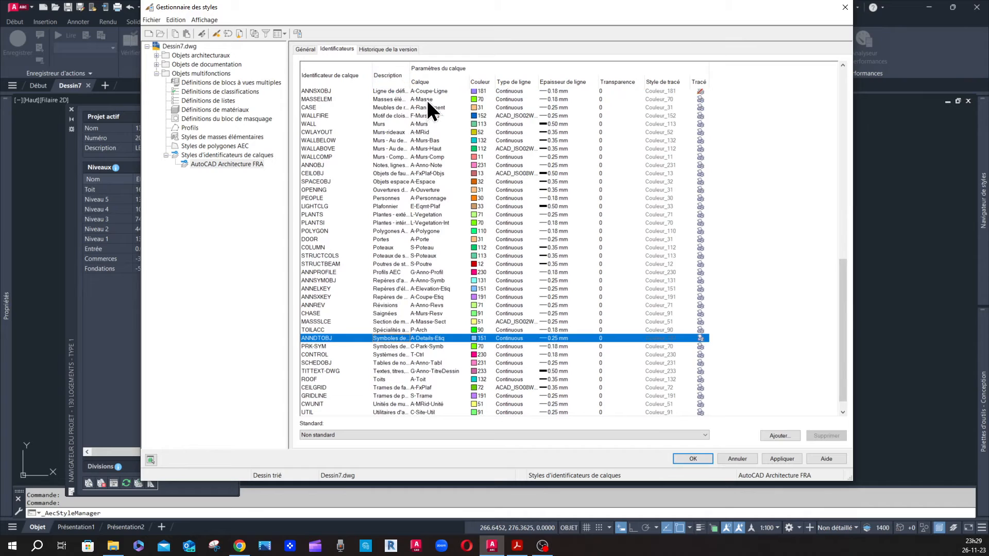
# Widen the description column and examine the layers assigned to the GRIDLINE, ROOF, COLUMN and DOOR keys.
pyautogui.click(446, 338)
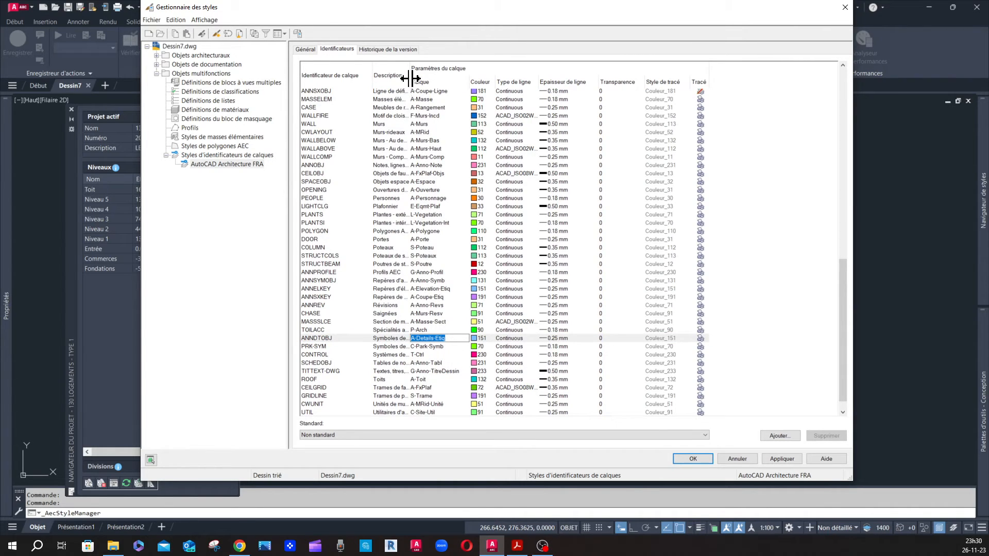
pyautogui.moveTo(410, 72); pyautogui.dragTo(453, 73)
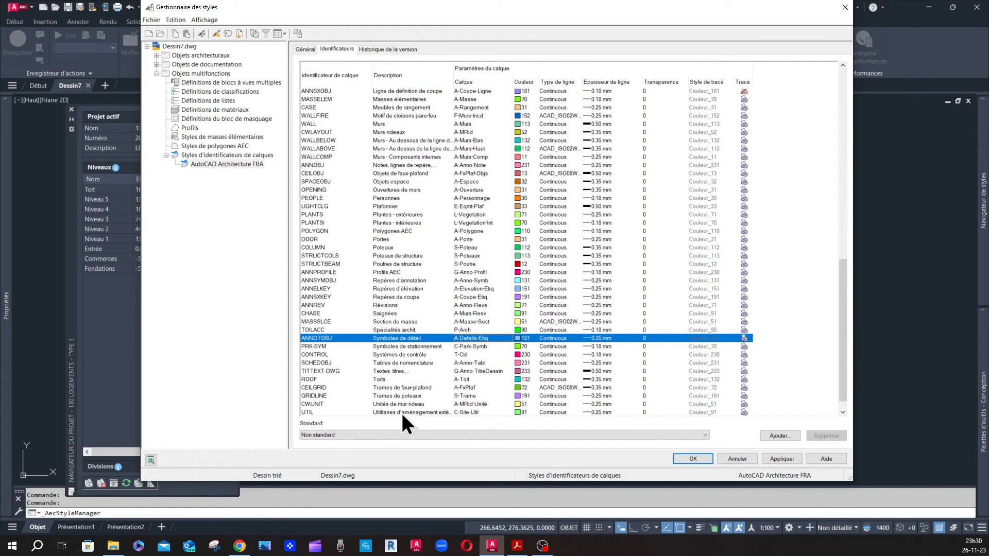
pyautogui.click(381, 396)
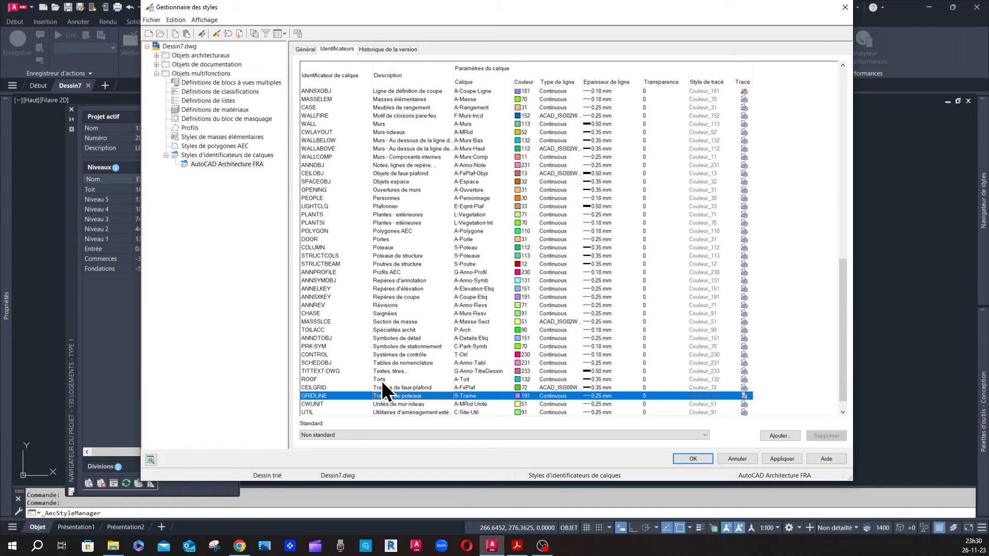
pyautogui.click(382, 380)
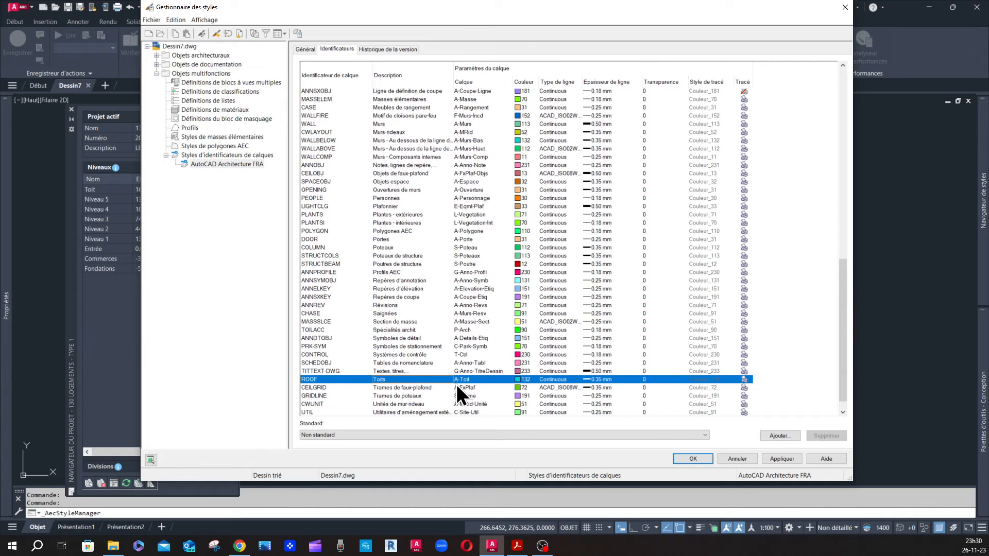
pyautogui.click(470, 380)
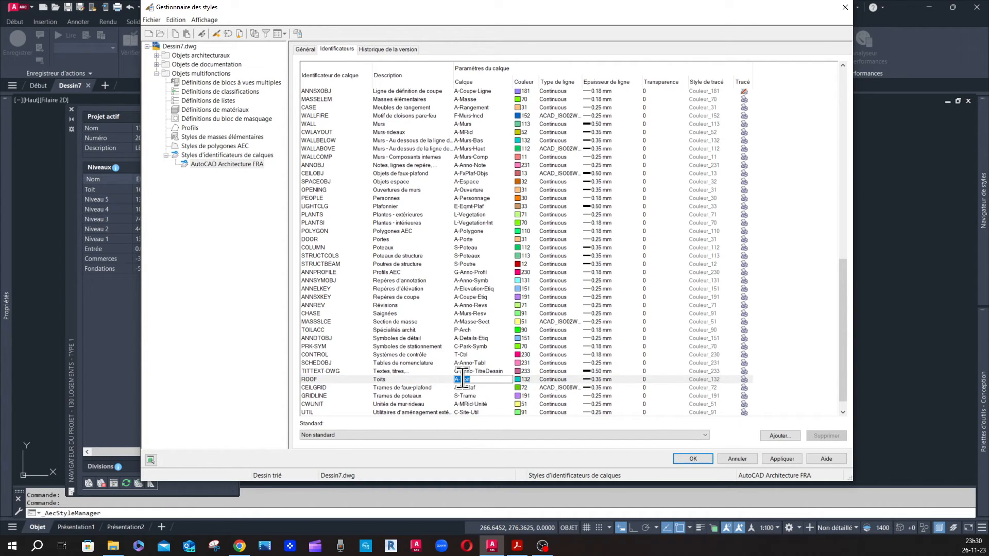
pyautogui.click(385, 248)
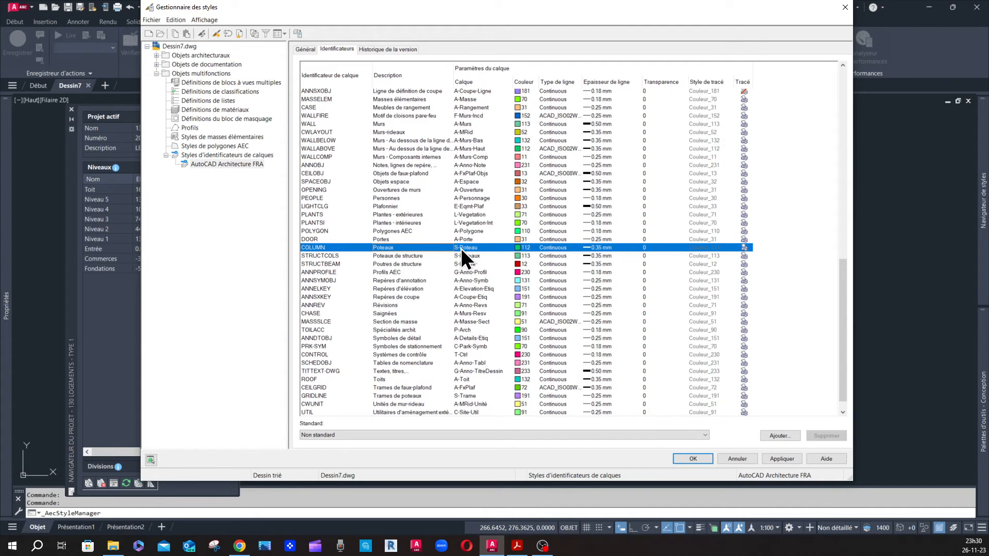
pyautogui.click(480, 250)
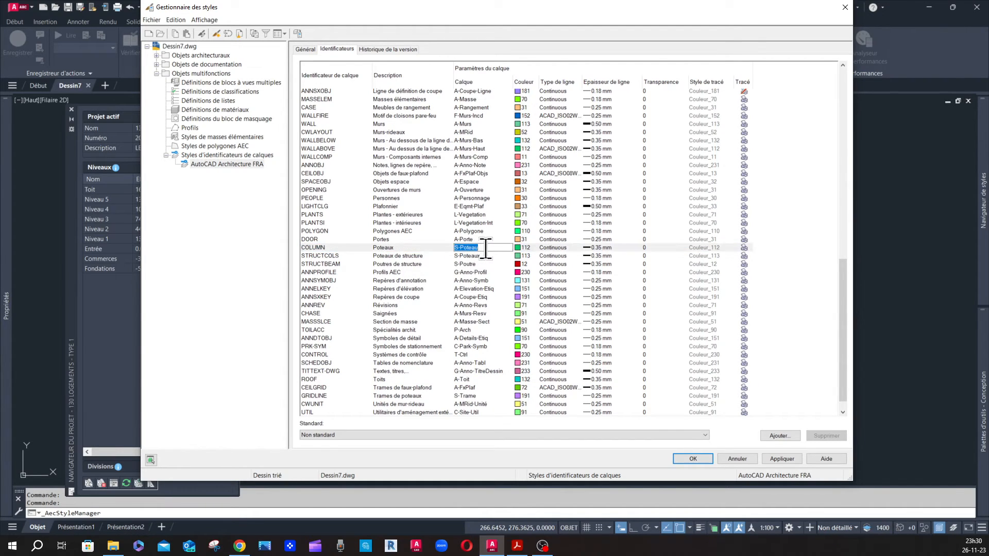
pyautogui.click(381, 240)
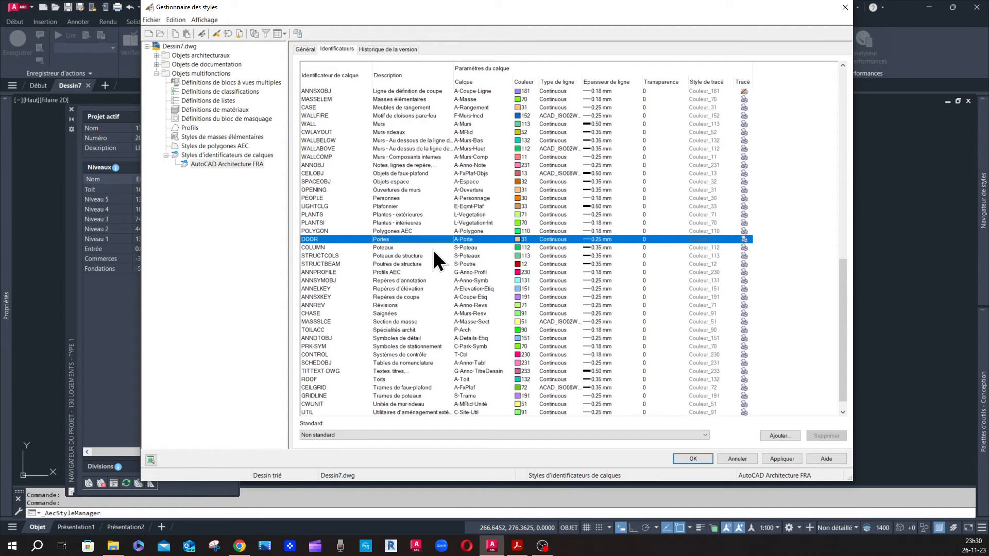
pyautogui.click(474, 240)
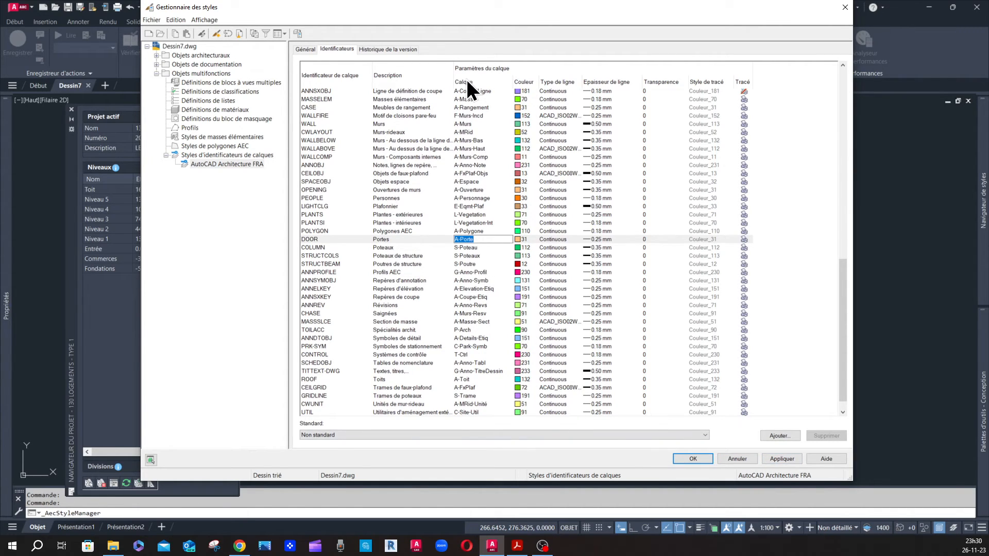
# Look through the remaining layer keys up to the start of the list, then apply and close the style manager.
pyautogui.click(335, 373)
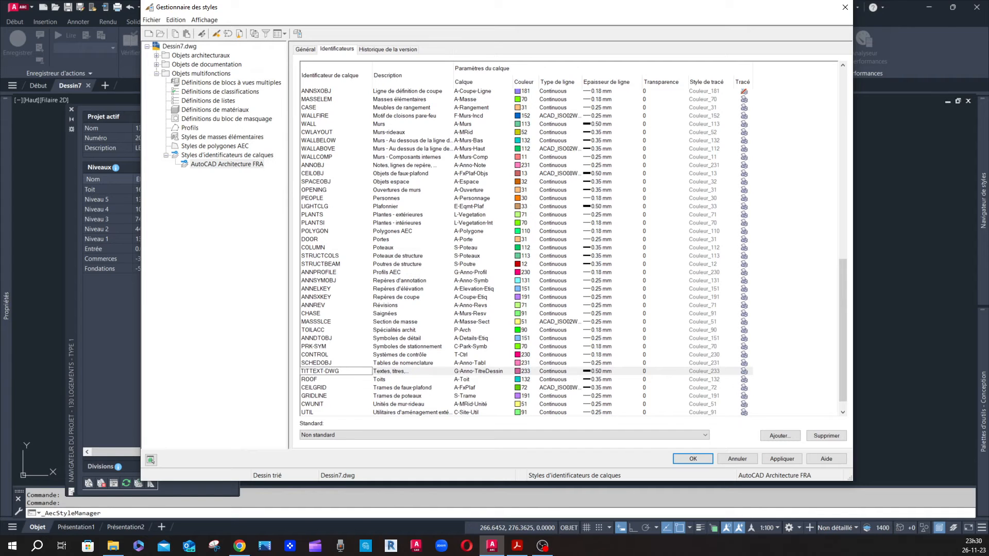
pyautogui.scroll(8, 311, 140)
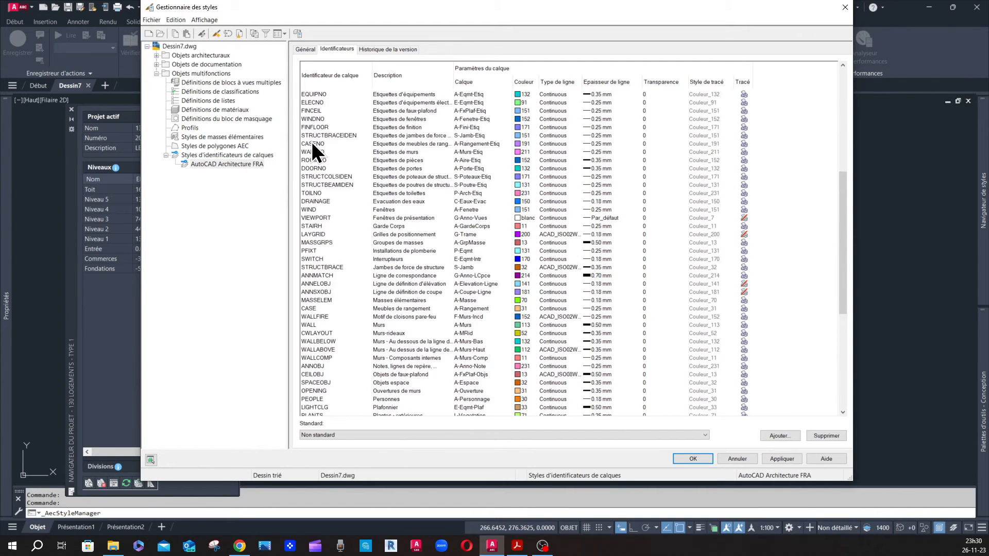
pyautogui.scroll(11, 311, 141)
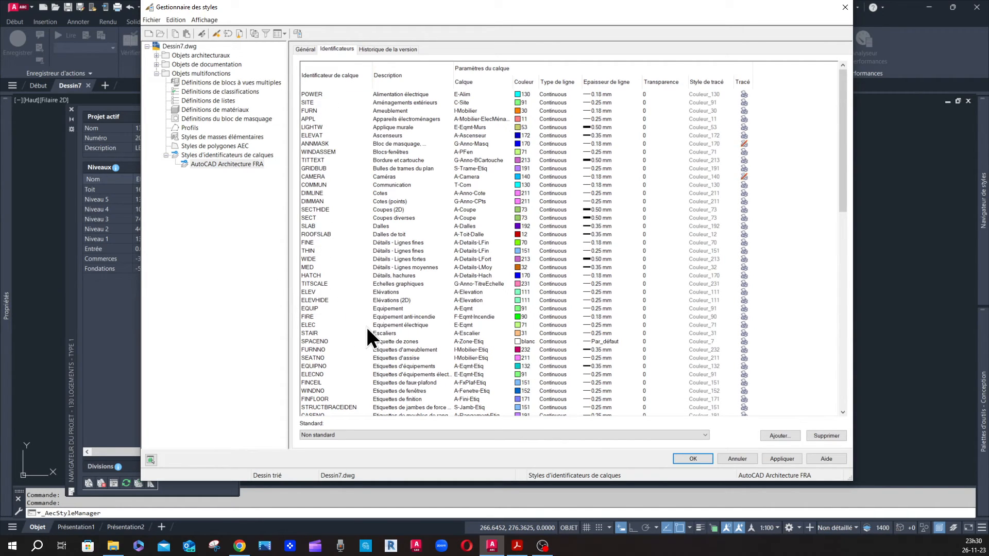
pyautogui.click(781, 459)
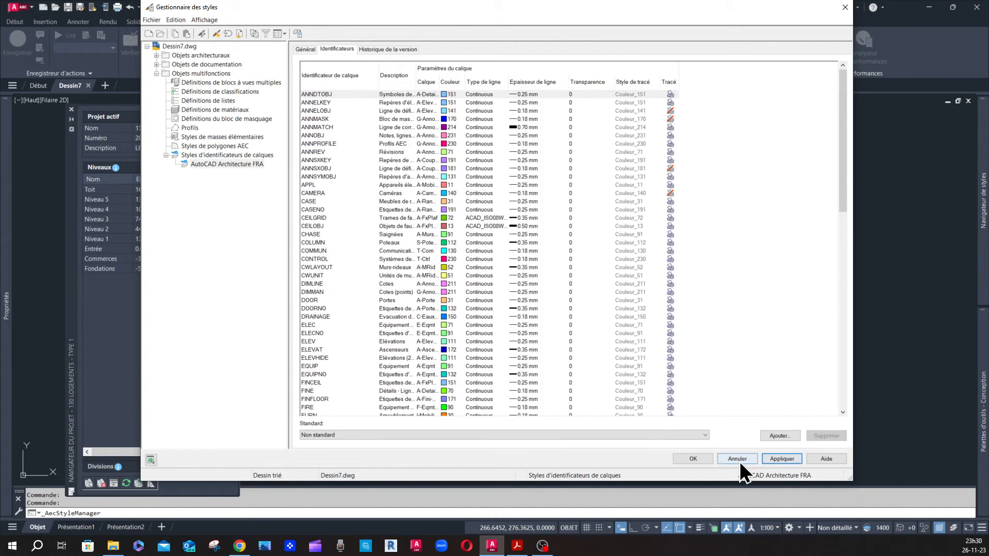
pyautogui.click(696, 459)
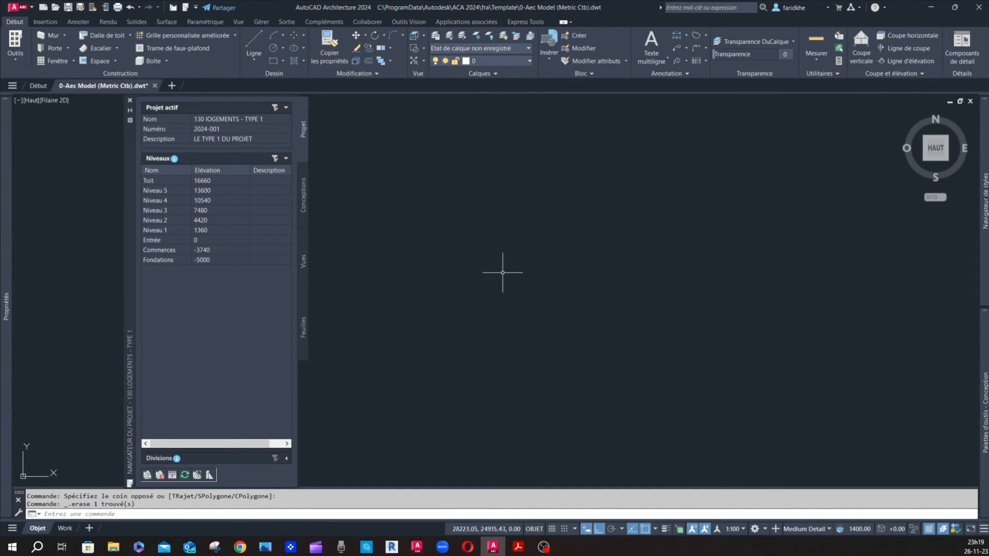
# Open the drawing's global linetype scale factor for editing with the ECT command.
pyautogui.click(264, 515)
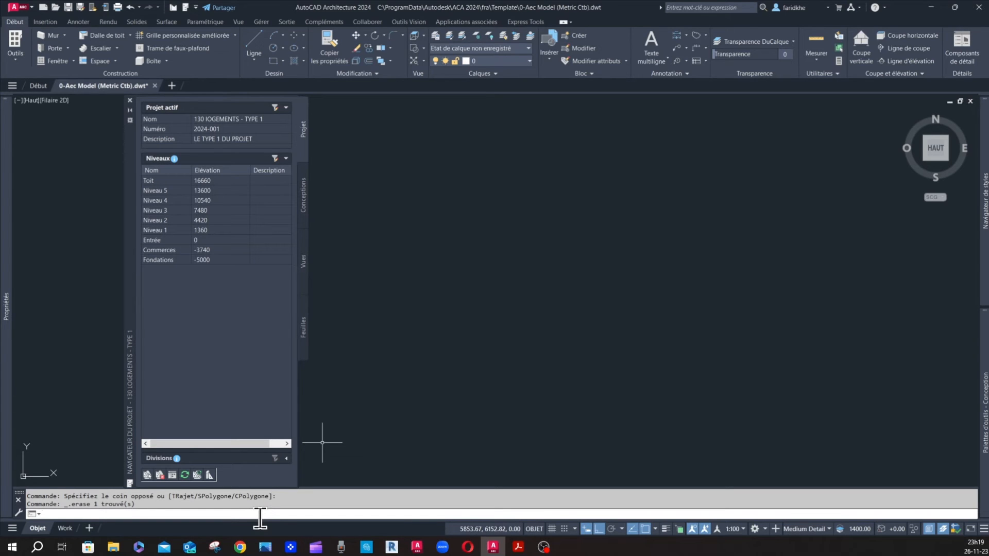
pyautogui.write('ect')
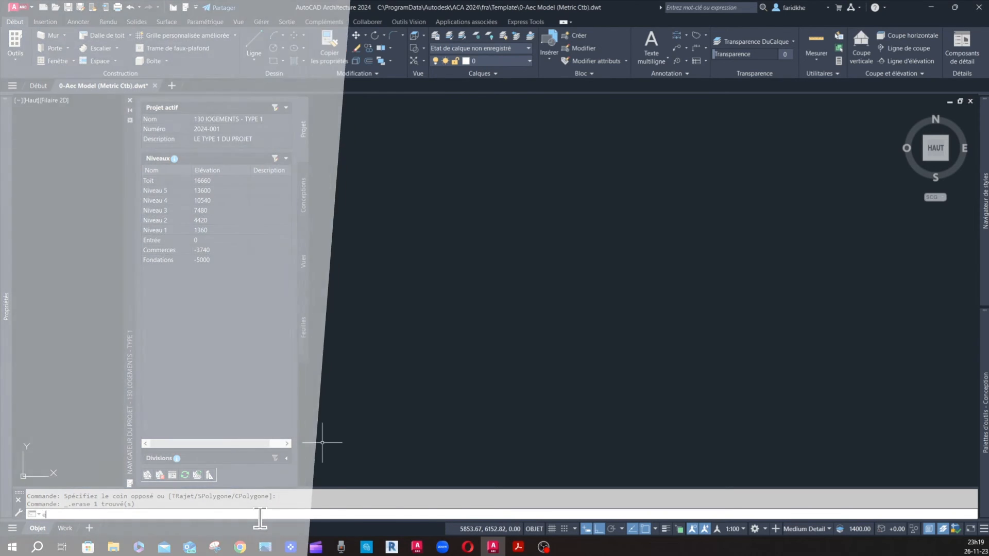
pyautogui.press('Return')
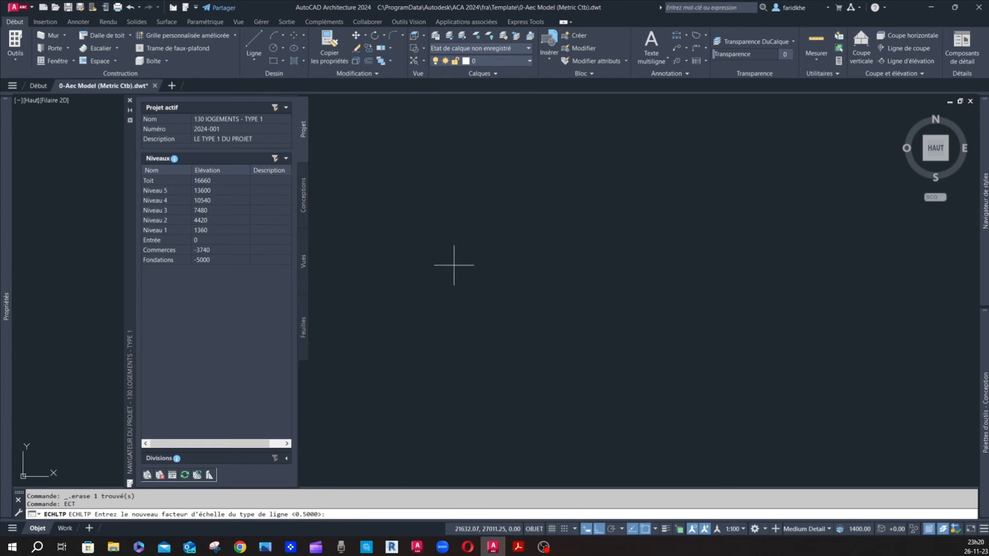
# Check the drawing's layer list, then purge all unused named items, including the AXES linetype.
pyautogui.click(437, 37)
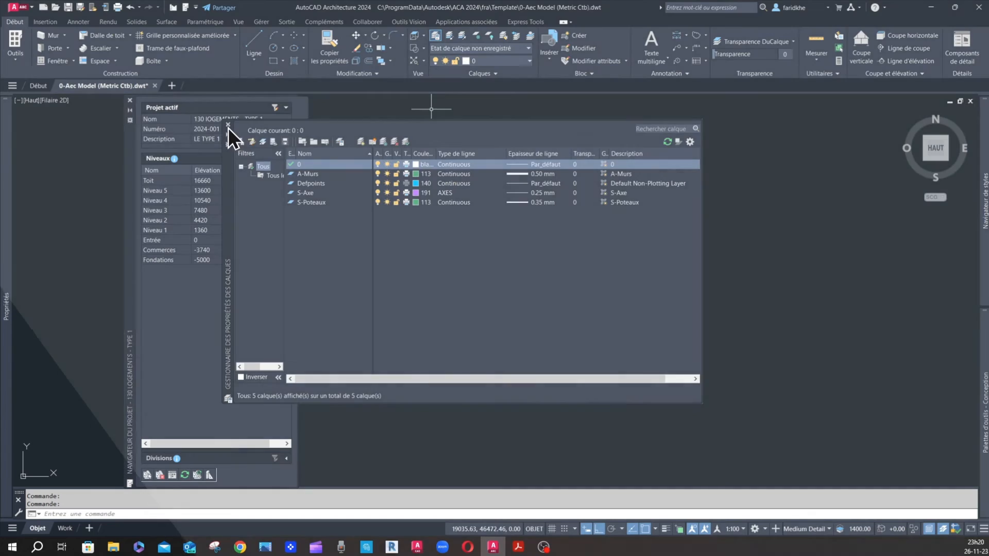
pyautogui.click(228, 125)
pyautogui.write('purger')
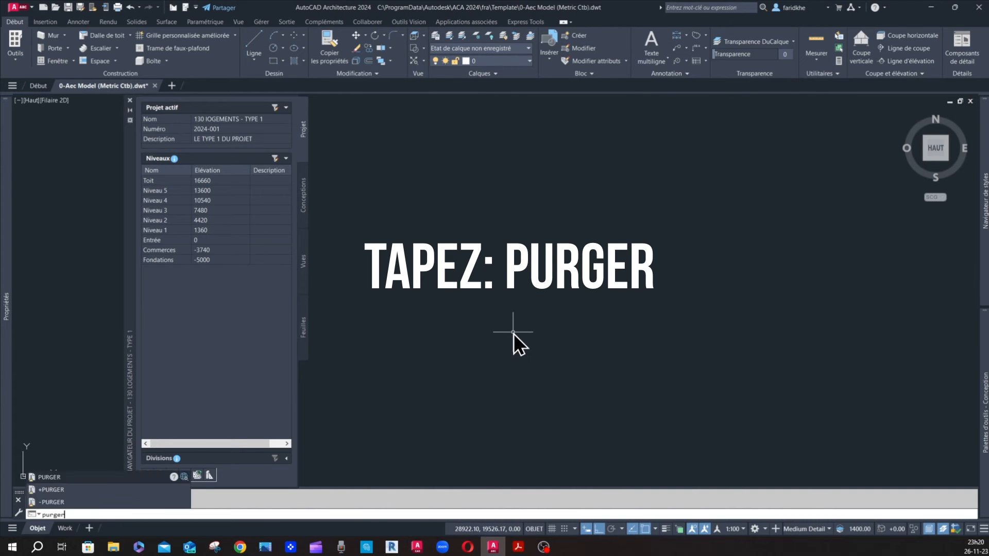
pyautogui.press('Return')
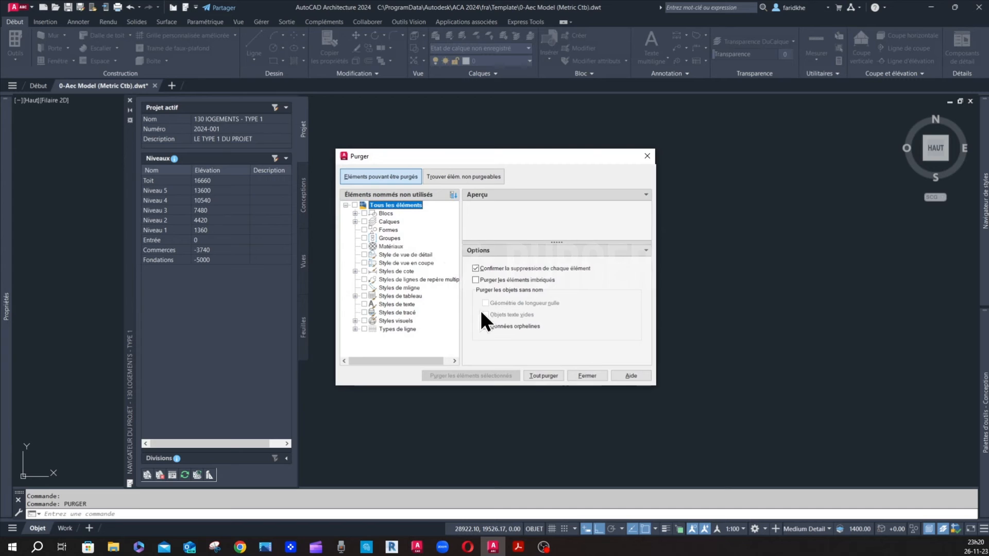
pyautogui.click(544, 377)
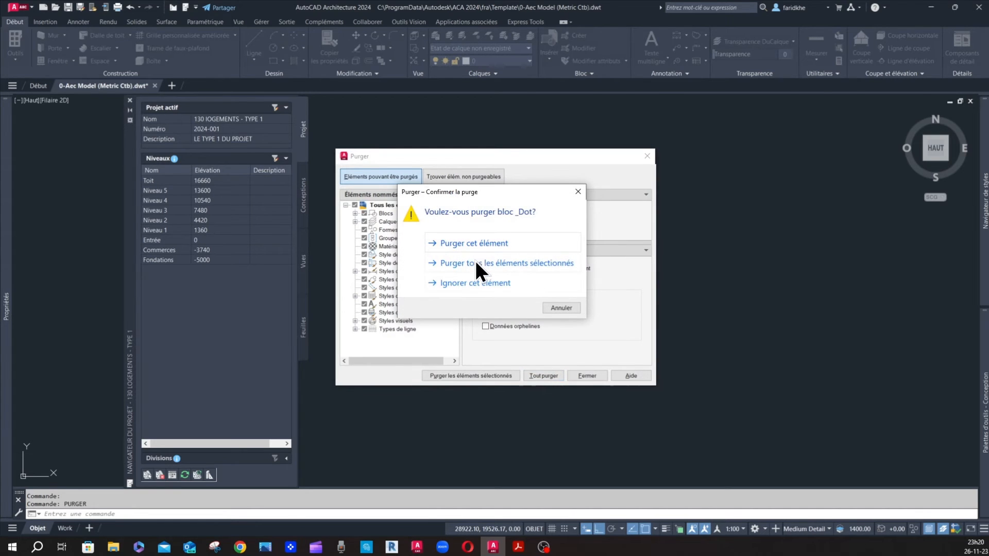
pyautogui.click(472, 260)
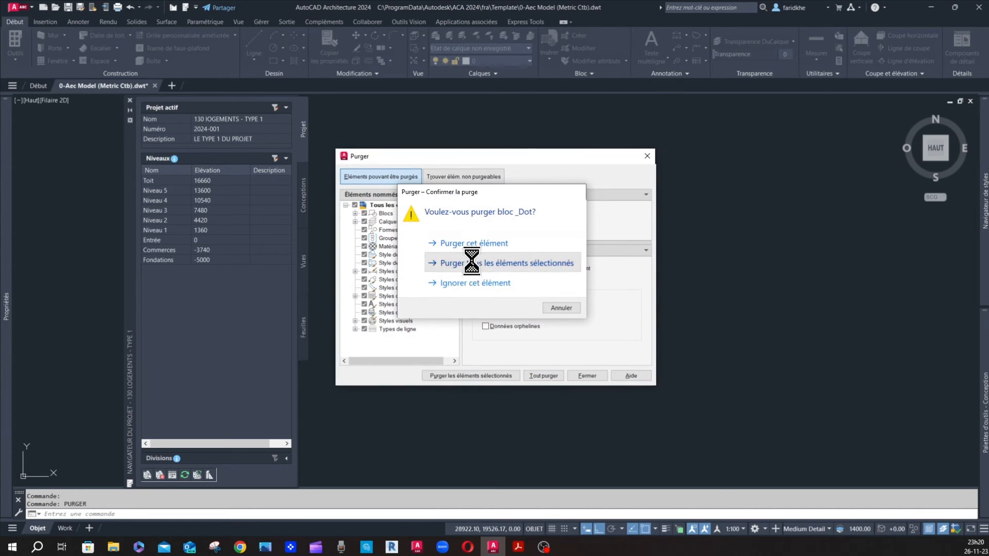
pyautogui.click(552, 375)
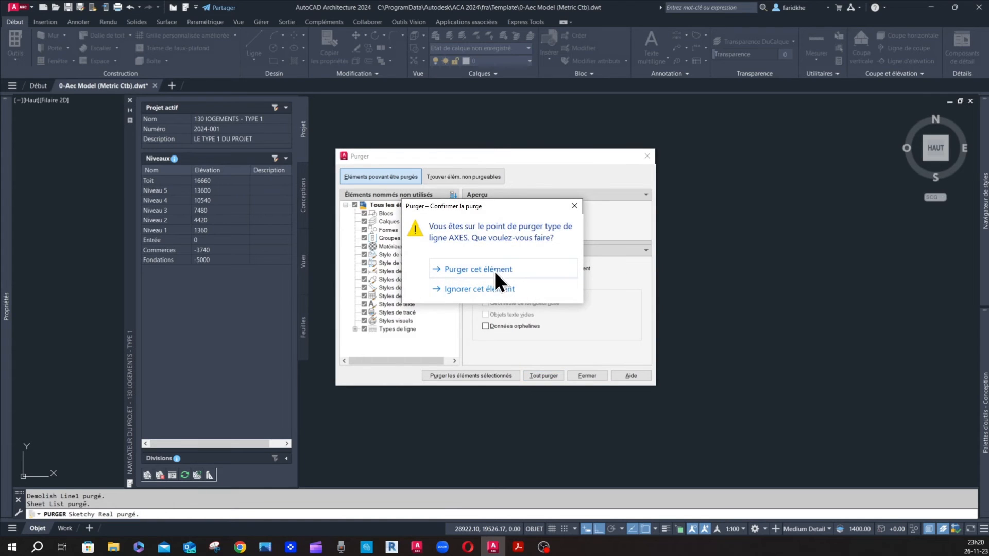
pyautogui.click(493, 269)
pyautogui.click(586, 375)
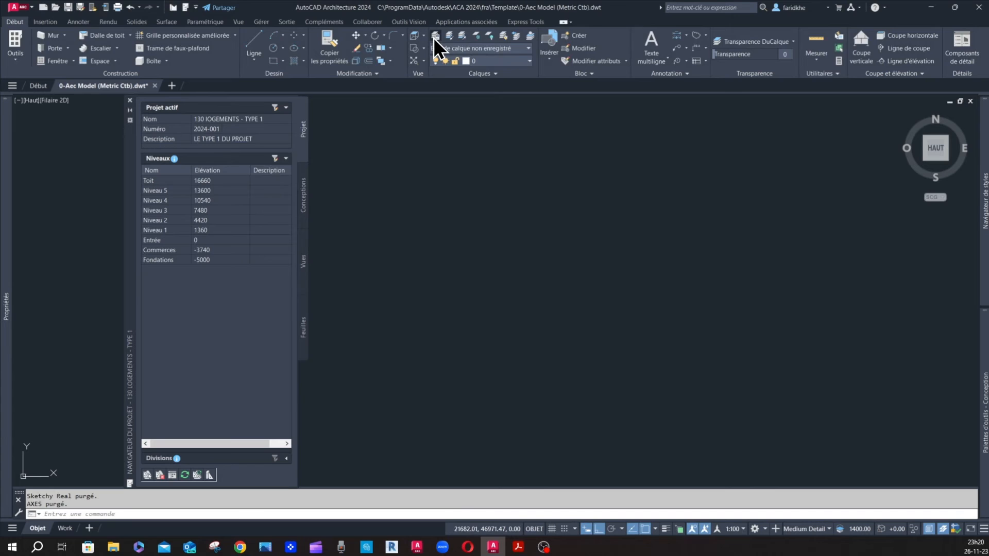
# Review the layers remaining in the drawing, then save the template 0-Aec Model (Metric Ctb).dwt.
pyautogui.click(434, 37)
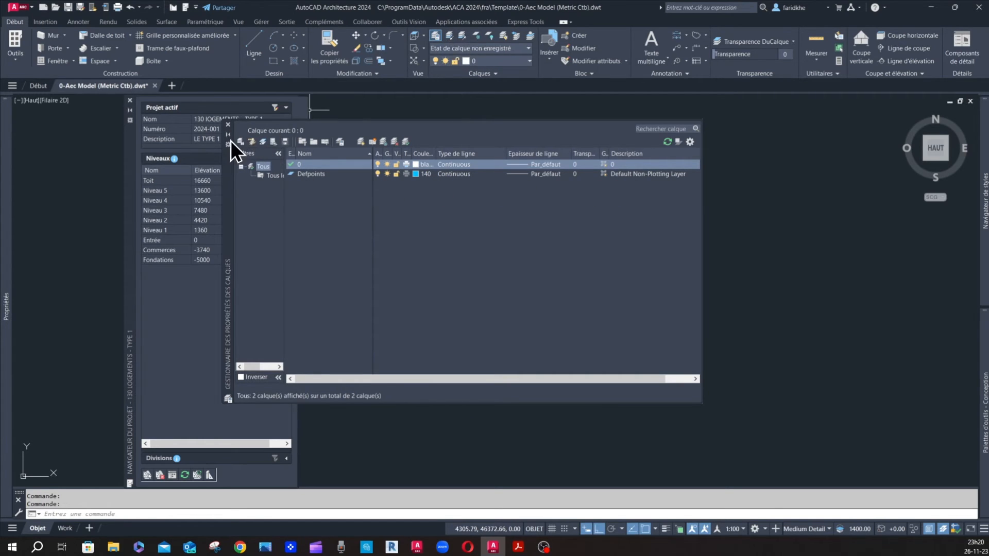
pyautogui.click(229, 125)
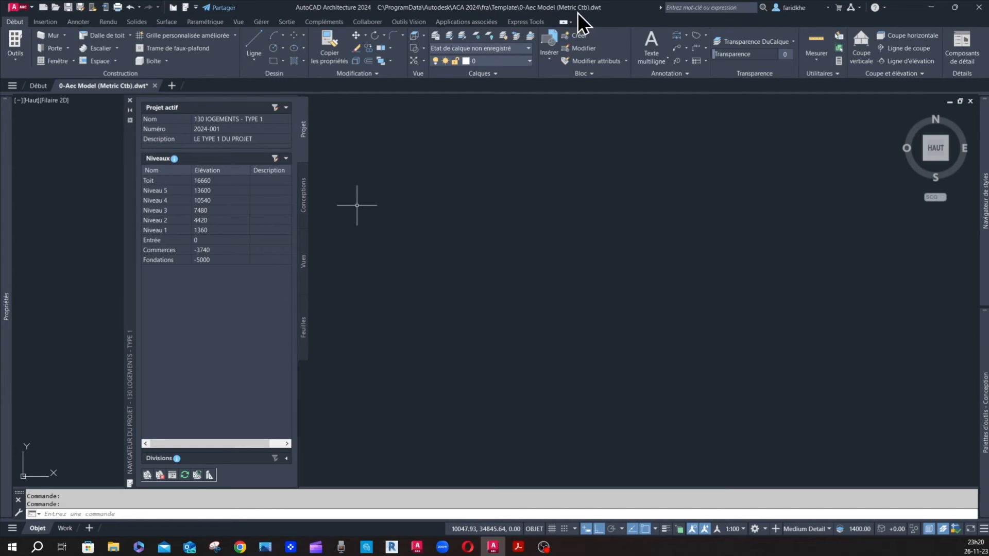
pyautogui.click(69, 7)
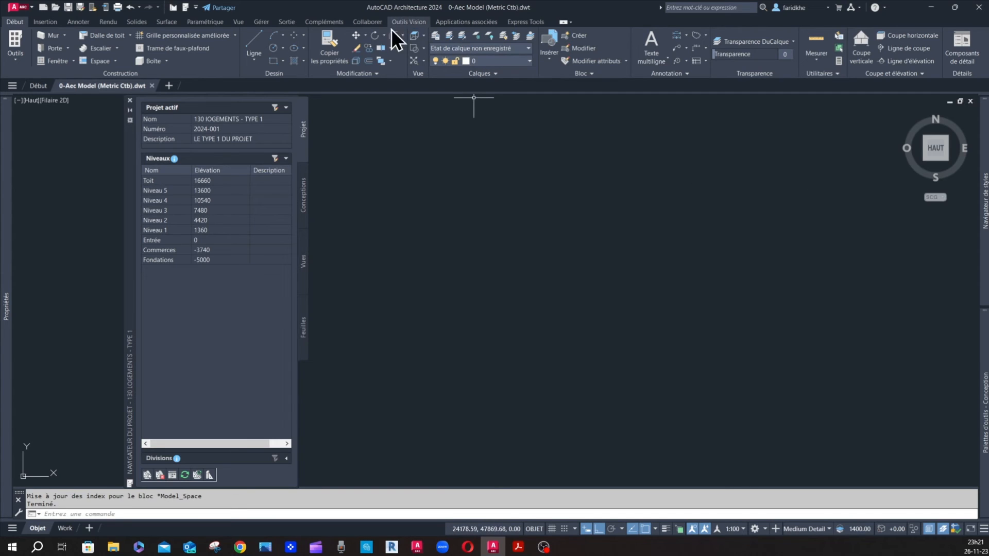
# Display the layer keys of the AutoCAD Architecture FRA style in the template and look through the annotation keys from ANNDTOBJ to ANNSXOBJ.
pyautogui.click(261, 22)
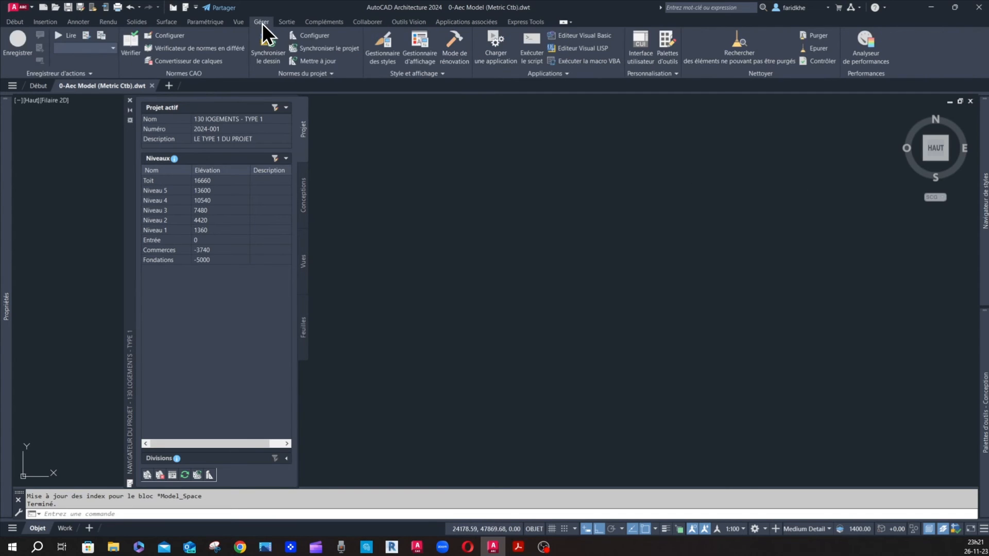
pyautogui.click(384, 49)
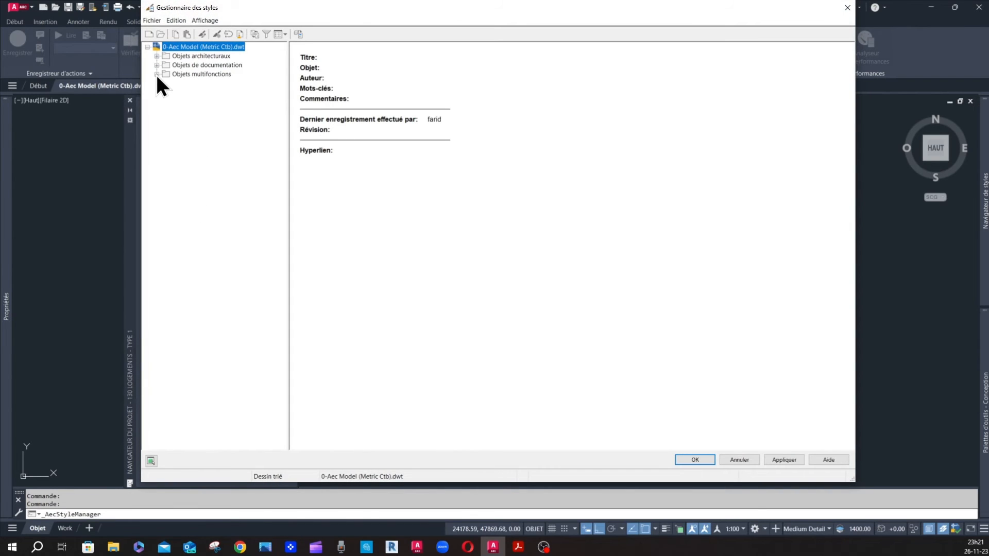
pyautogui.click(156, 74)
pyautogui.click(166, 155)
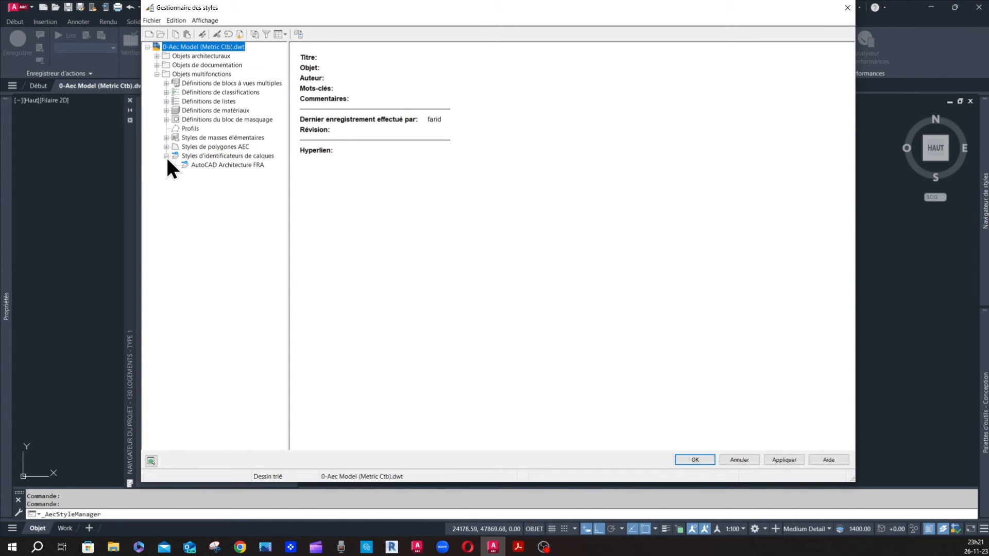
pyautogui.click(203, 165)
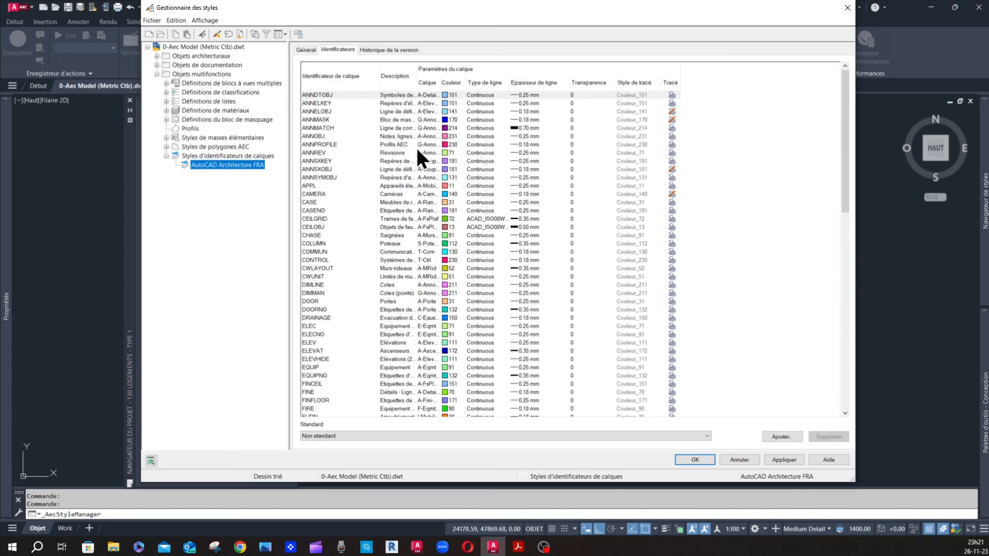
pyautogui.click(325, 94)
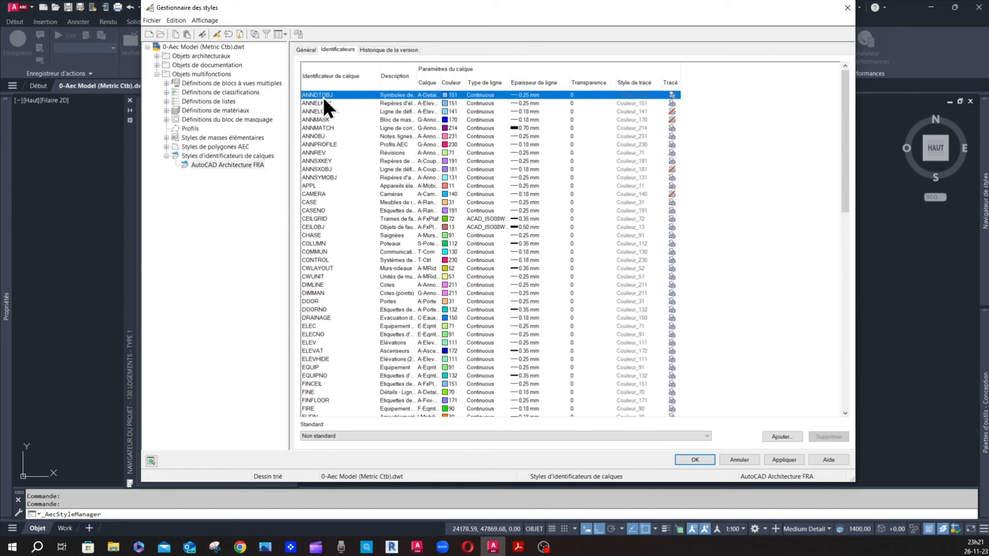
pyautogui.click(316, 136)
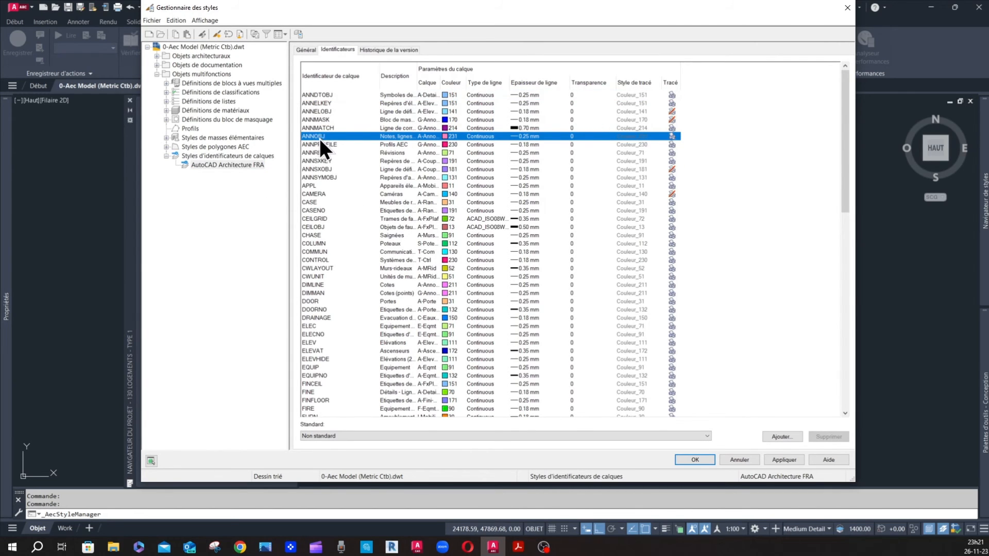
pyautogui.press('Down')
pyautogui.press('Down')
pyautogui.press('Down')
pyautogui.press('Down')
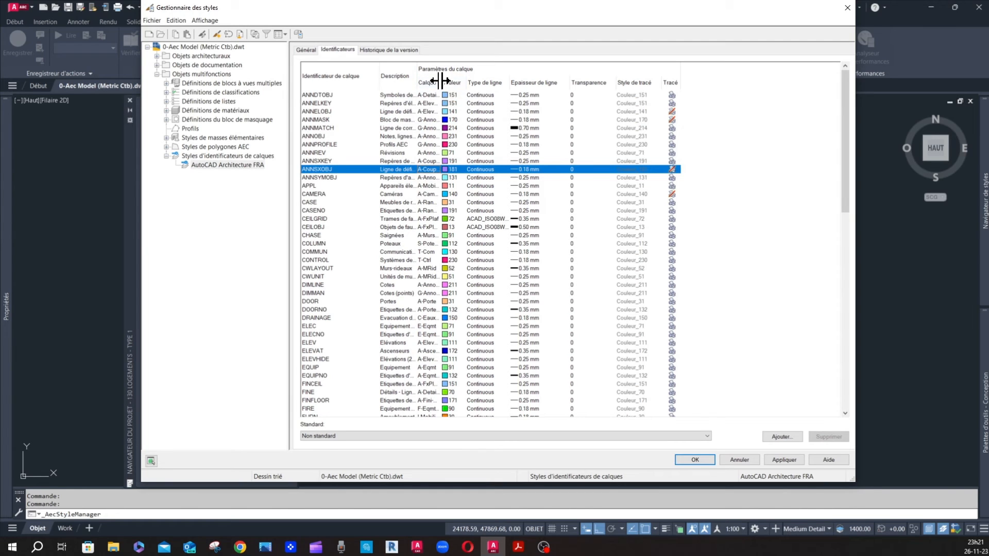
# Widen the layer column, sort the keys by layer and review the list to its end, then apply and close the style manager.
pyautogui.moveTo(440, 82); pyautogui.dragTo(469, 83)
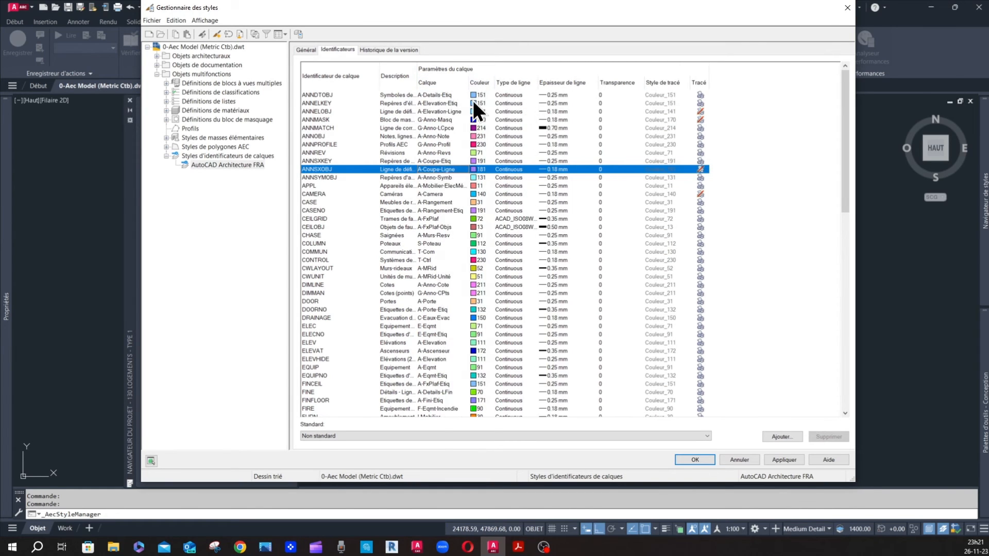
pyautogui.click(440, 82)
pyautogui.scroll(-10, 454, 273)
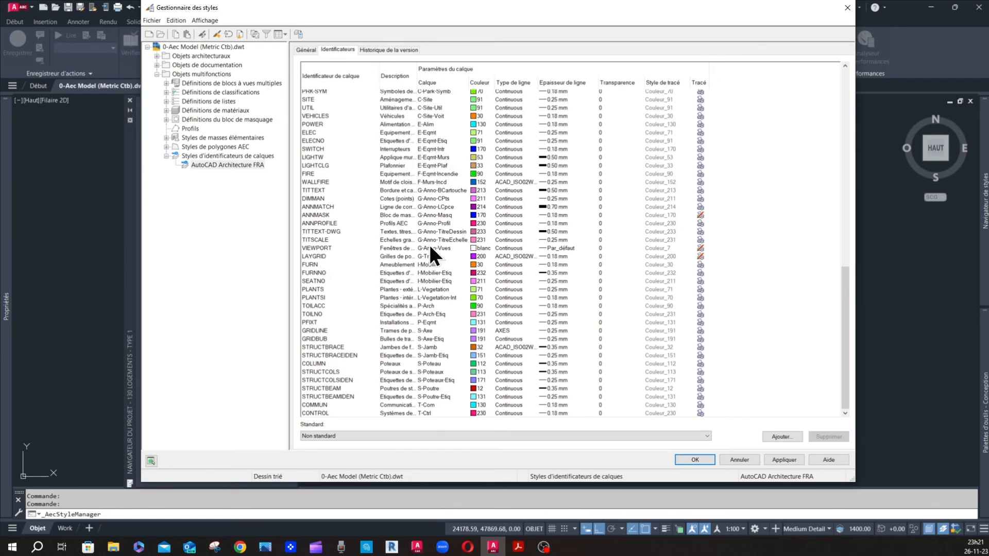
pyautogui.click(784, 460)
pyautogui.click(699, 459)
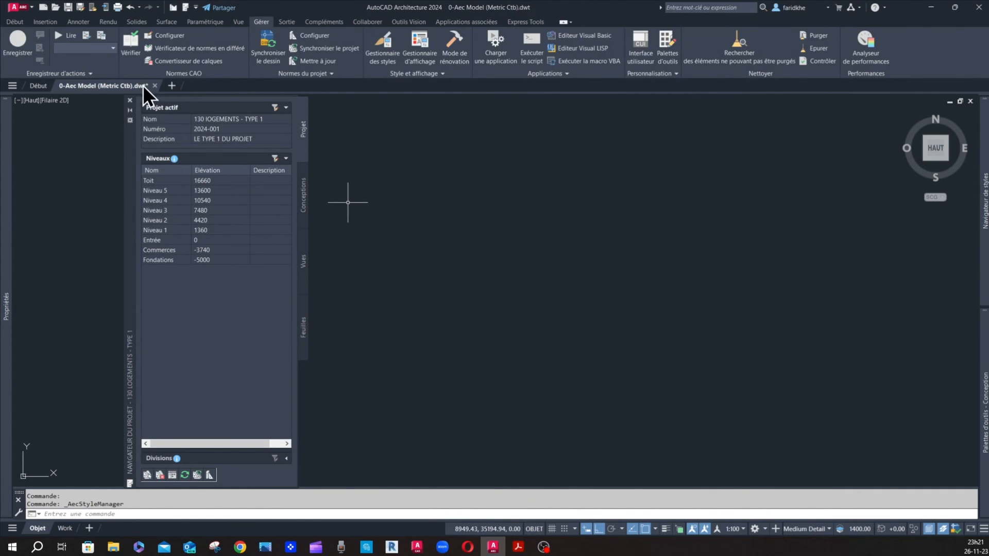
# Save the template 0-Aec Model (Metric Ctb).dwt again and close it.
pyautogui.click(68, 7)
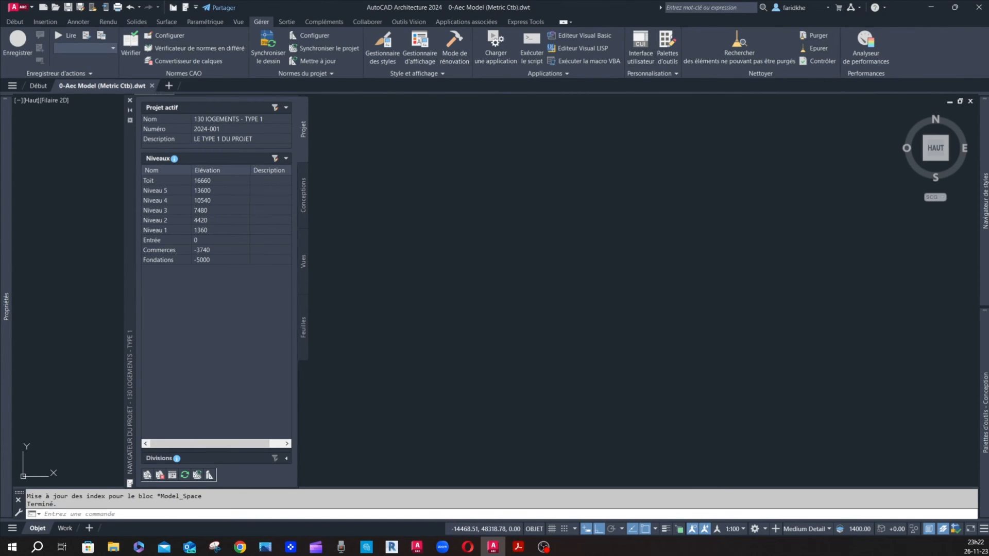
pyautogui.click(152, 86)
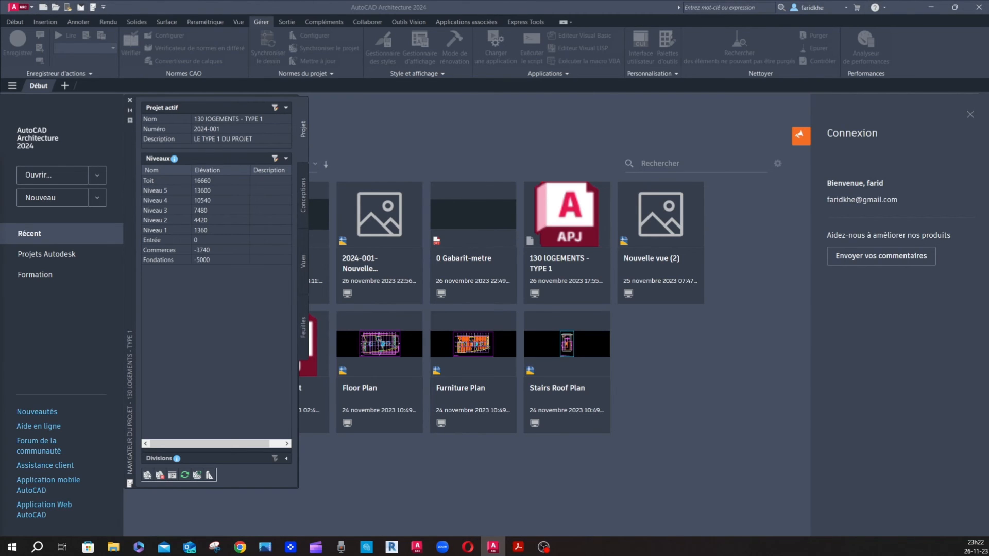
# Set the common model view template in the properties of project 130 lOGEMENTS - TYPE 1 to 0-Aec Model (Metric Ctb).dwt.
pyautogui.click(275, 108)
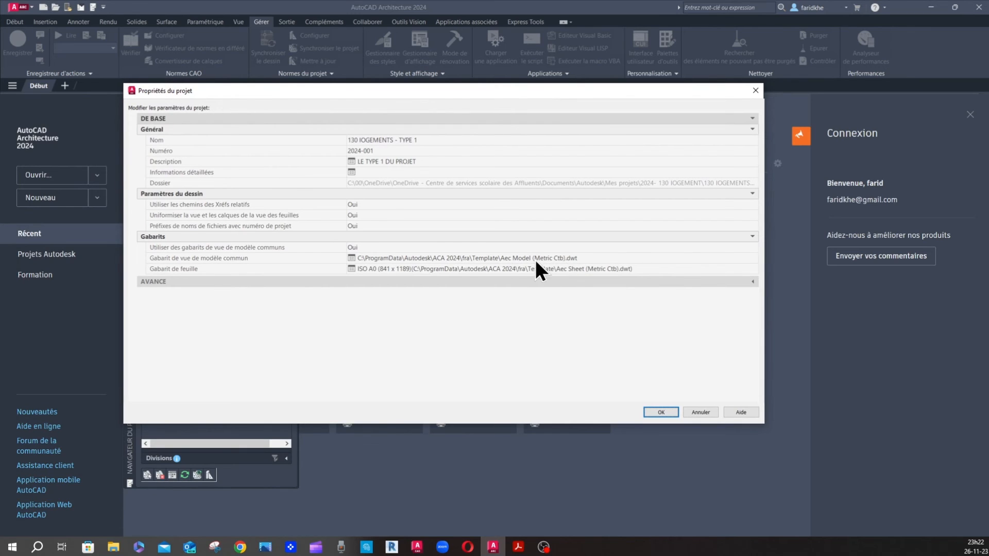
pyautogui.click(567, 258)
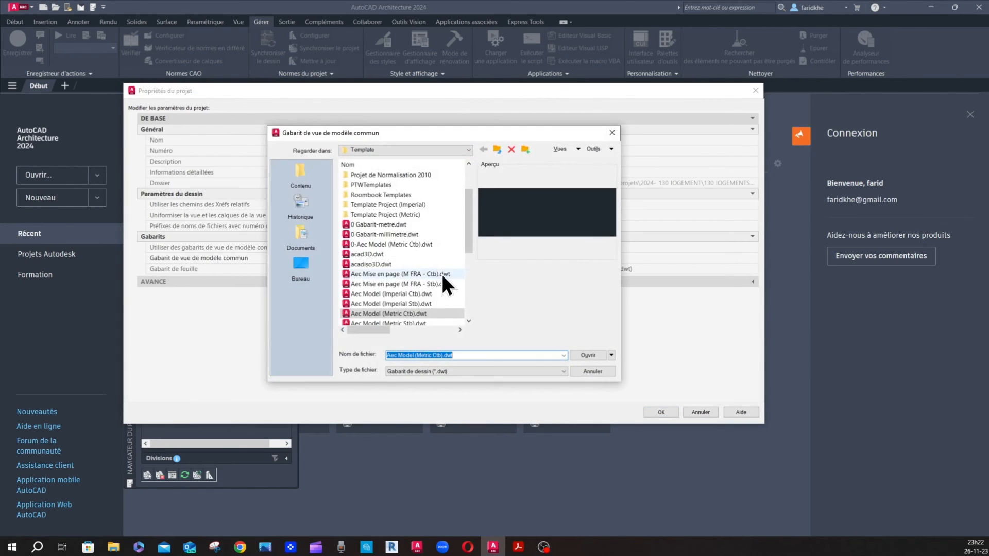
pyautogui.click(351, 246)
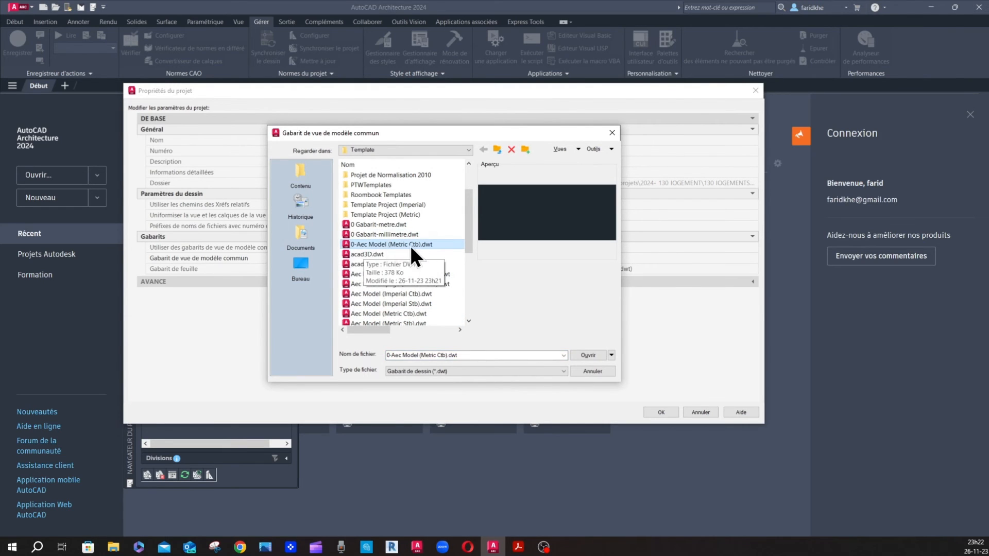
pyautogui.click(588, 354)
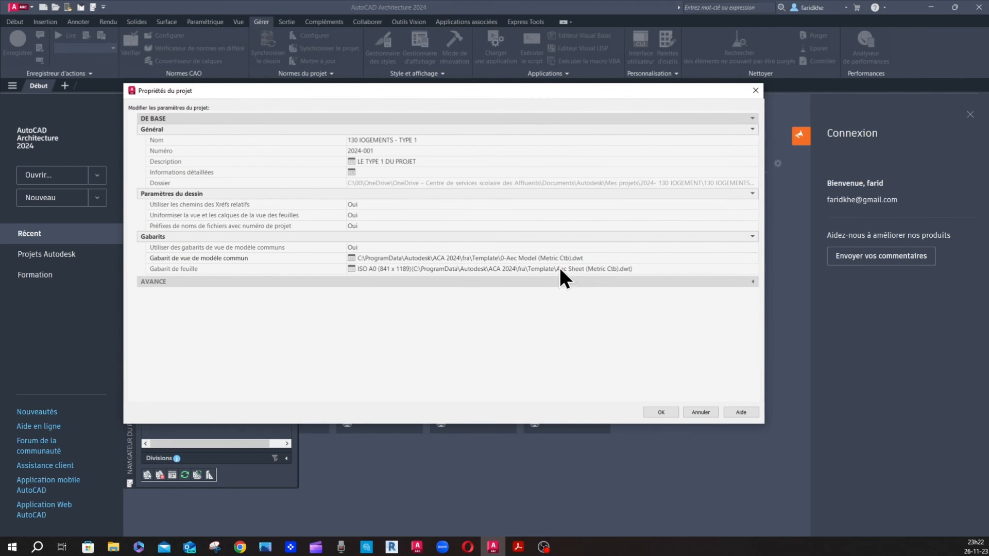
pyautogui.click(661, 412)
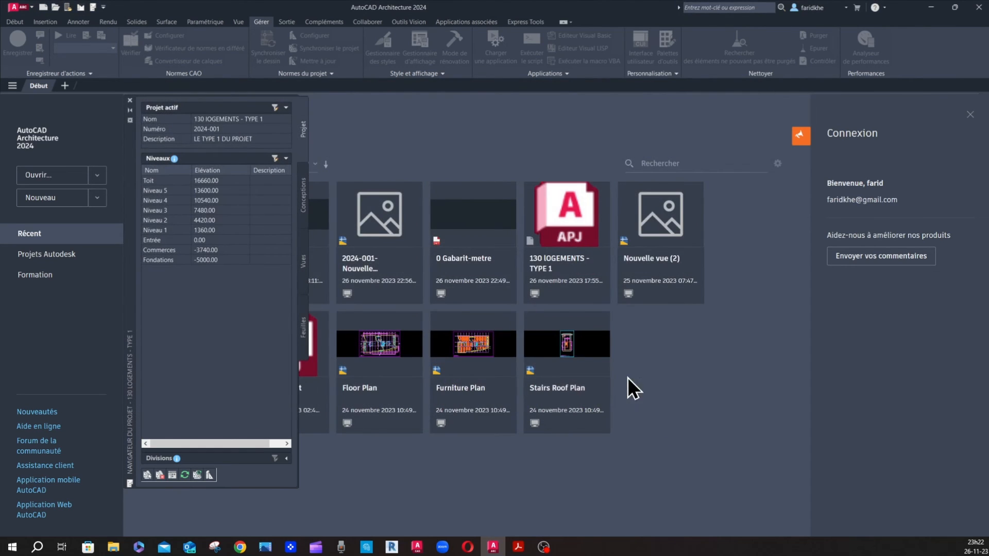
# Create a new drawing from the sheet template Aec sheet (metric ctb).dwt.
pyautogui.click(24, 8)
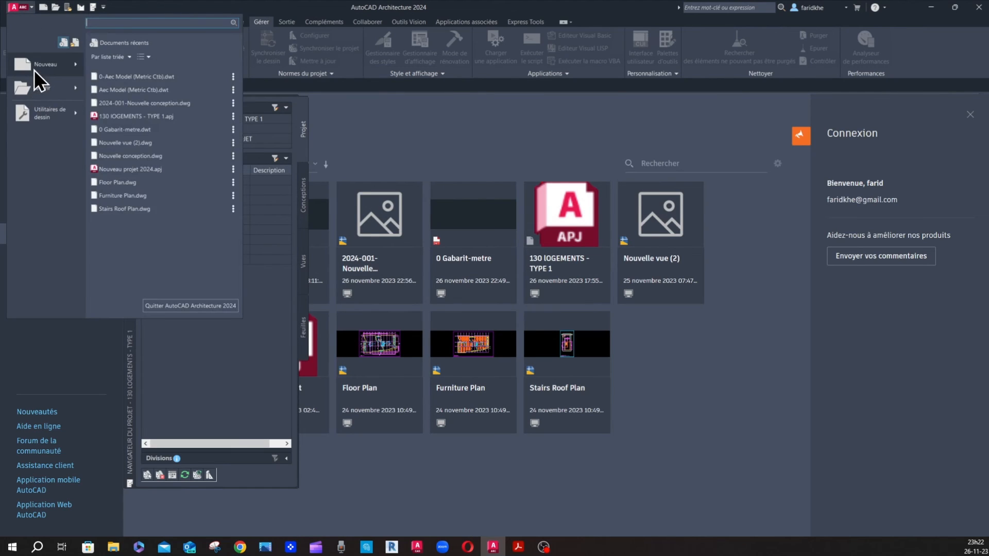
pyautogui.moveTo(36, 66)
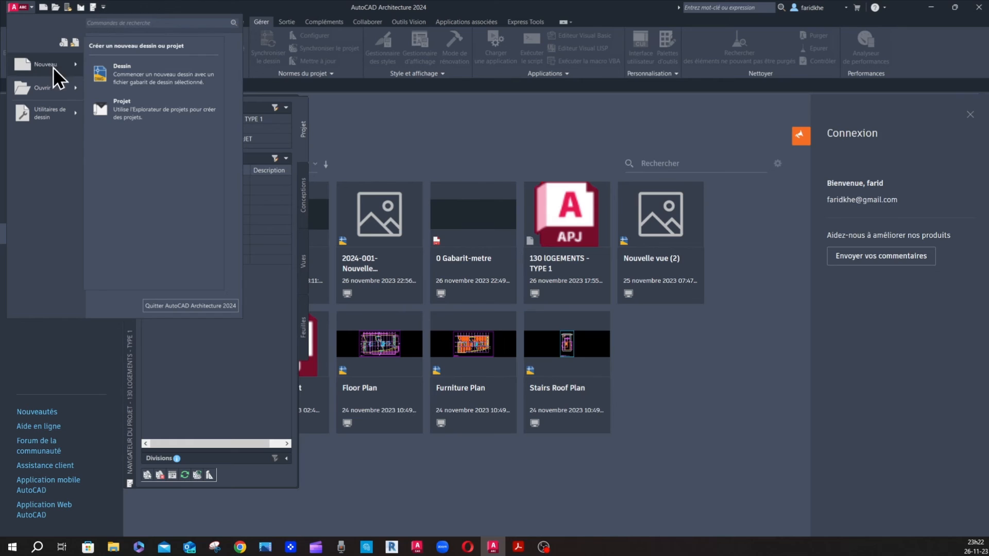
pyautogui.click(129, 73)
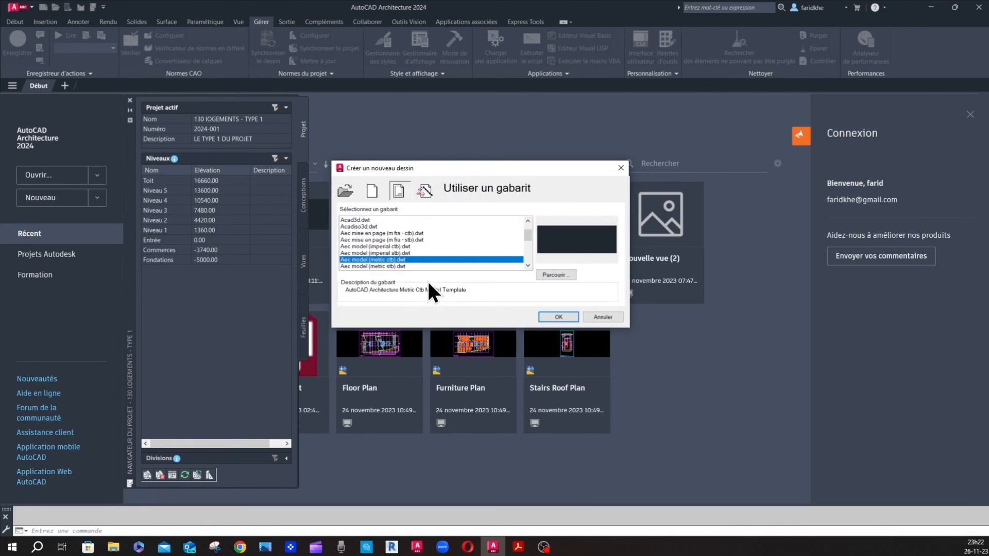
pyautogui.scroll(-2, 407, 241)
pyautogui.scroll(-2, 398, 249)
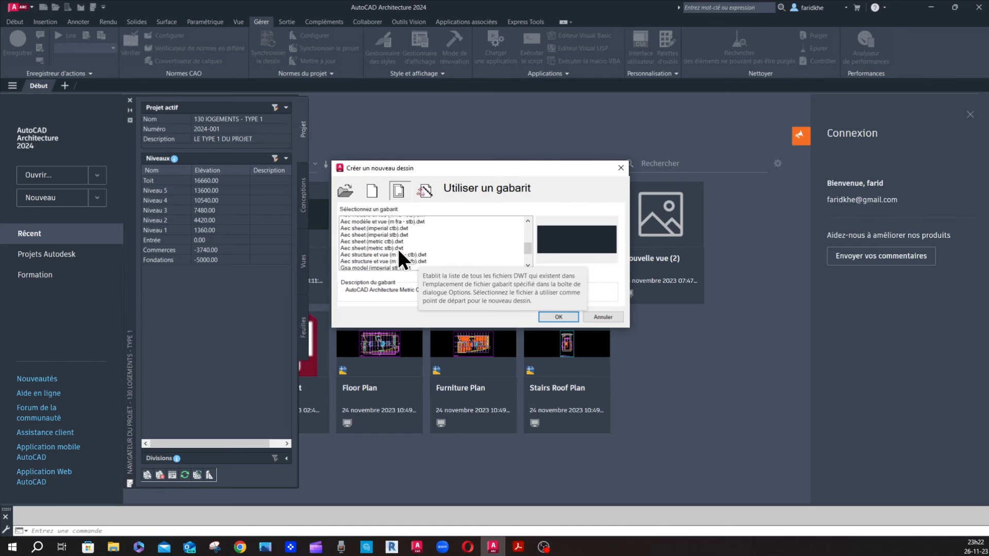
pyautogui.scroll(1, 387, 261)
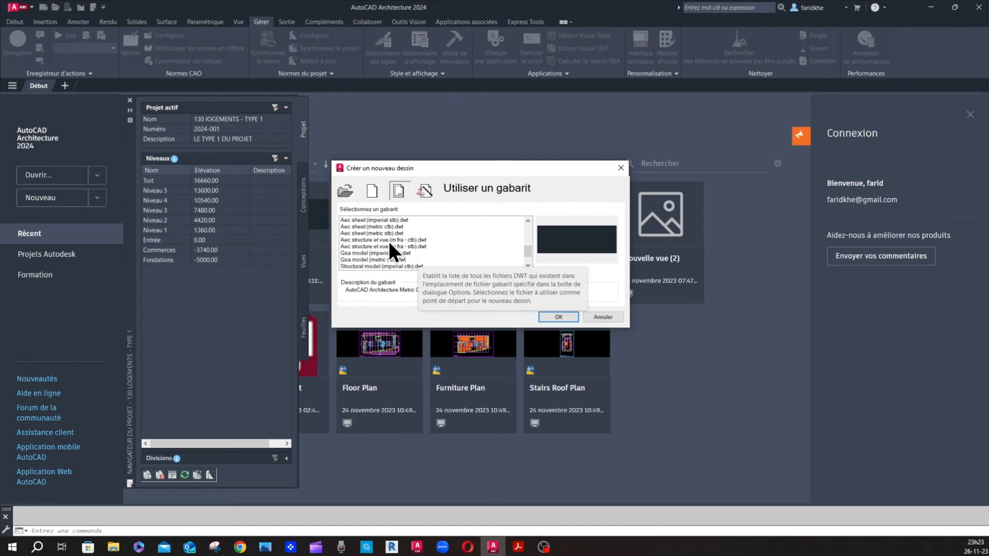
pyautogui.scroll(1, 381, 235)
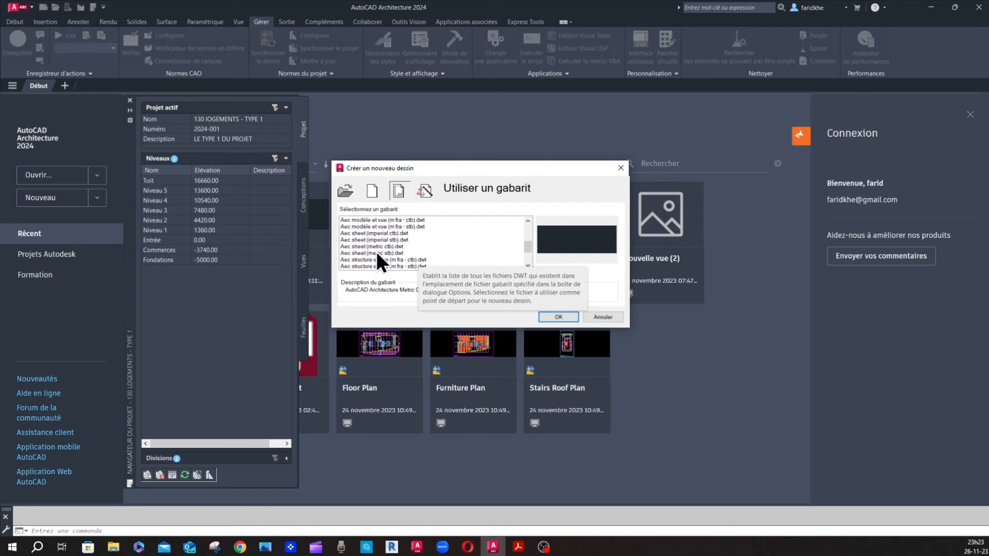
pyautogui.click(378, 253)
pyautogui.click(381, 246)
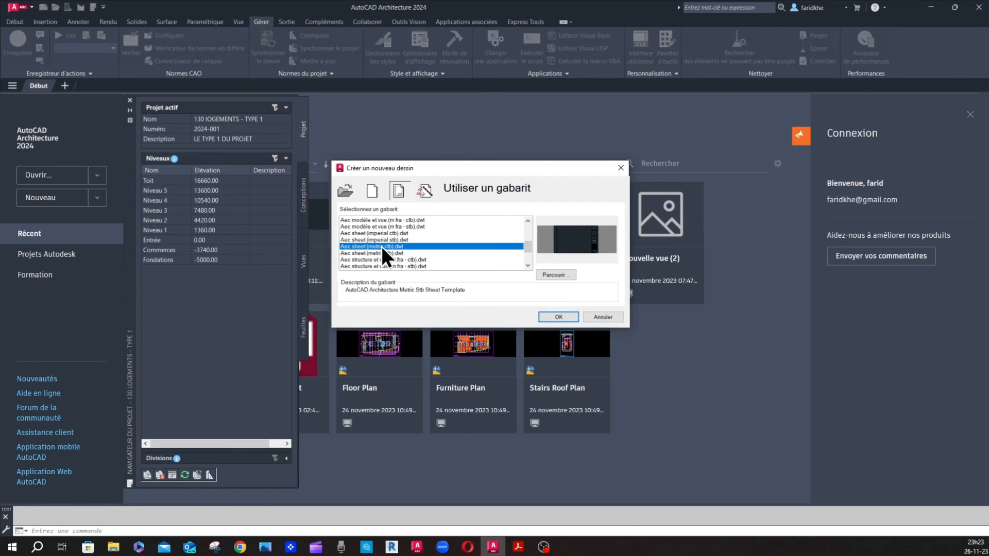
pyautogui.click(558, 317)
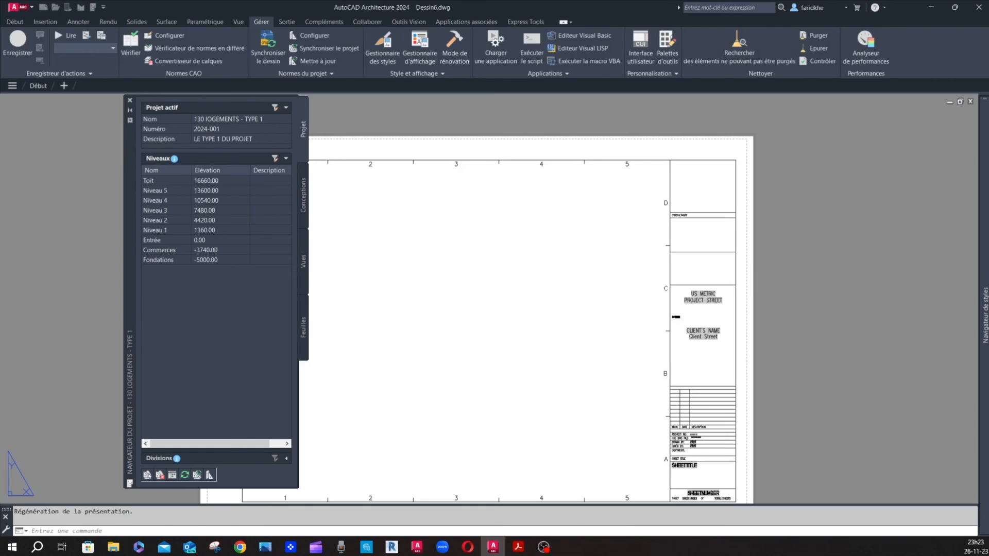
# Look through the ISO A0, A1 and A2 sheet layouts and examine the ISO A2 title block fields, including the sheet title, before returning to model space.
pyautogui.click(130, 111)
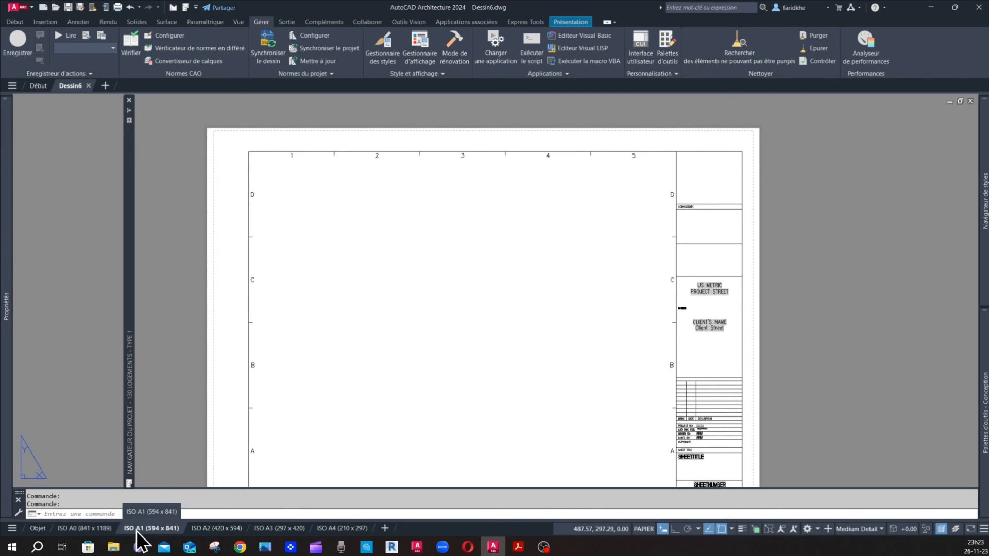
pyautogui.click(81, 529)
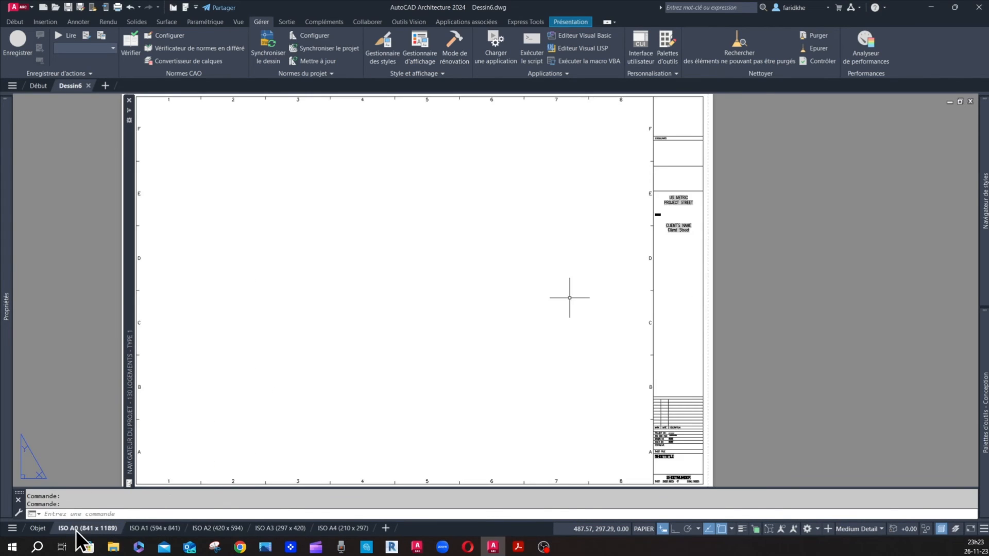
pyautogui.click(156, 530)
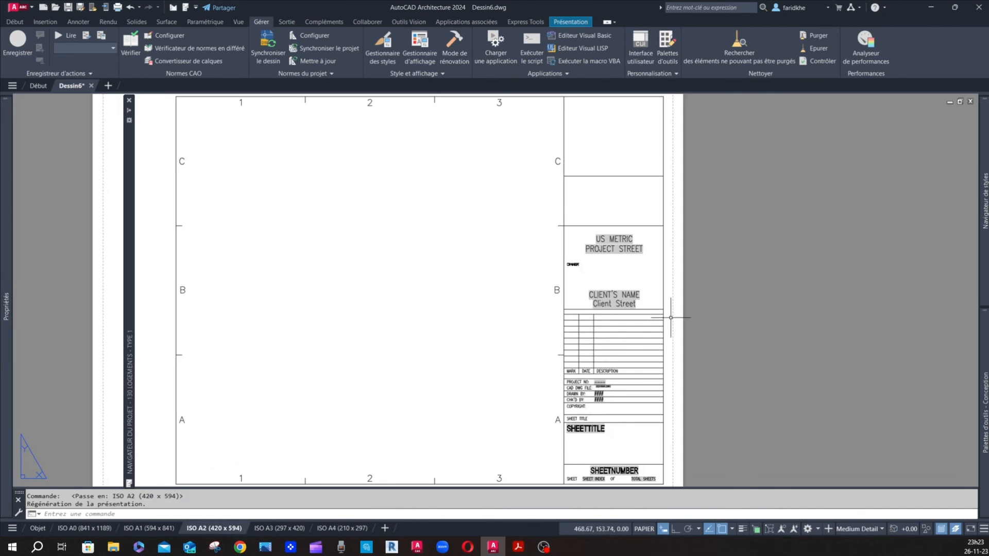
pyautogui.click(217, 528)
pyautogui.scroll(-2, 706, 281)
pyautogui.scroll(4, 510, 194)
pyautogui.scroll(-4, 521, 216)
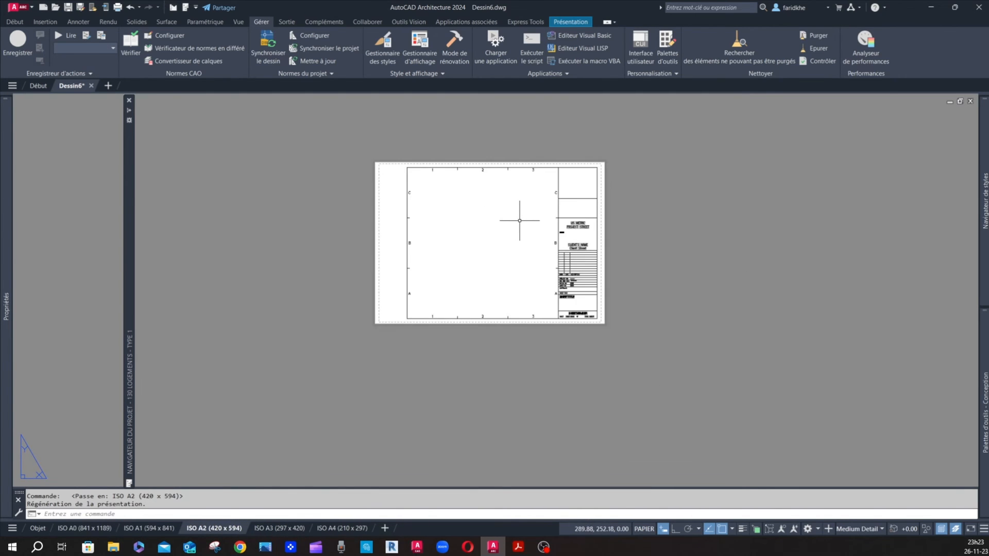
pyautogui.scroll(2, 440, 166)
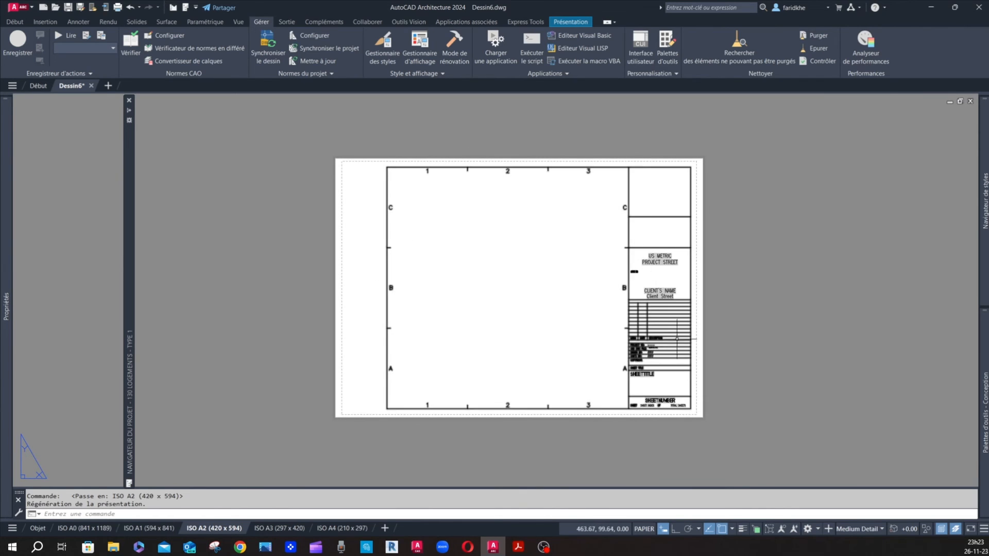
pyautogui.scroll(5, 678, 371)
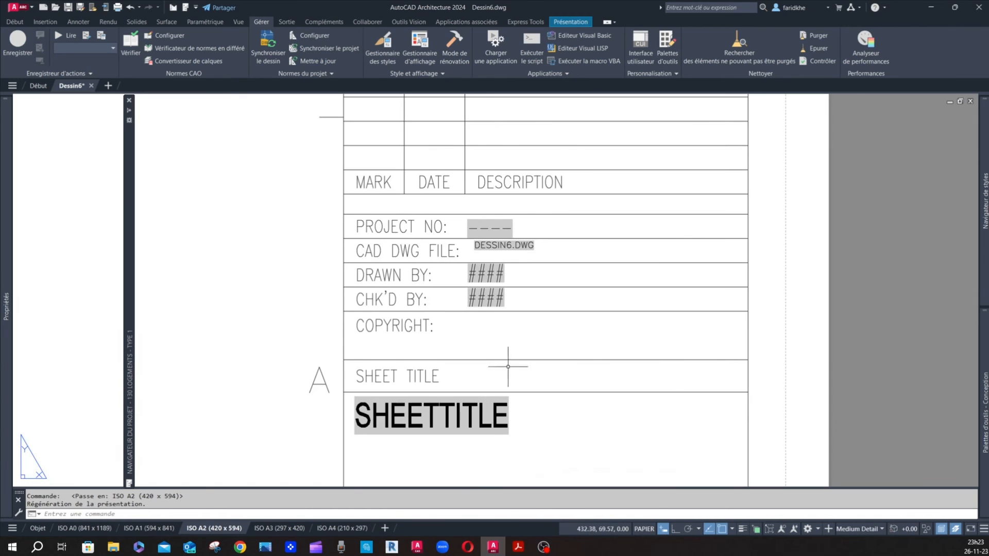
pyautogui.click(444, 410)
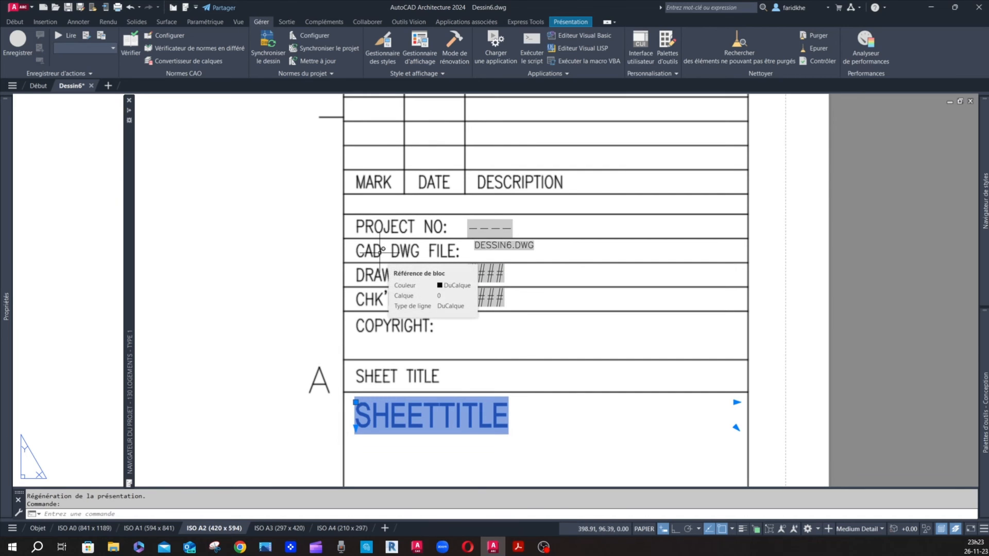
pyautogui.click(42, 528)
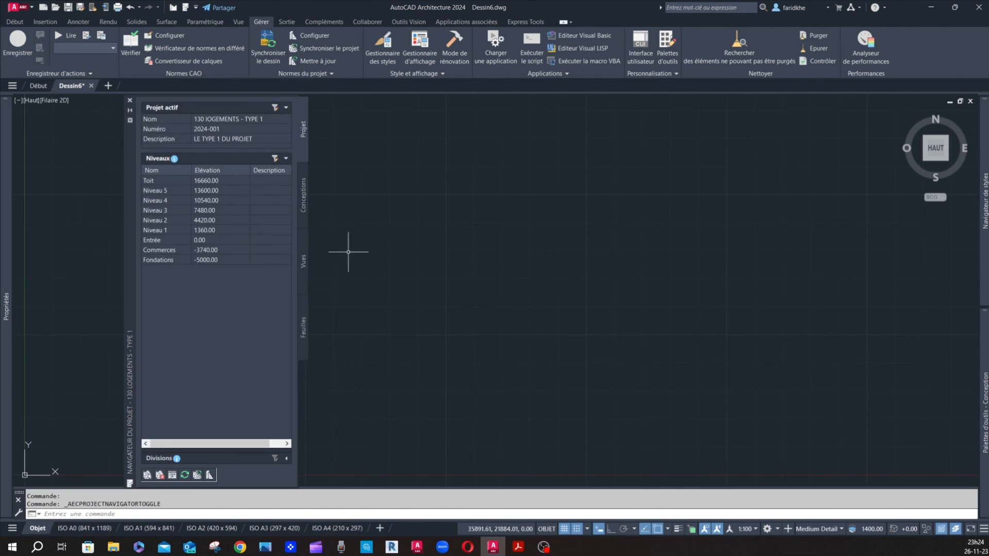
# Check the sheet template setting in the project's properties, including its available layouts and the template files that could replace it.
pyautogui.click(277, 109)
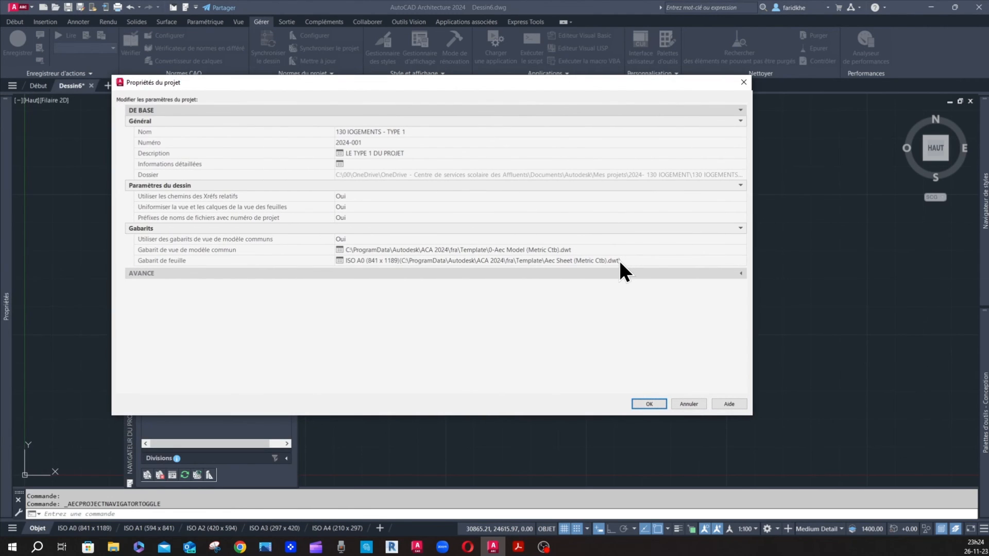
pyautogui.click(620, 261)
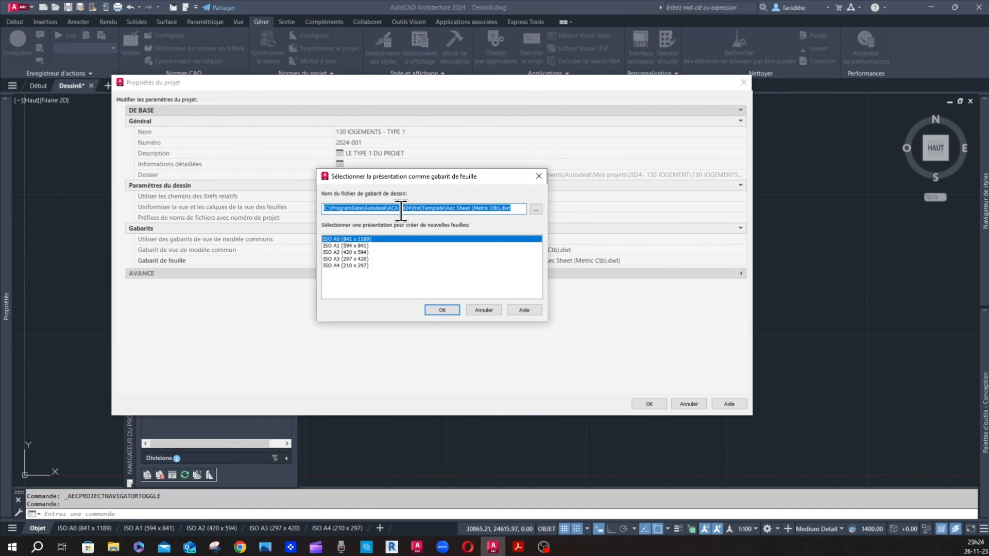
pyautogui.click(539, 208)
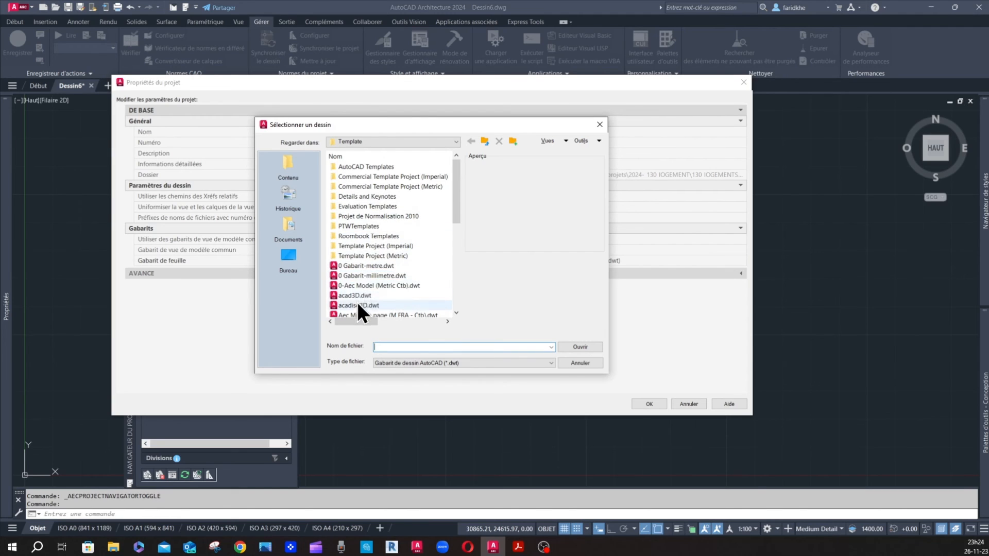
pyautogui.click(353, 285)
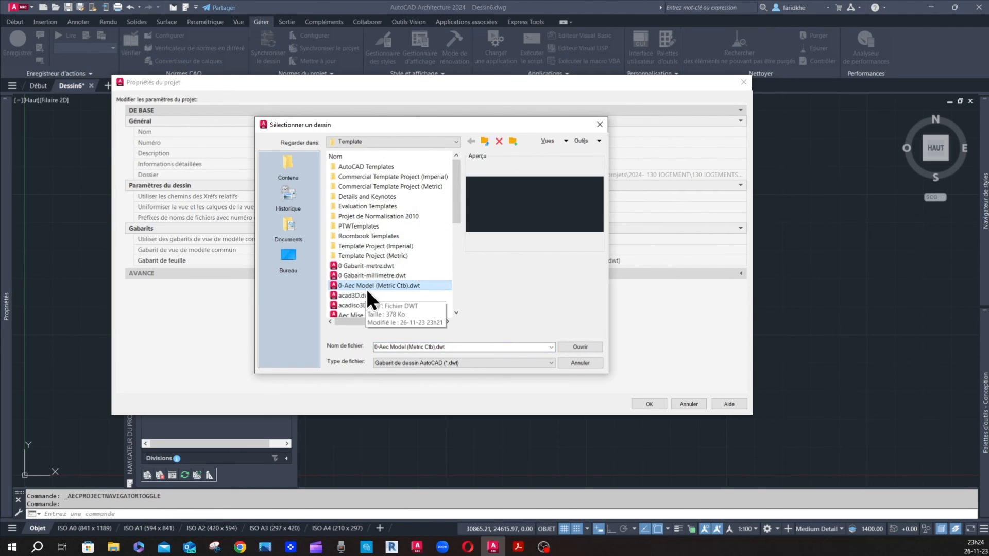
pyautogui.click(578, 366)
pyautogui.click(492, 310)
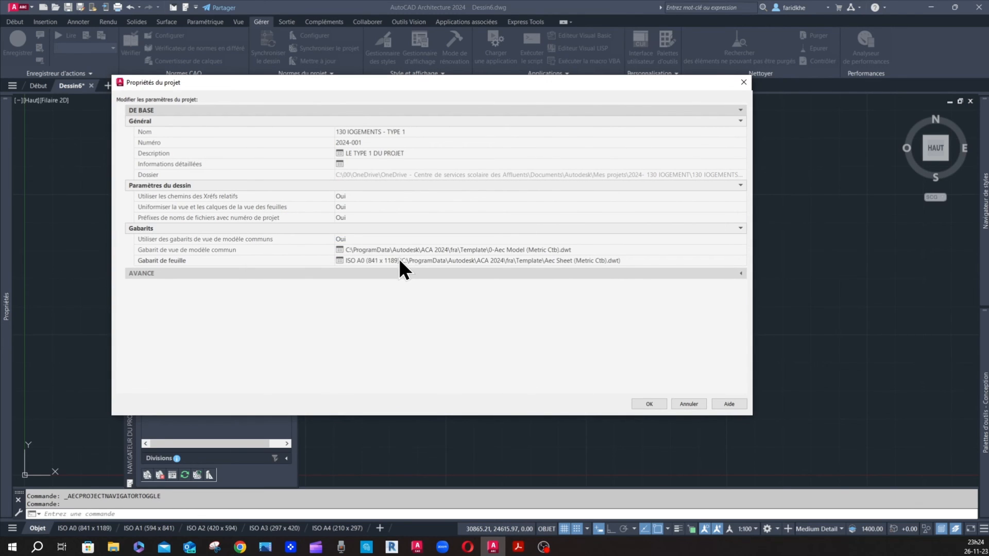
pyautogui.click(649, 405)
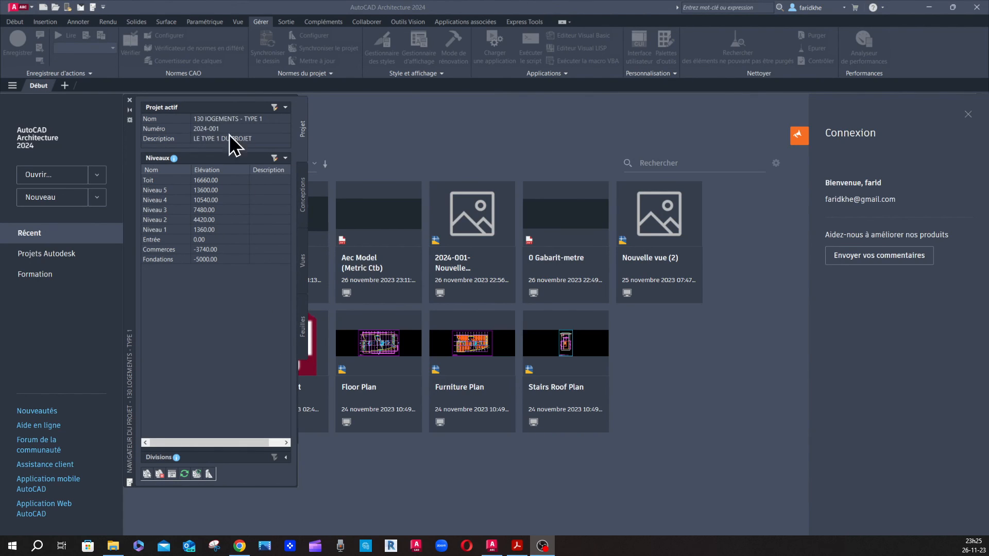
# Add a new construct named Nouvelle conception to the Conceptions category, assigned to the Fondations level and opened in the drawing editor.
pyautogui.click(304, 196)
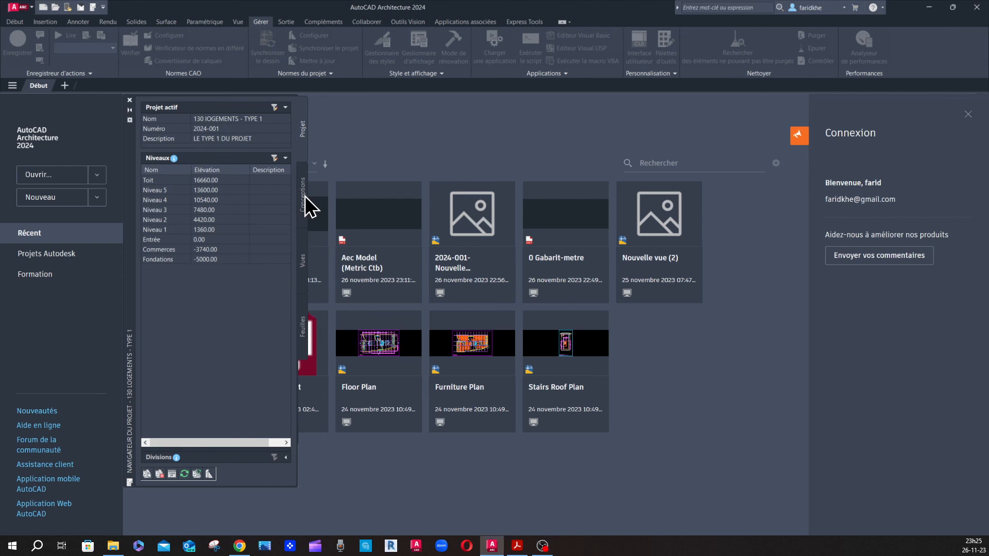
pyautogui.click(165, 119)
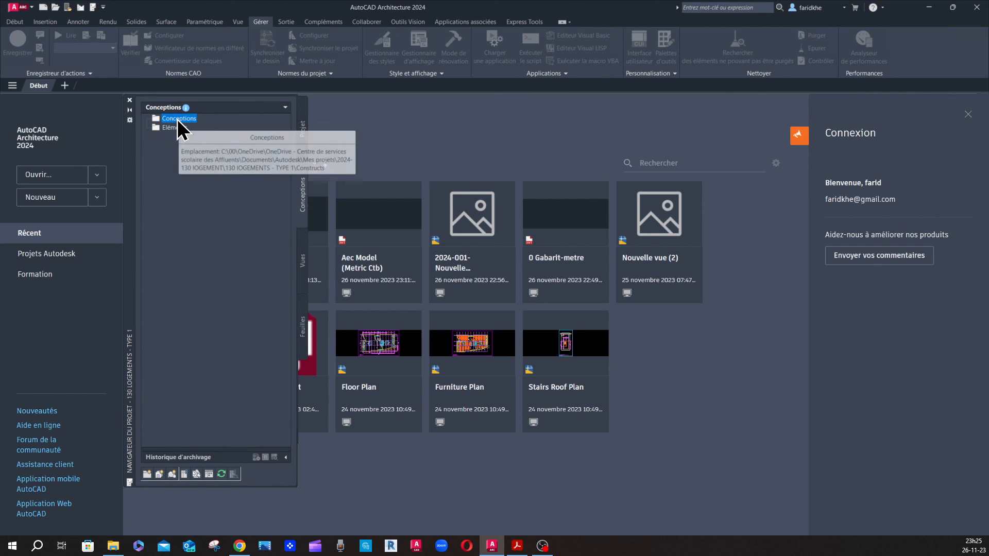
pyautogui.rightClick(178, 119)
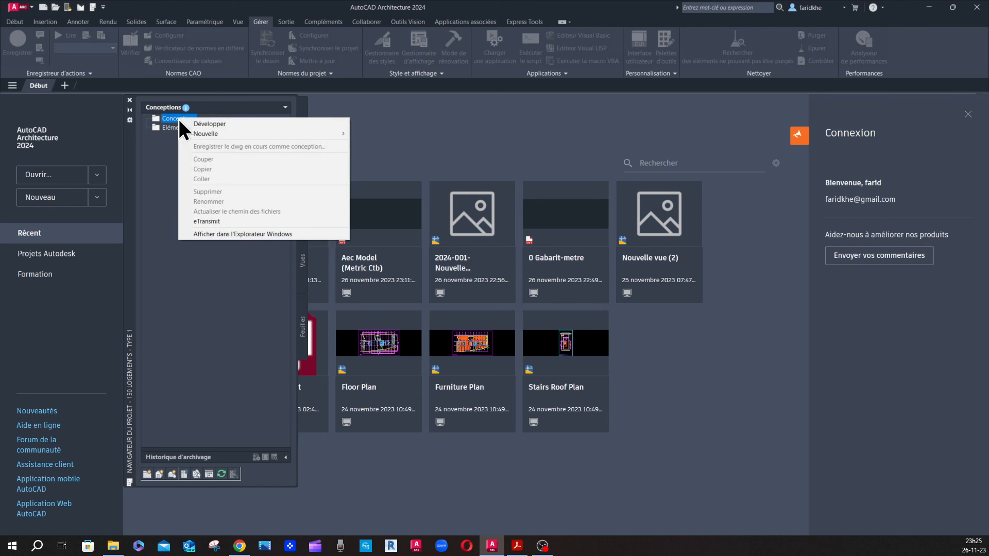
pyautogui.moveTo(210, 138)
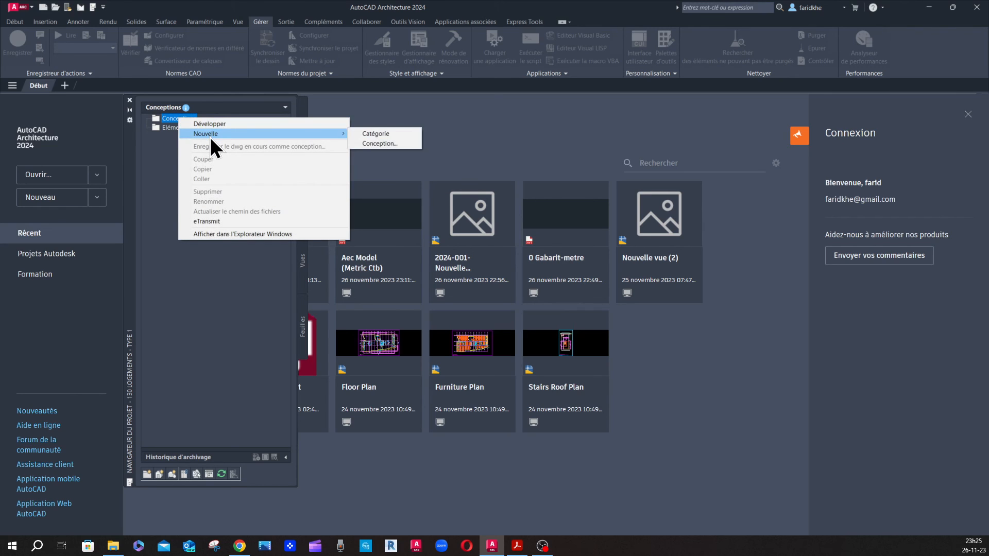
pyautogui.click(392, 144)
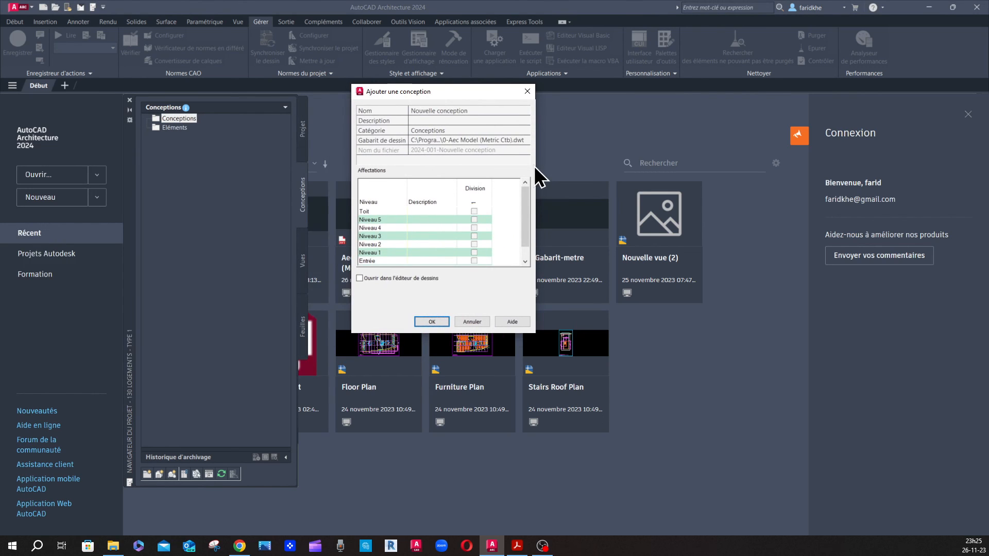
pyautogui.moveTo(536, 164); pyautogui.dragTo(822, 161)
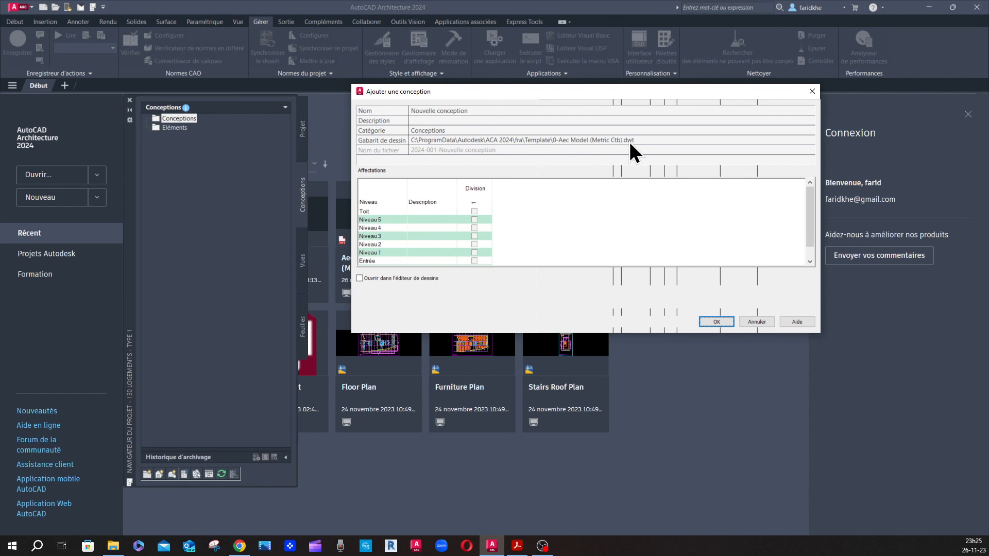
pyautogui.scroll(-1, 453, 235)
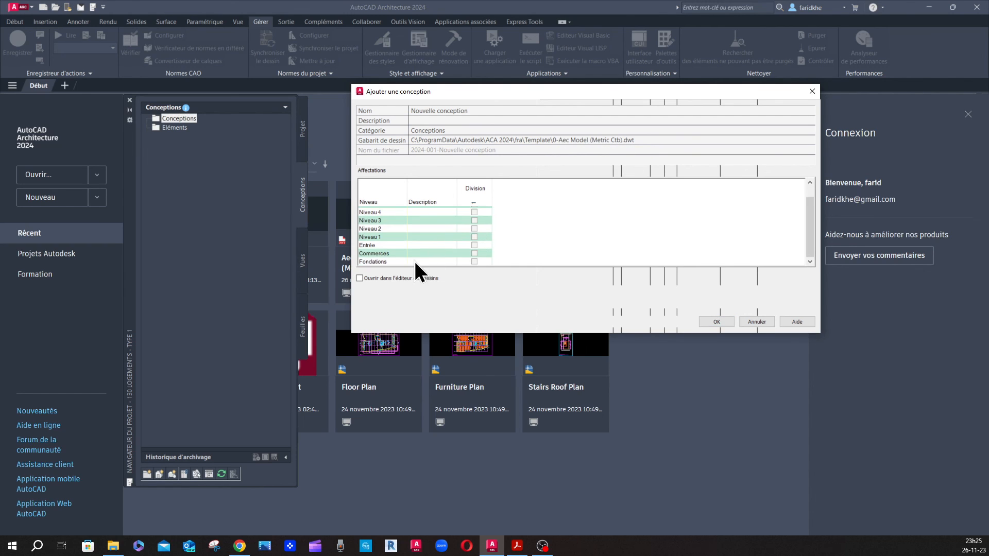
pyautogui.click(474, 262)
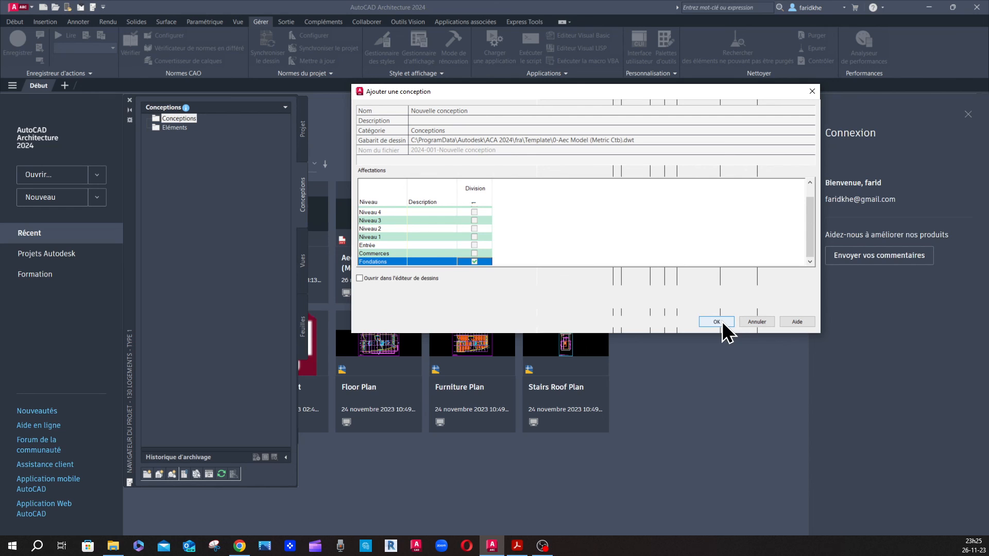
pyautogui.click(359, 278)
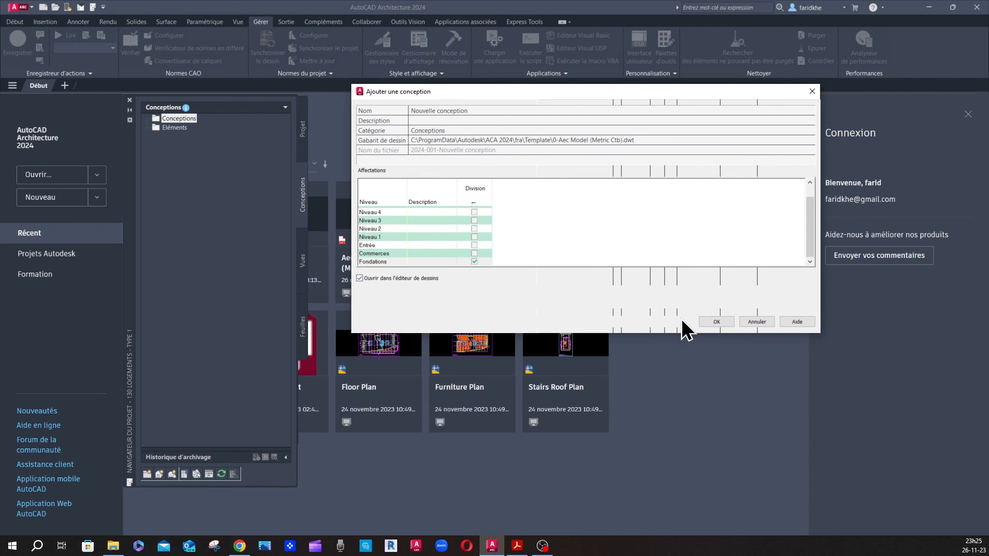
pyautogui.click(721, 322)
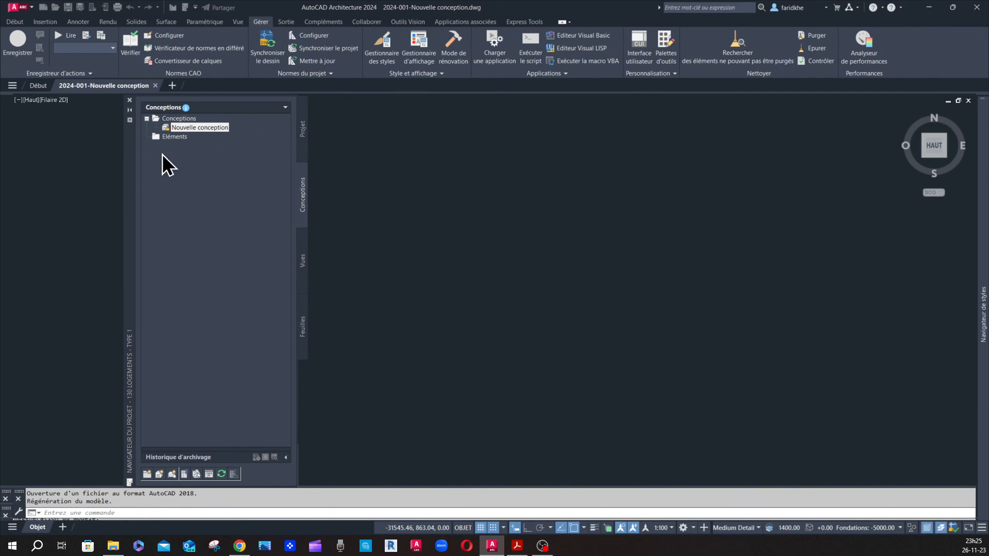
pyautogui.moveTo(132, 138)
pyautogui.mouseDown()
pyautogui.moveTo(415, 177)
pyautogui.moveTo(484, 125)
pyautogui.moveTo(461, 155)
pyautogui.moveTo(77, 156)
pyautogui.moveTo(74, 148)
pyautogui.mouseUp()
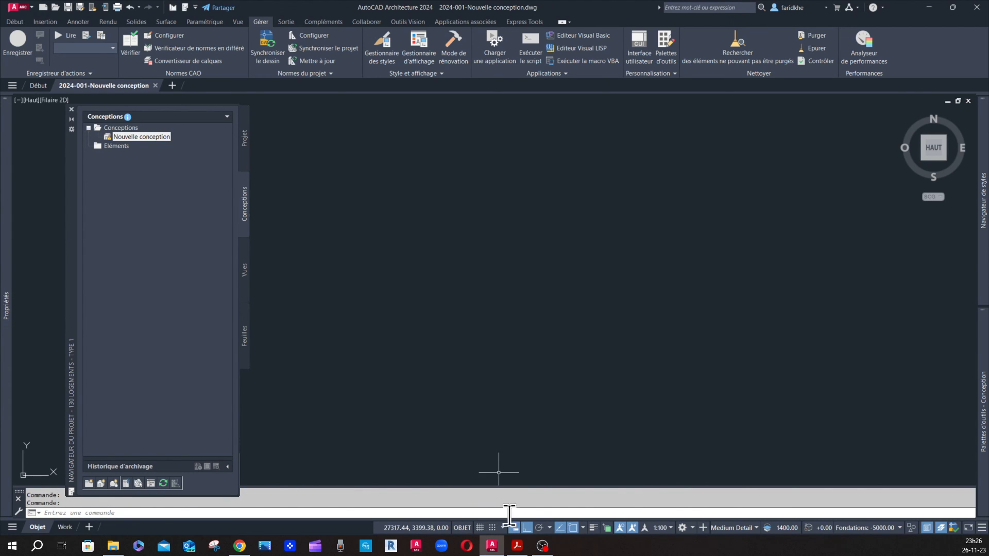
# Review the running object snap modes and the drawing setup units of the new construct drawing.
pyautogui.hotkey('ctrl', 'z')
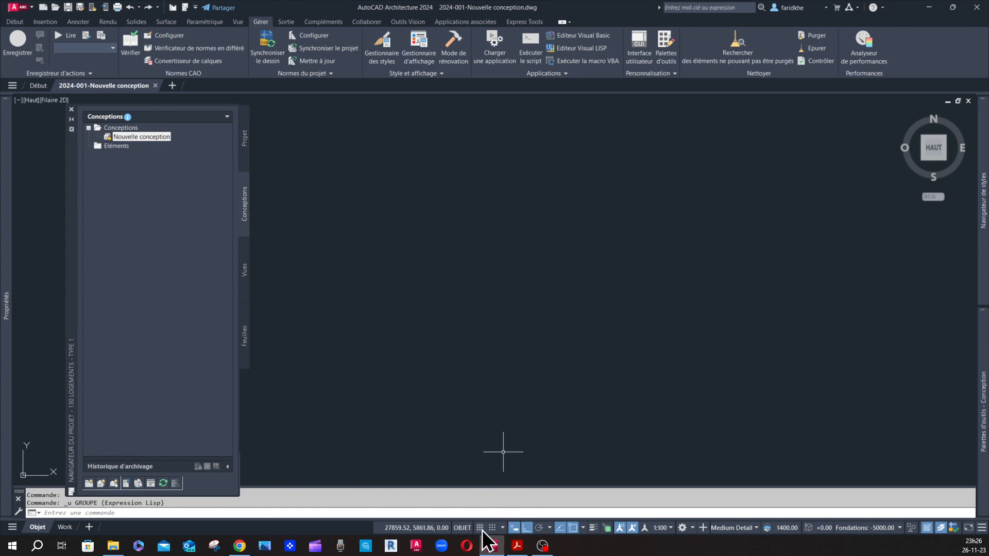
pyautogui.click(583, 529)
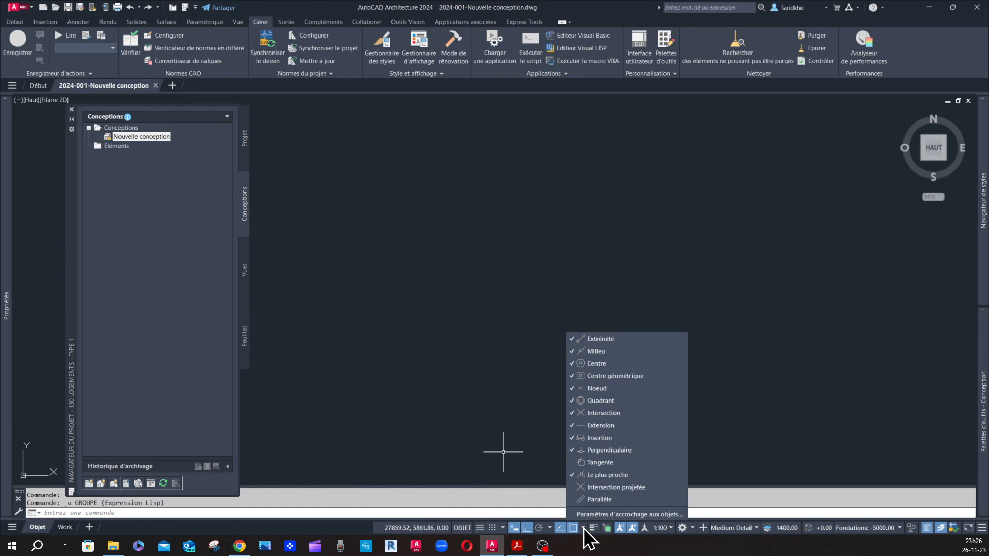
pyautogui.click(584, 529)
pyautogui.write('UI')
pyautogui.press('Return')
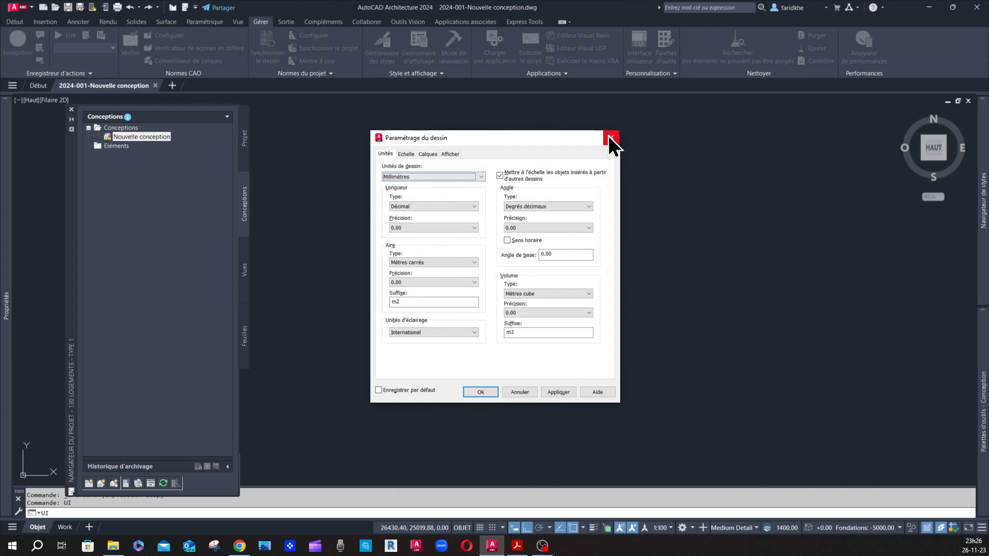
pyautogui.click(481, 392)
# Review the text styles defined in the new construct drawing.
pyautogui.write('s')
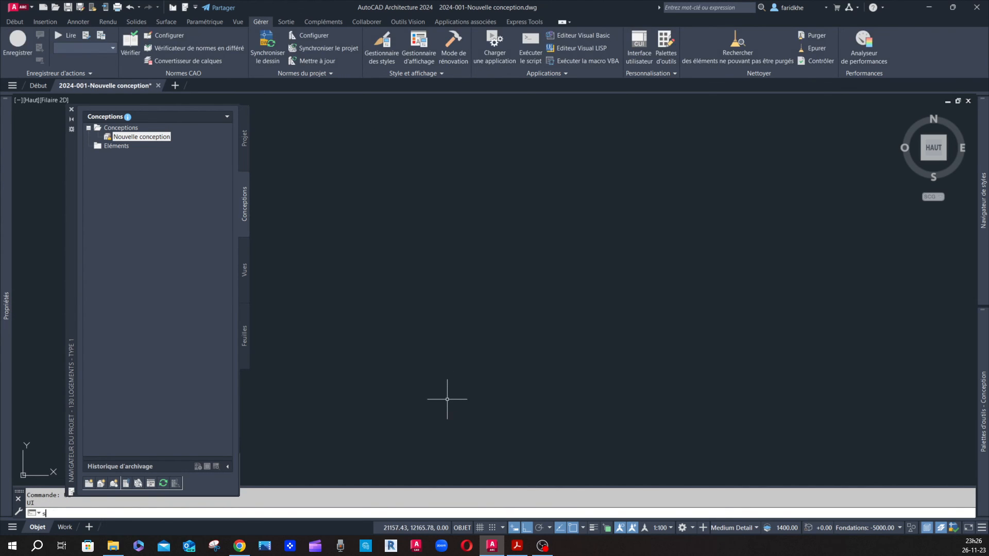
pyautogui.press('Return')
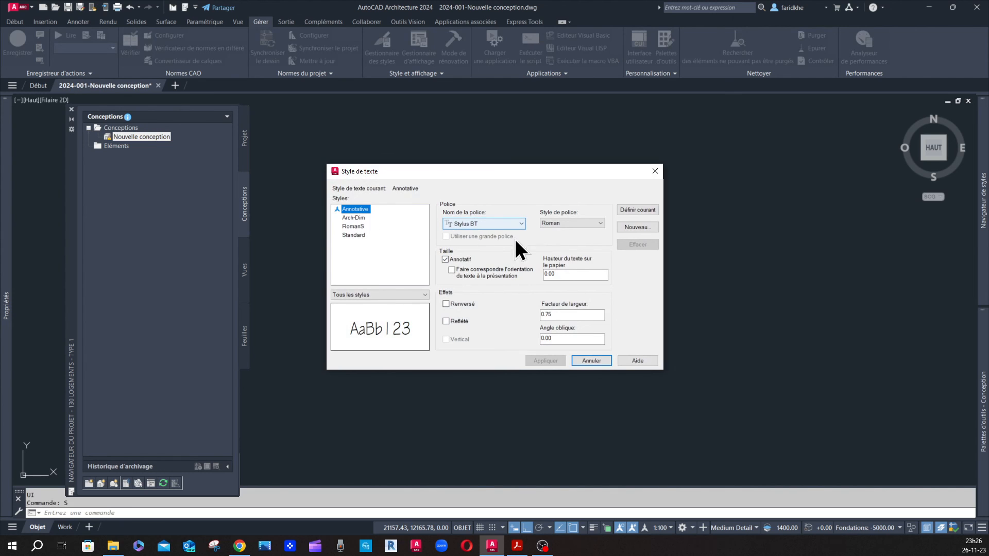
pyautogui.click(593, 361)
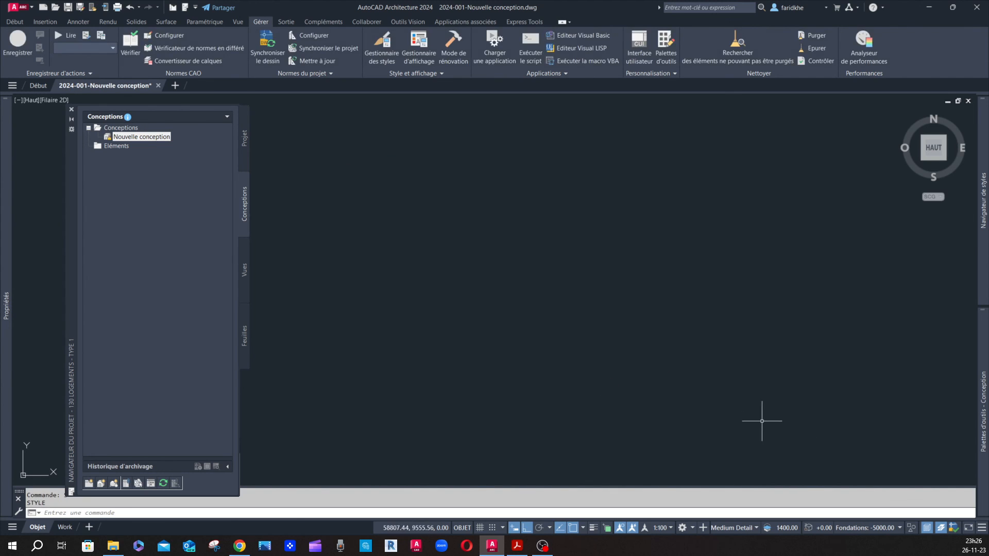
# Place an unrotated structural column grid of five by three bays in the construct drawing and select it.
pyautogui.moveTo(985, 358)
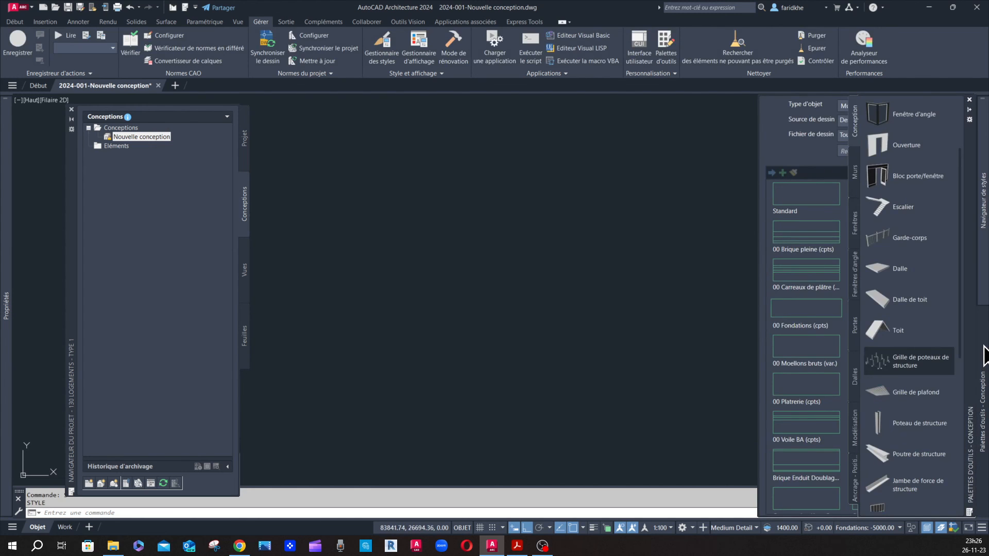
pyautogui.click(896, 367)
pyautogui.click(359, 310)
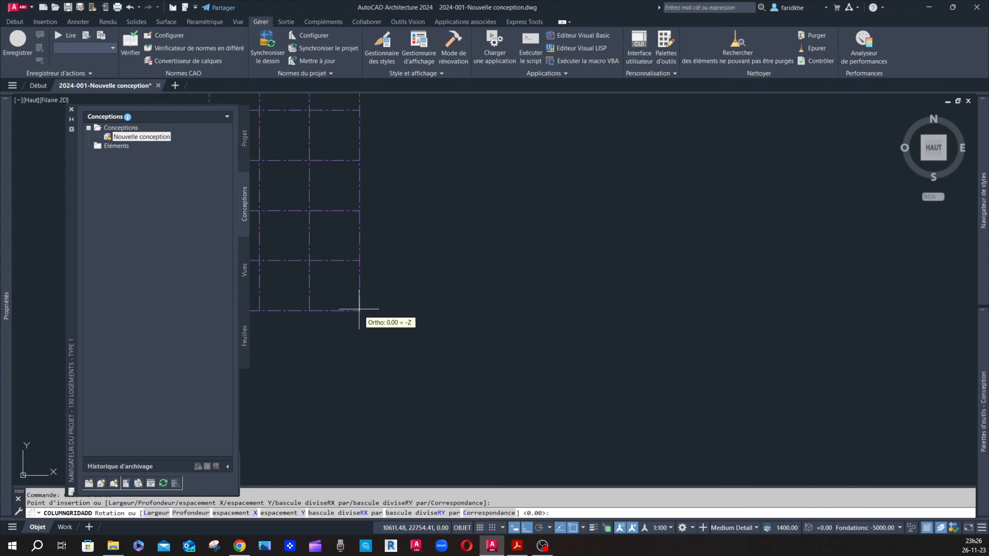
pyautogui.click(691, 286)
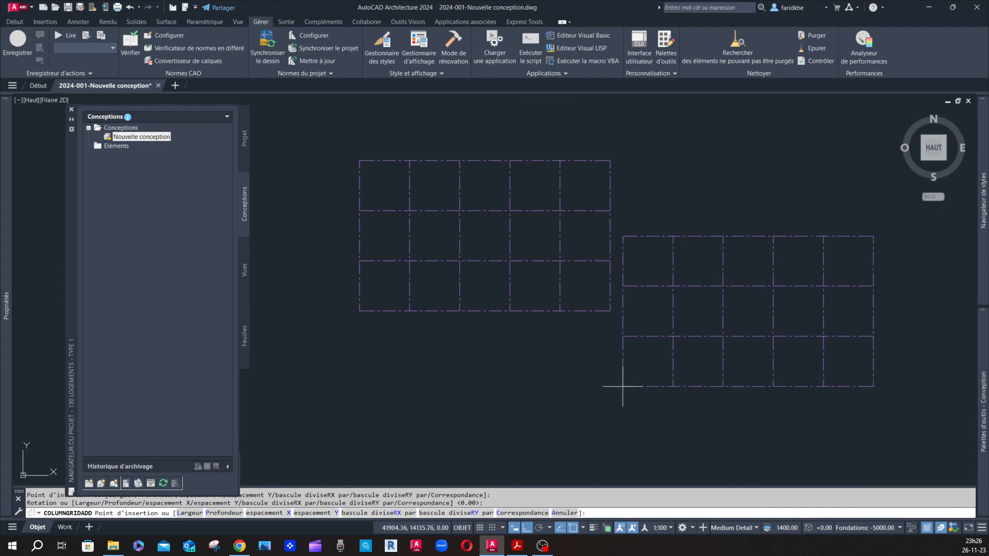
pyautogui.press('Escape')
pyautogui.click(493, 160)
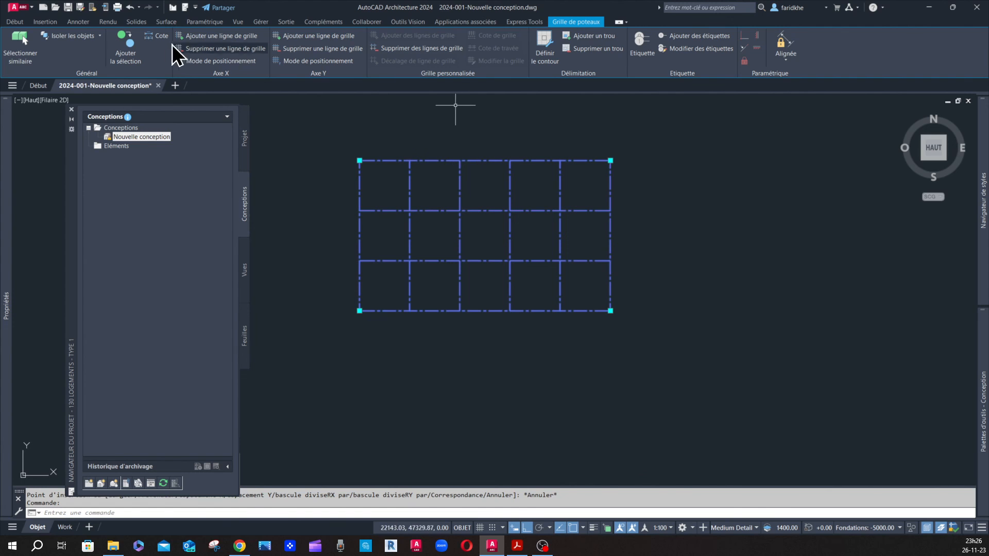
# Review the construct drawing's layers, checking the linetype and lineweight of the S-Axe layer used by the column grid.
pyautogui.click(15, 21)
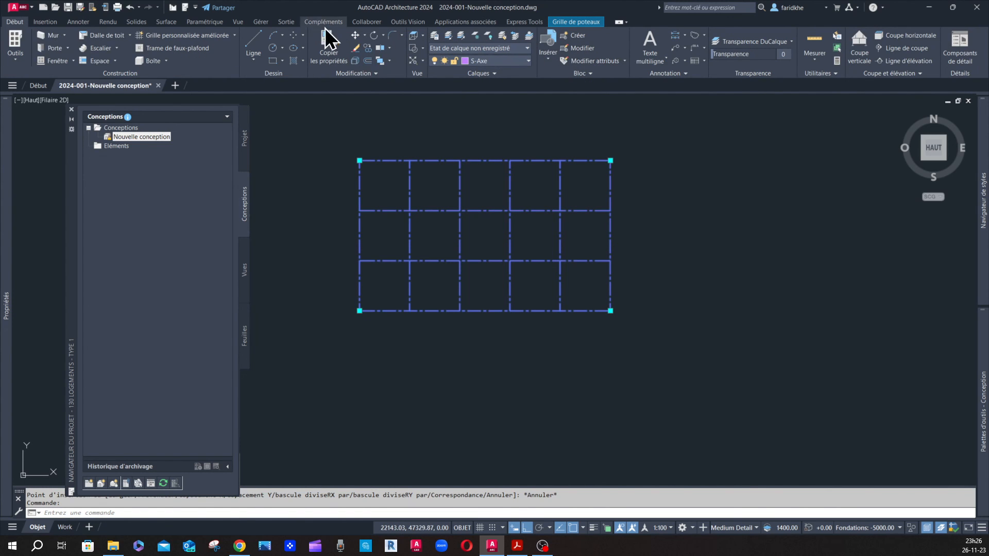
pyautogui.click(435, 36)
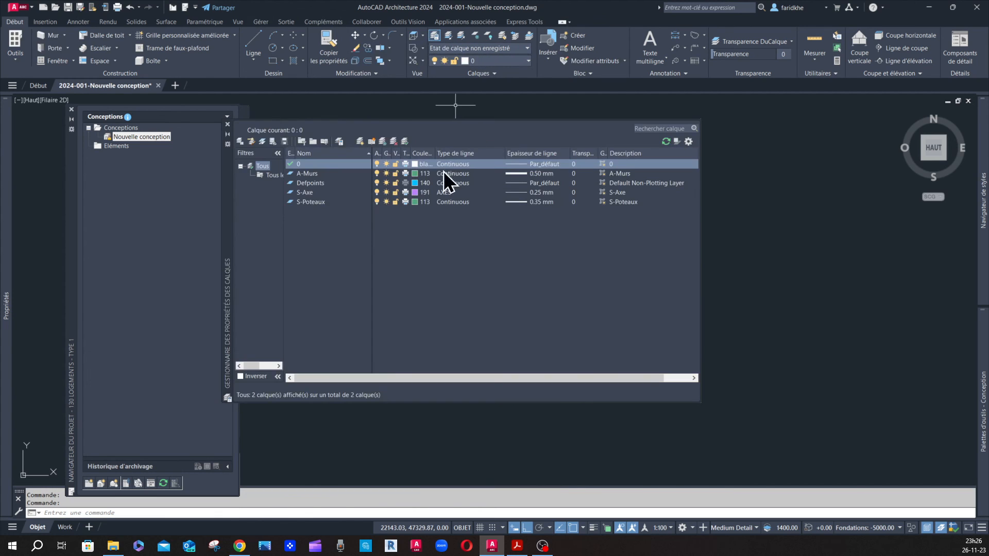
pyautogui.click(307, 195)
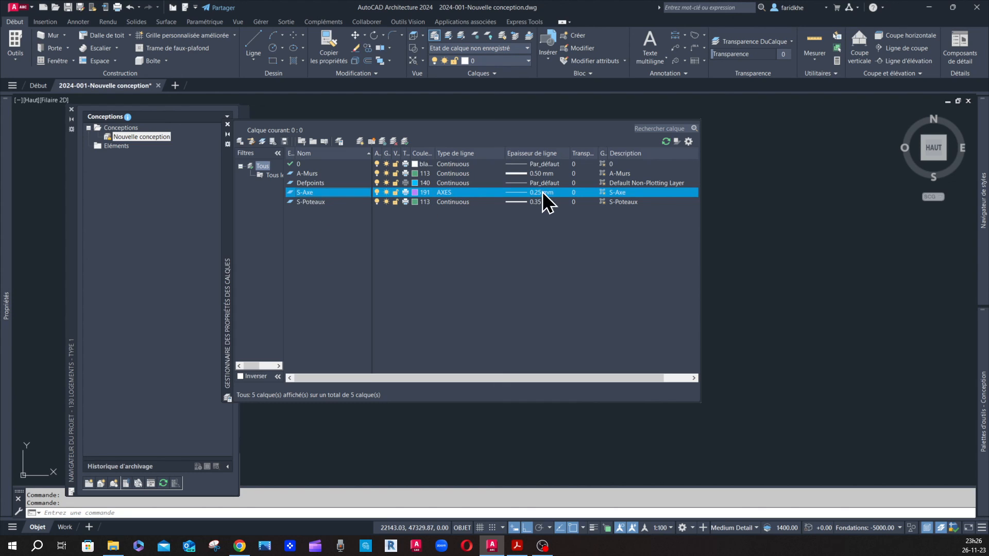
pyautogui.click(227, 124)
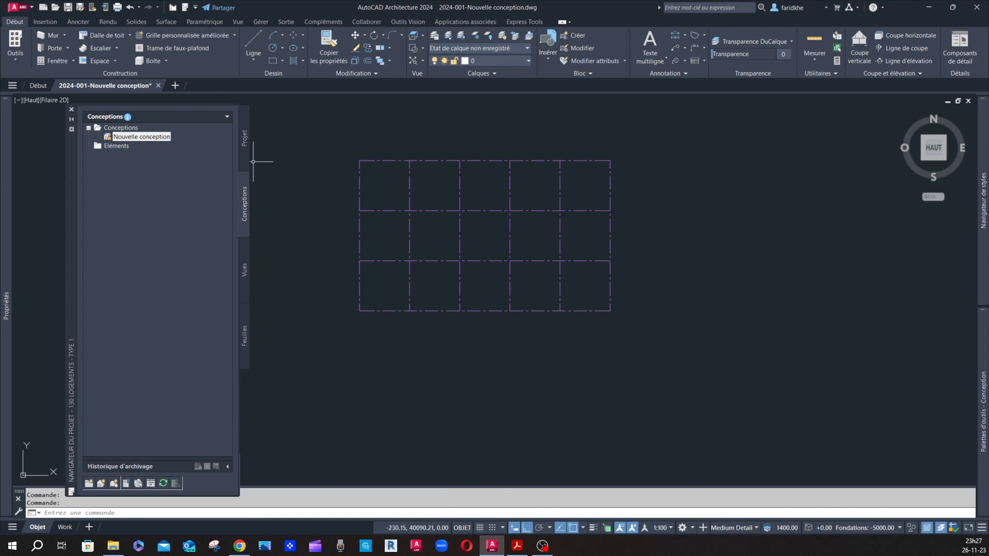
# Close the Nouvelle conception construct drawing without saving its changes.
pyautogui.rightClick(153, 137)
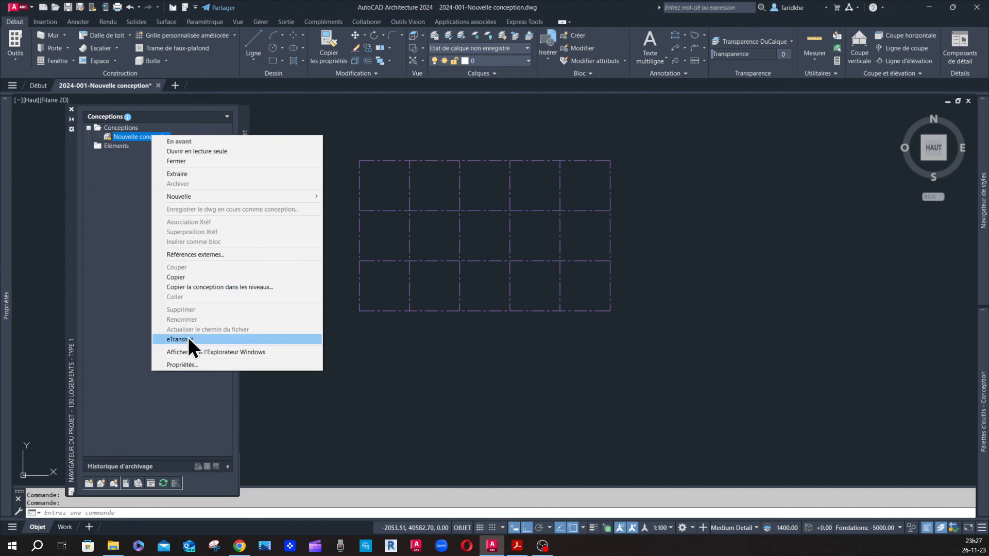
pyautogui.click(160, 86)
pyautogui.click(159, 86)
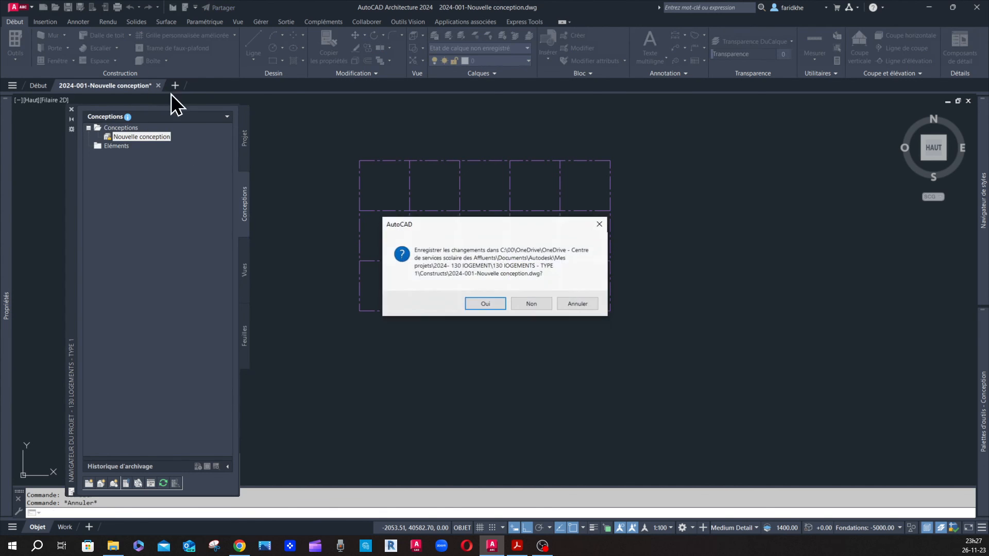
pyautogui.click(522, 306)
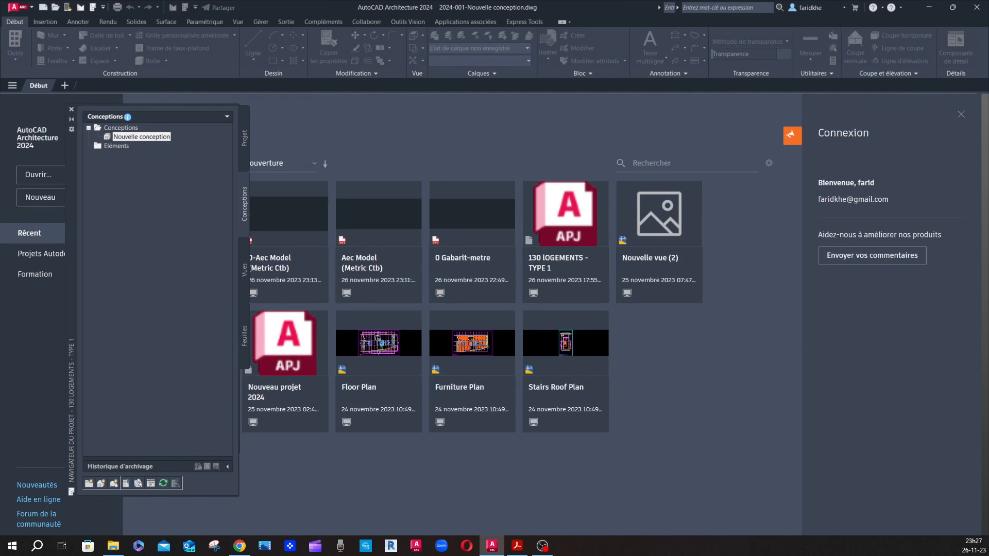
# Delete the Nouvelle conception construct from the Conceptions category and display the project's level list.
pyautogui.rightClick(148, 136)
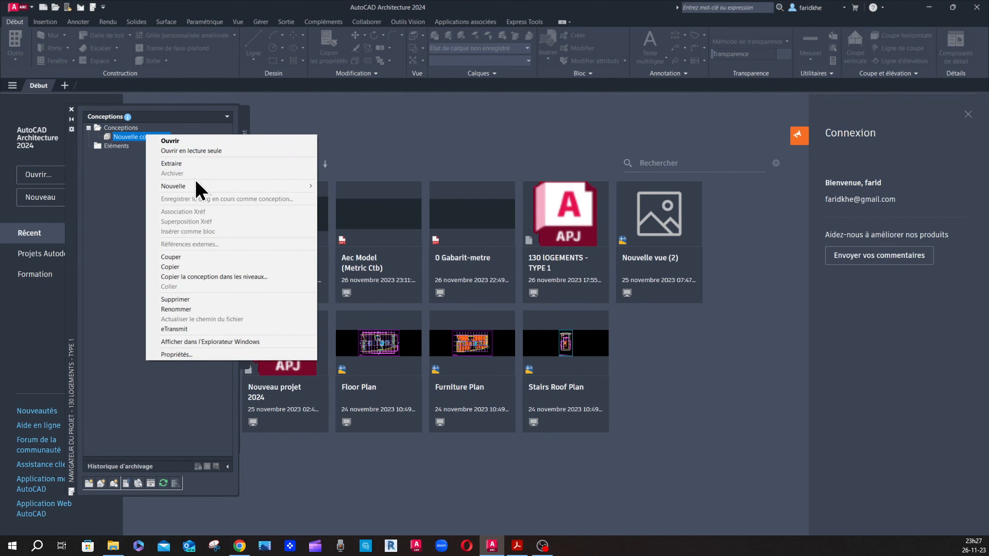
pyautogui.click(190, 301)
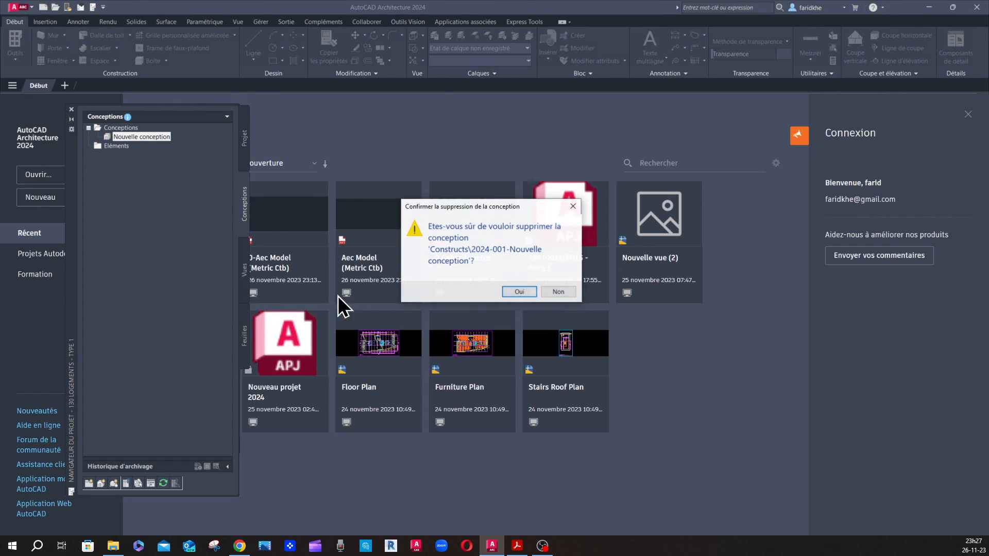
pyautogui.click(513, 294)
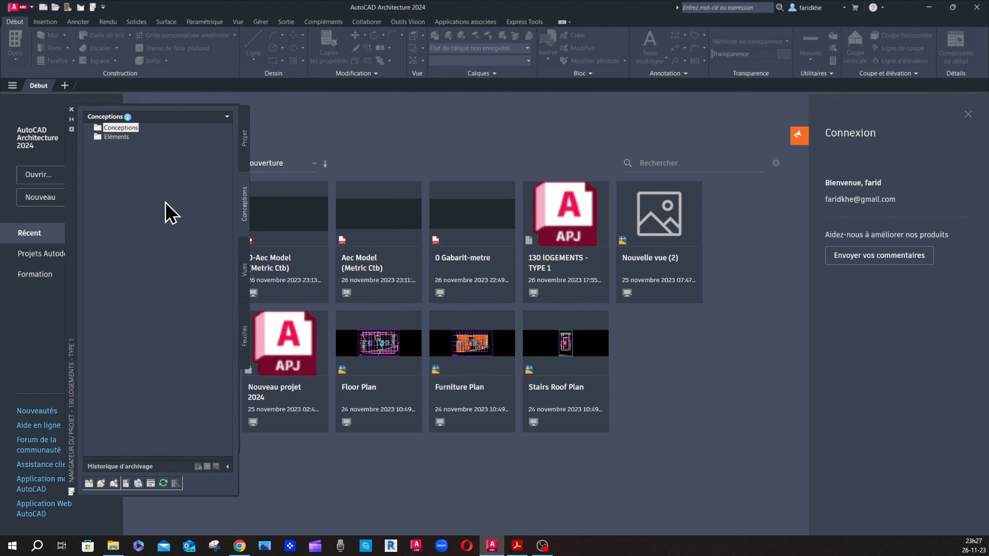
pyautogui.click(243, 140)
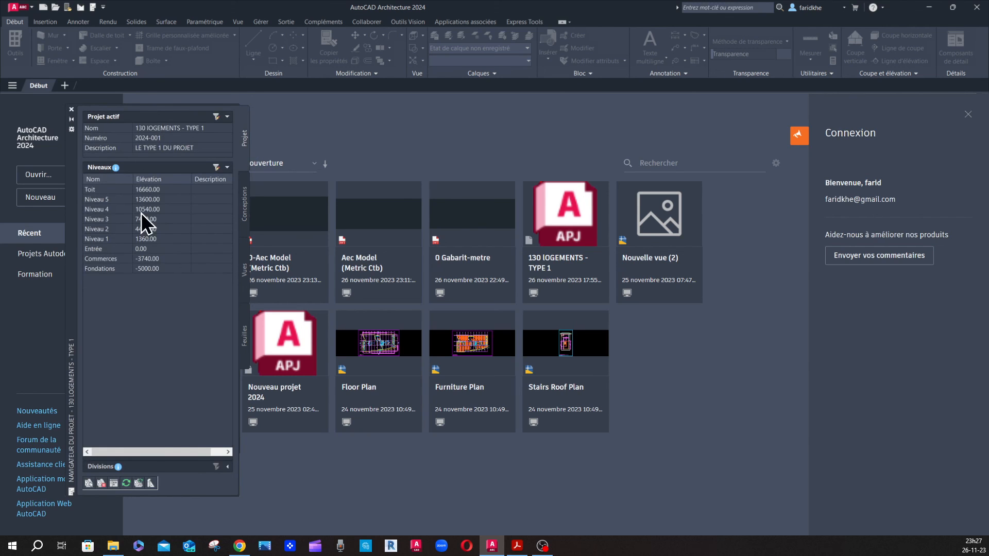